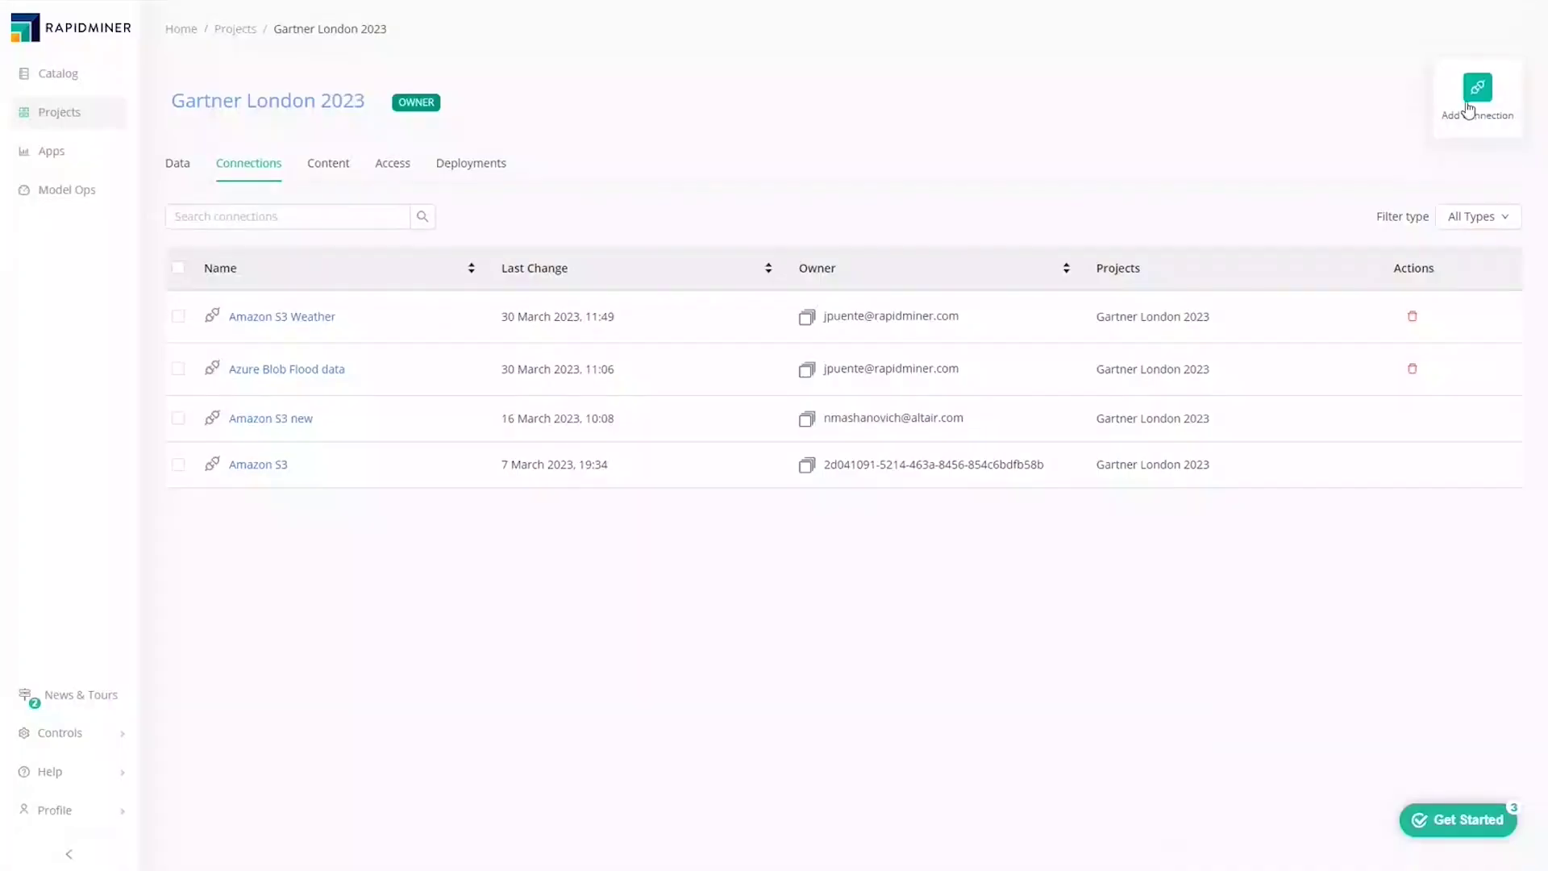
# Cancel the new-connection choices and open the JP_MV and FE process from the Data list.
pyautogui.click(1443, 119)
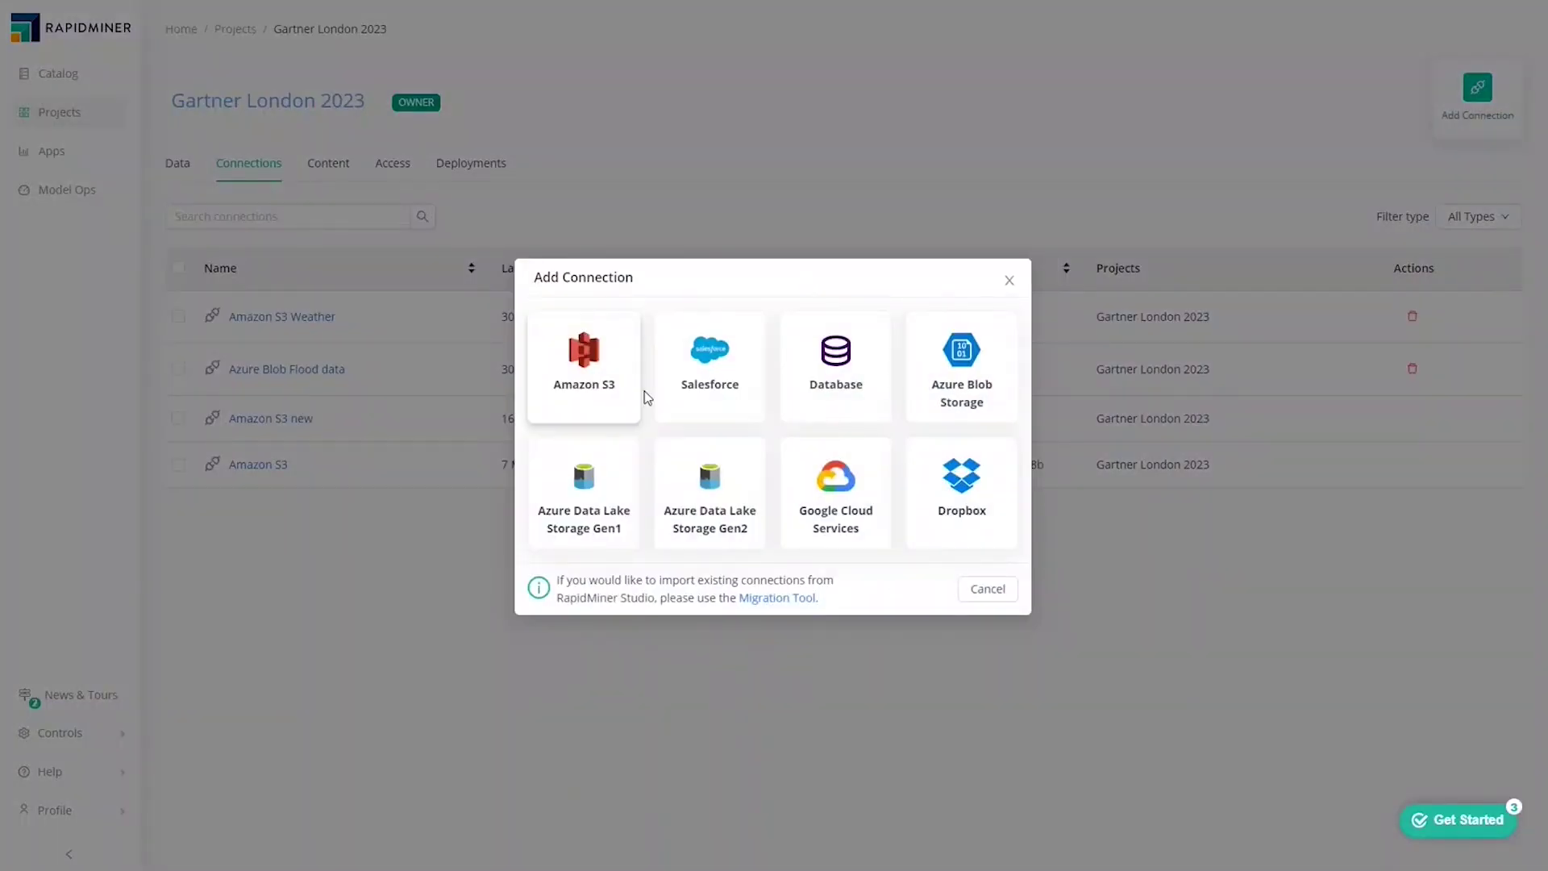
pyautogui.click(982, 598)
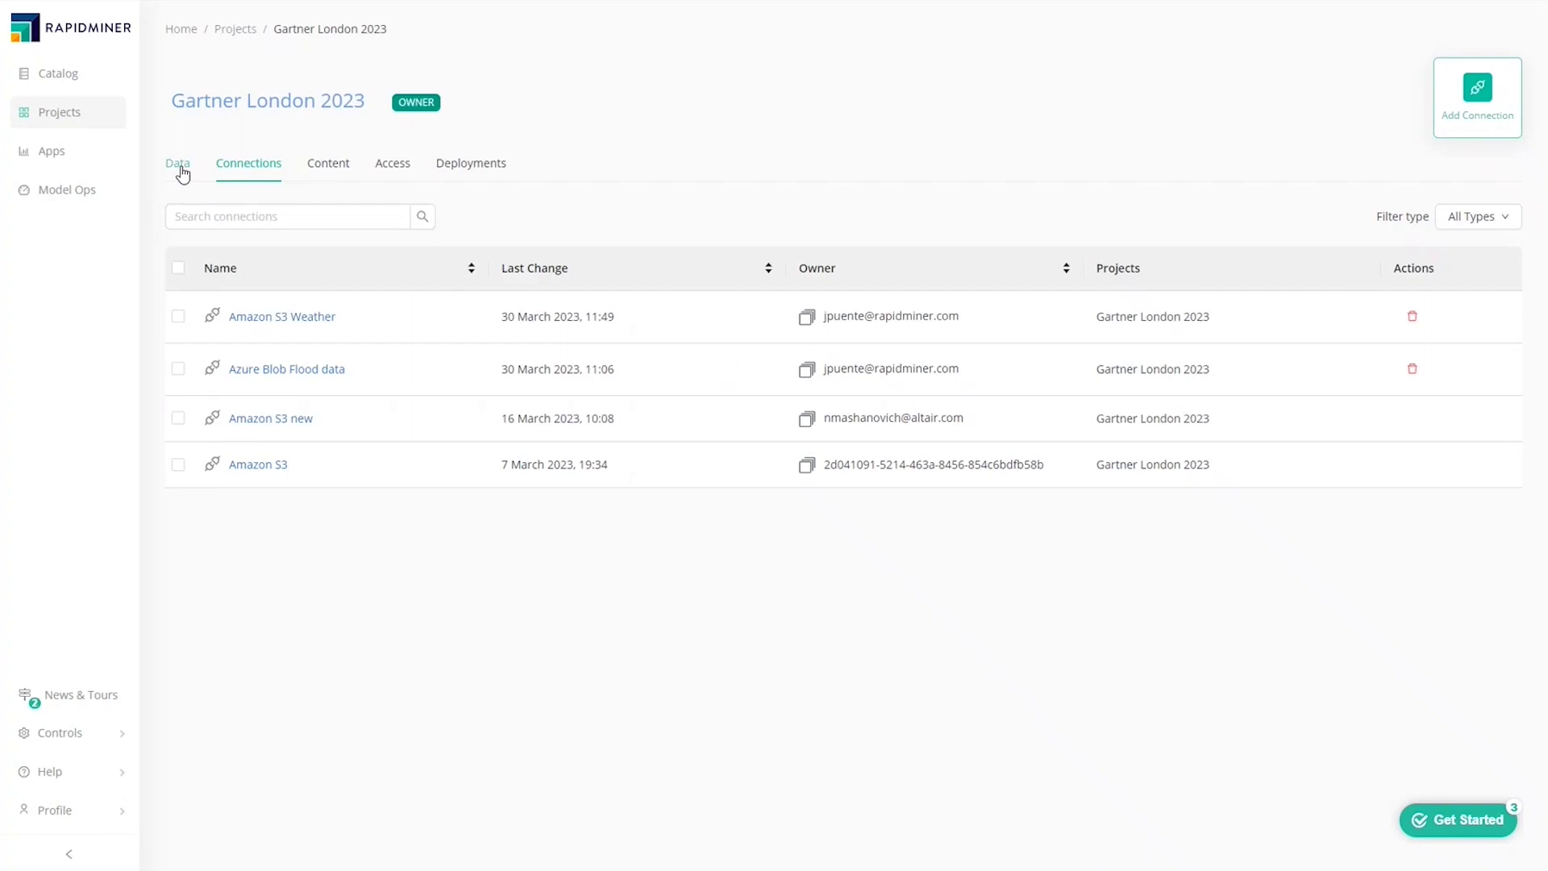
pyautogui.click(178, 164)
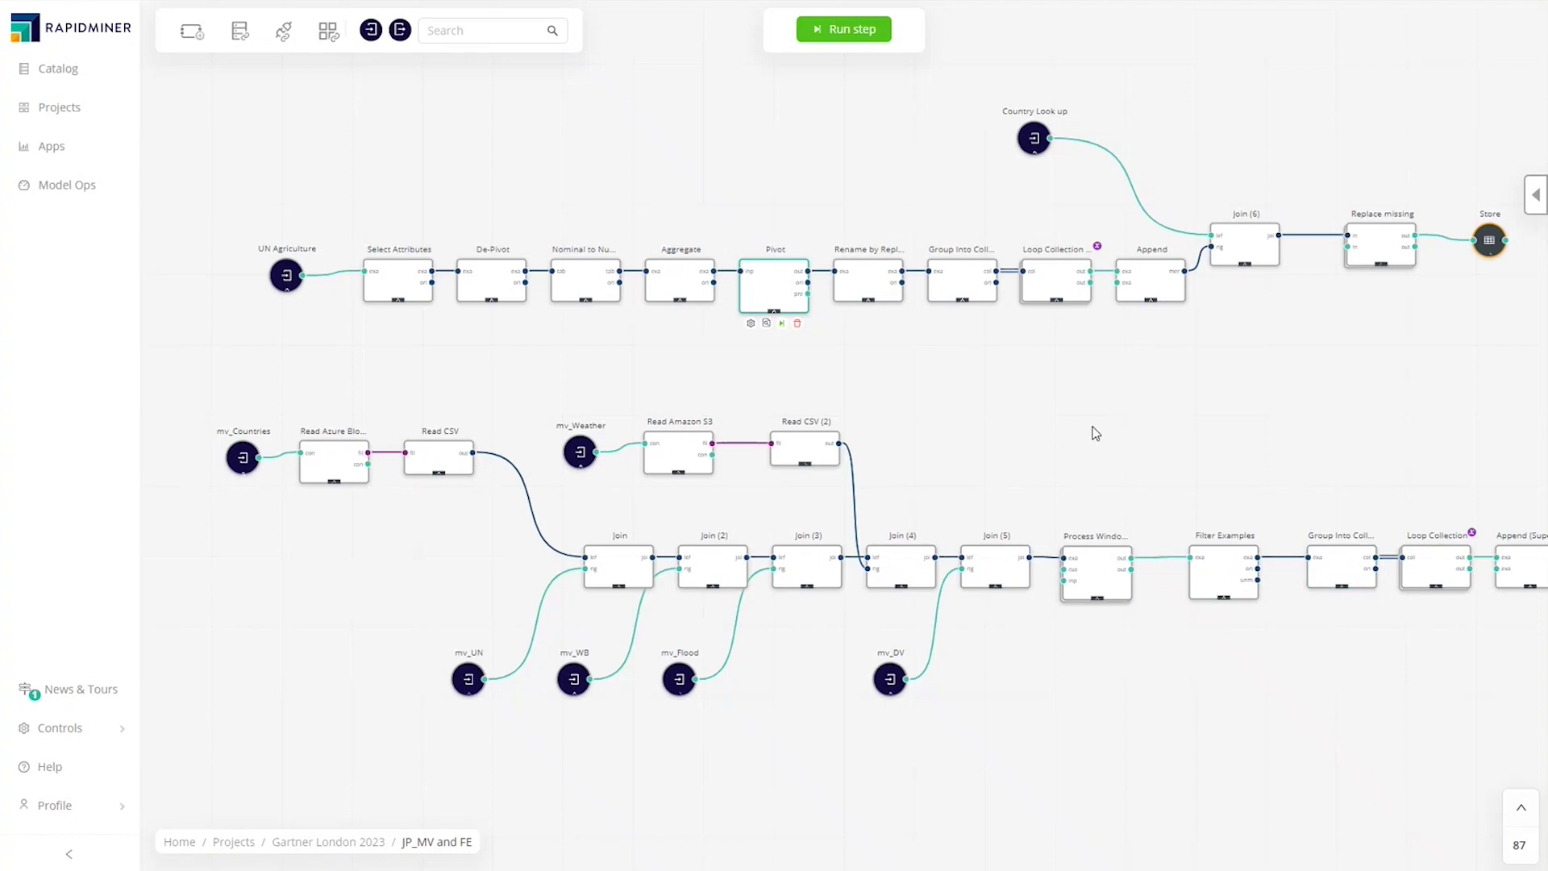
# Show the Pivot operator's parameters.
pyautogui.click(749, 331)
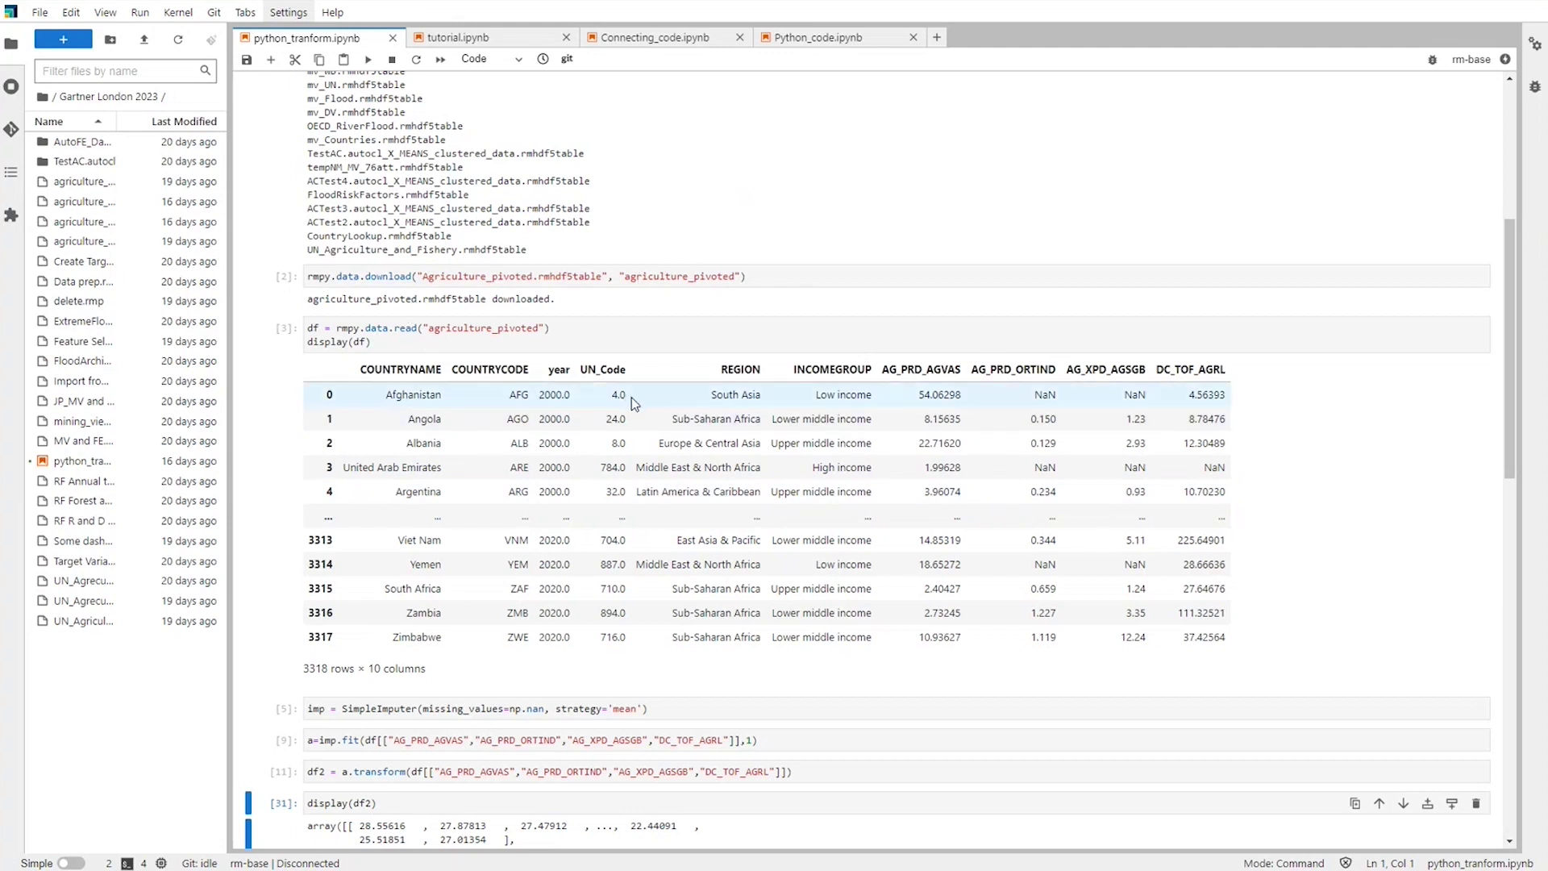
# Scroll to the agriculture_no_missing upload cells and switch back to the Feature generation workflow.
pyautogui.scroll(-5, 636, 405)
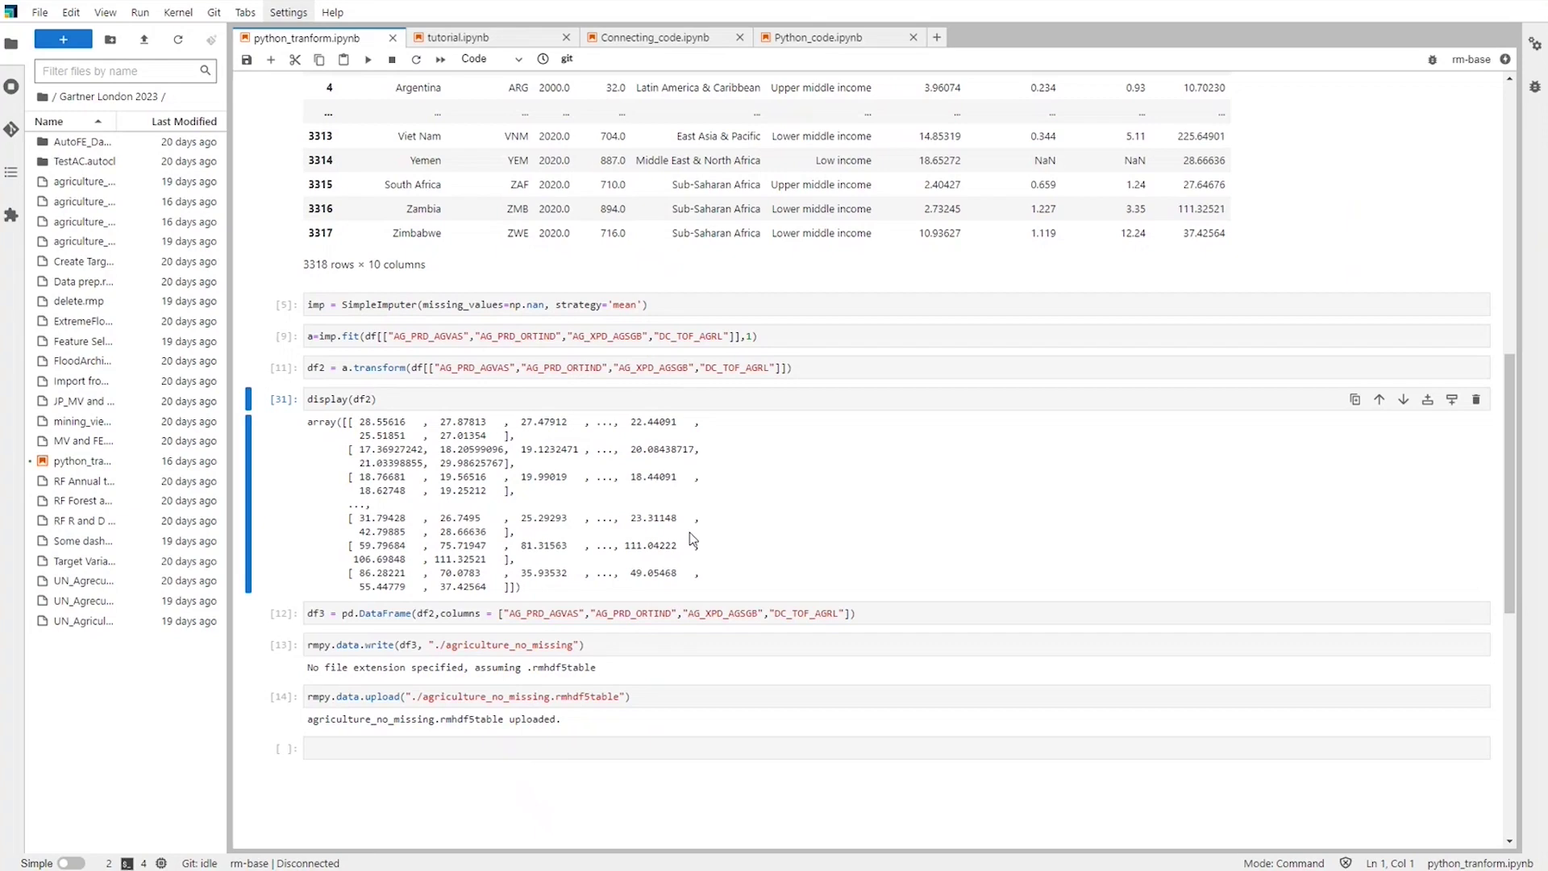
pyautogui.hotkey('alt', 'Tab')
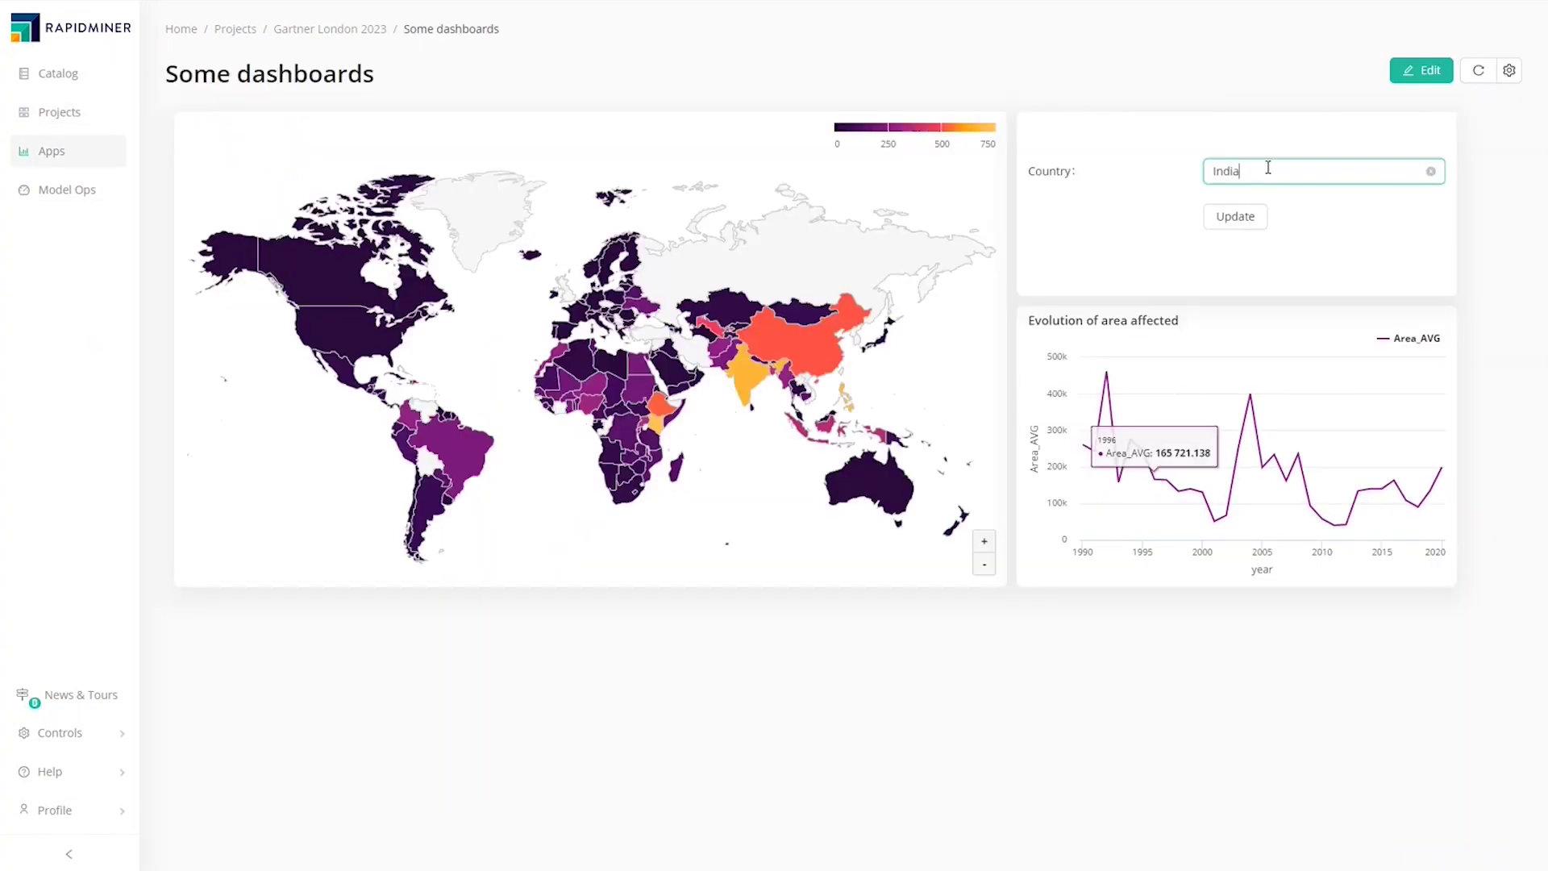
# Change the flood chart's Country from India to China.
pyautogui.moveTo(1265, 171); pyautogui.dragTo(1161, 167)
pyautogui.write('China')
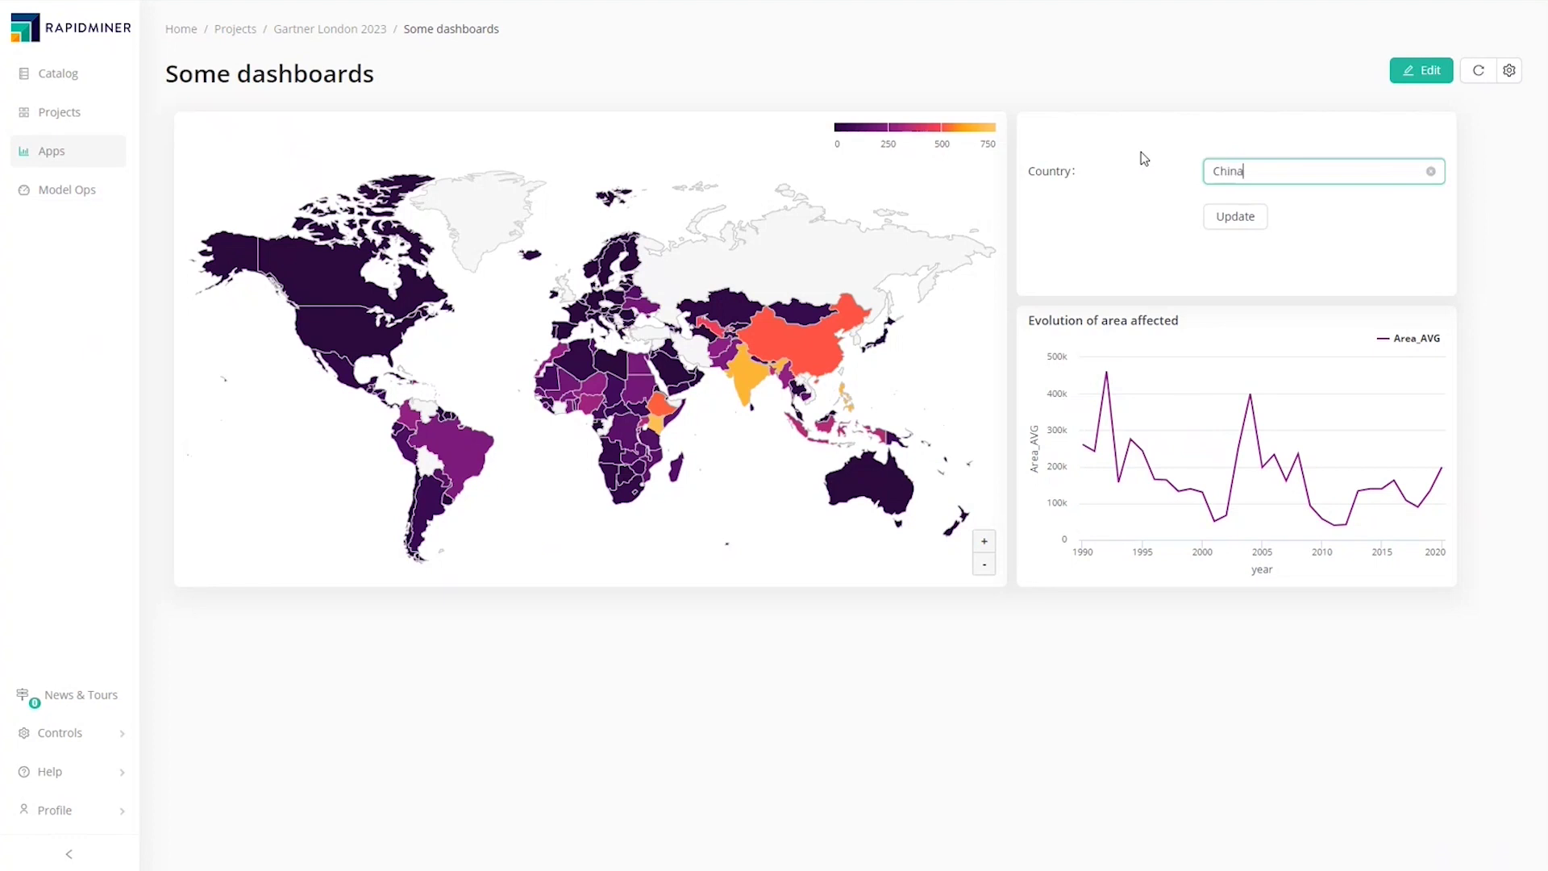
pyautogui.press('Return')
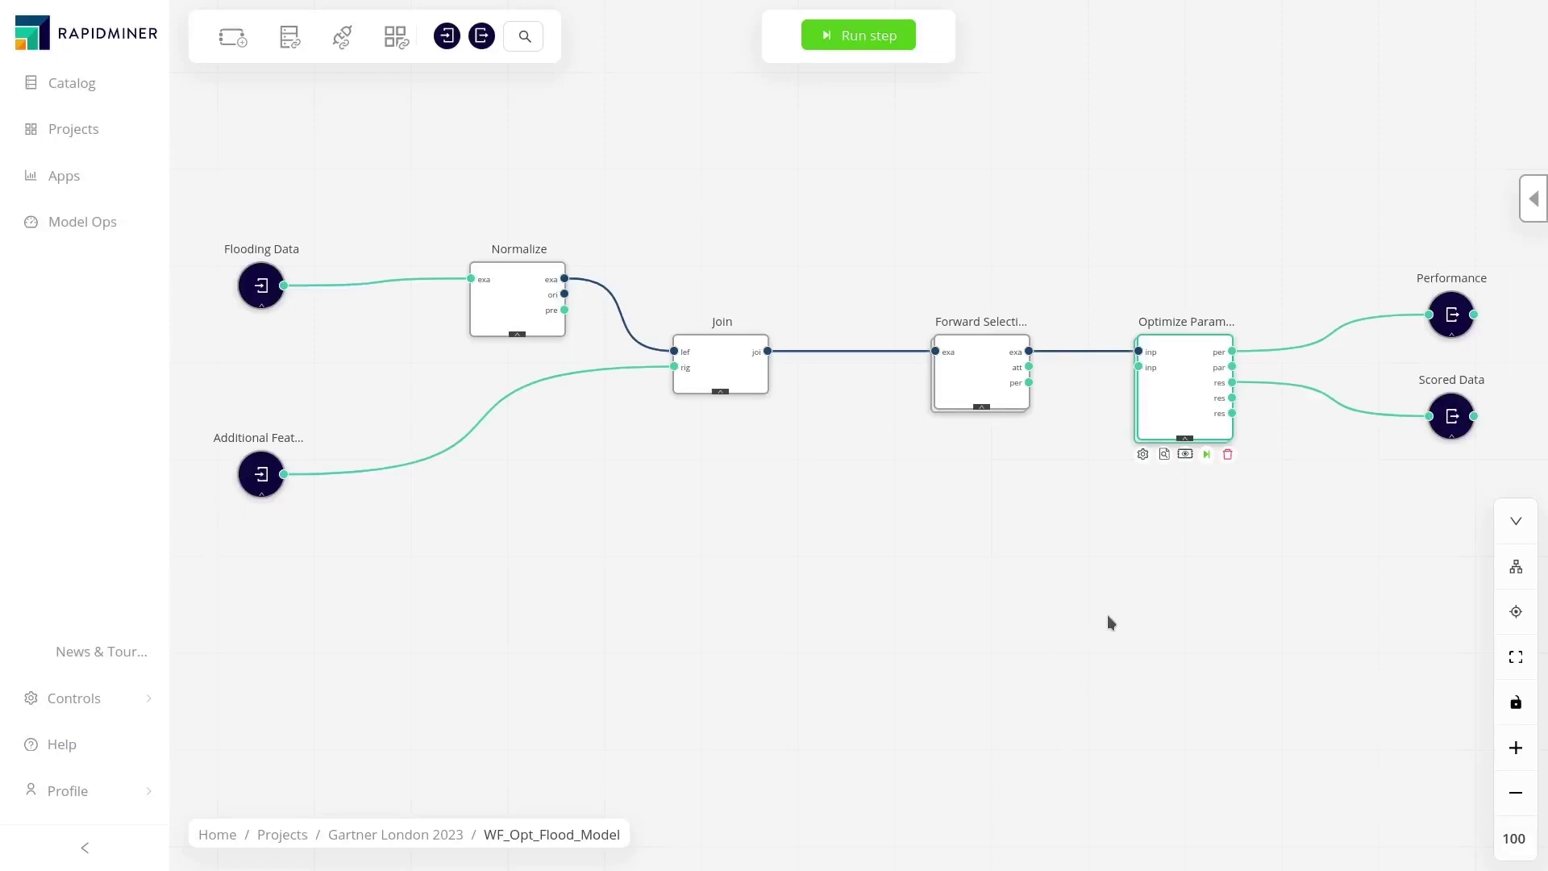
# View Optimize Parameters' settings and select Cross Validation inside its subprocess.
pyautogui.click(1143, 454)
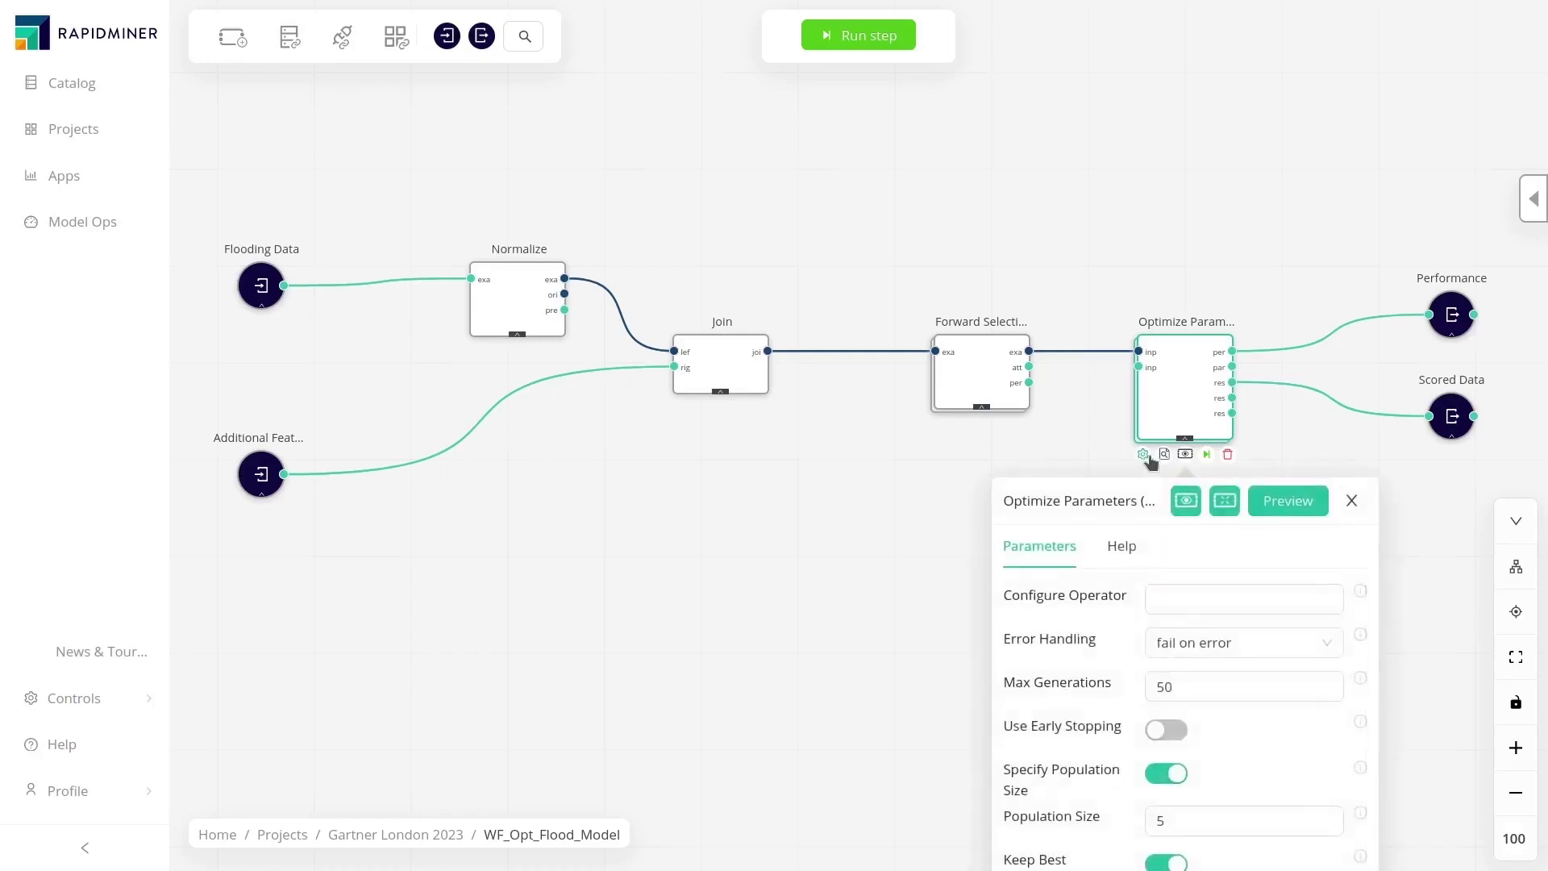
pyautogui.click(1185, 455)
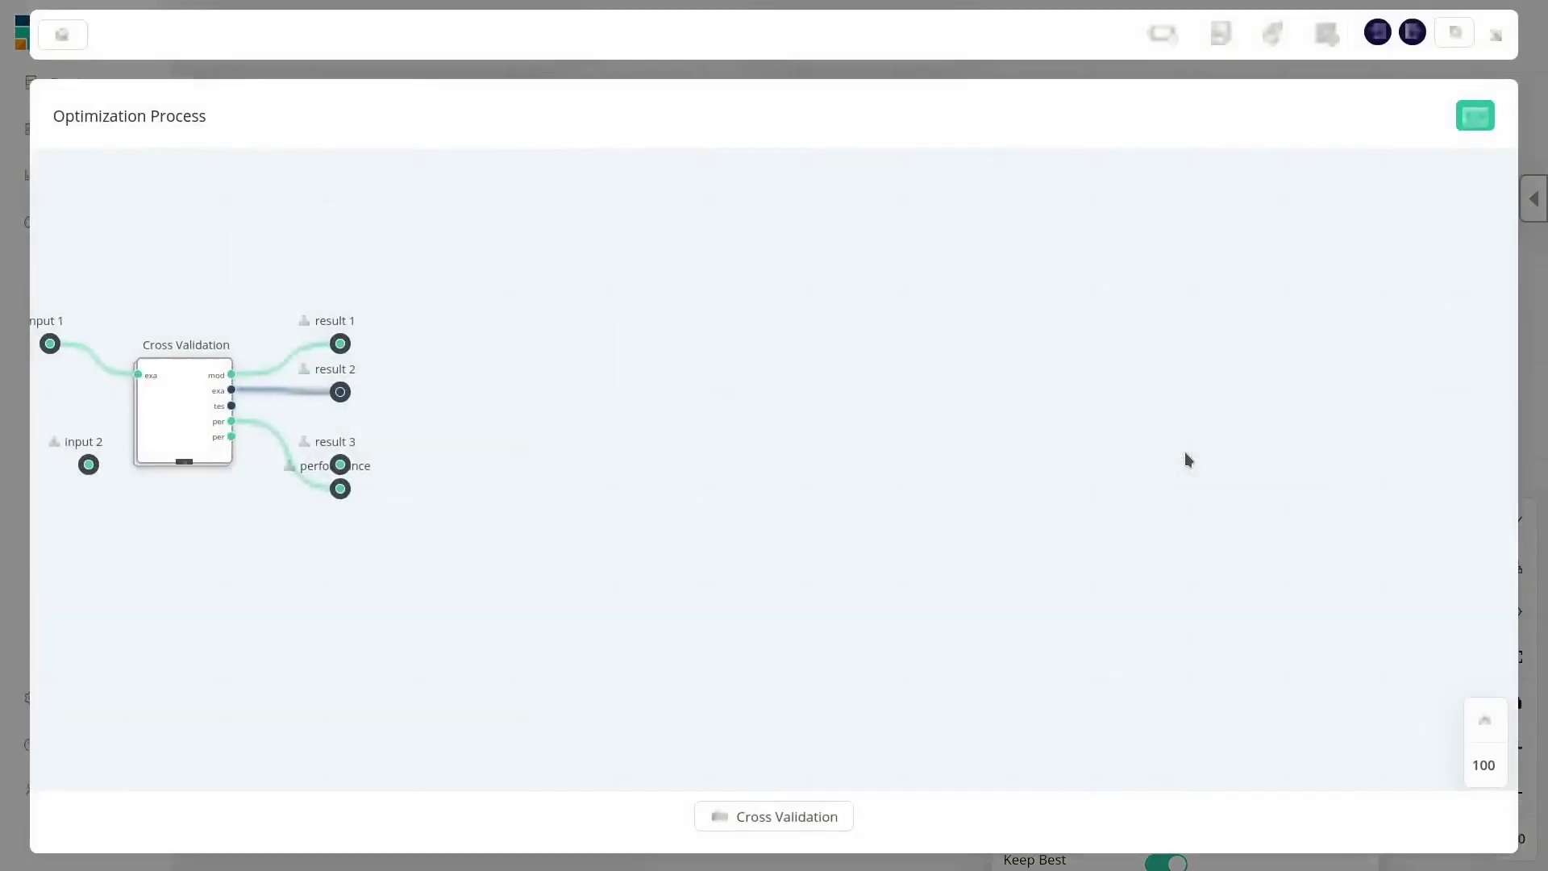
pyautogui.click(195, 444)
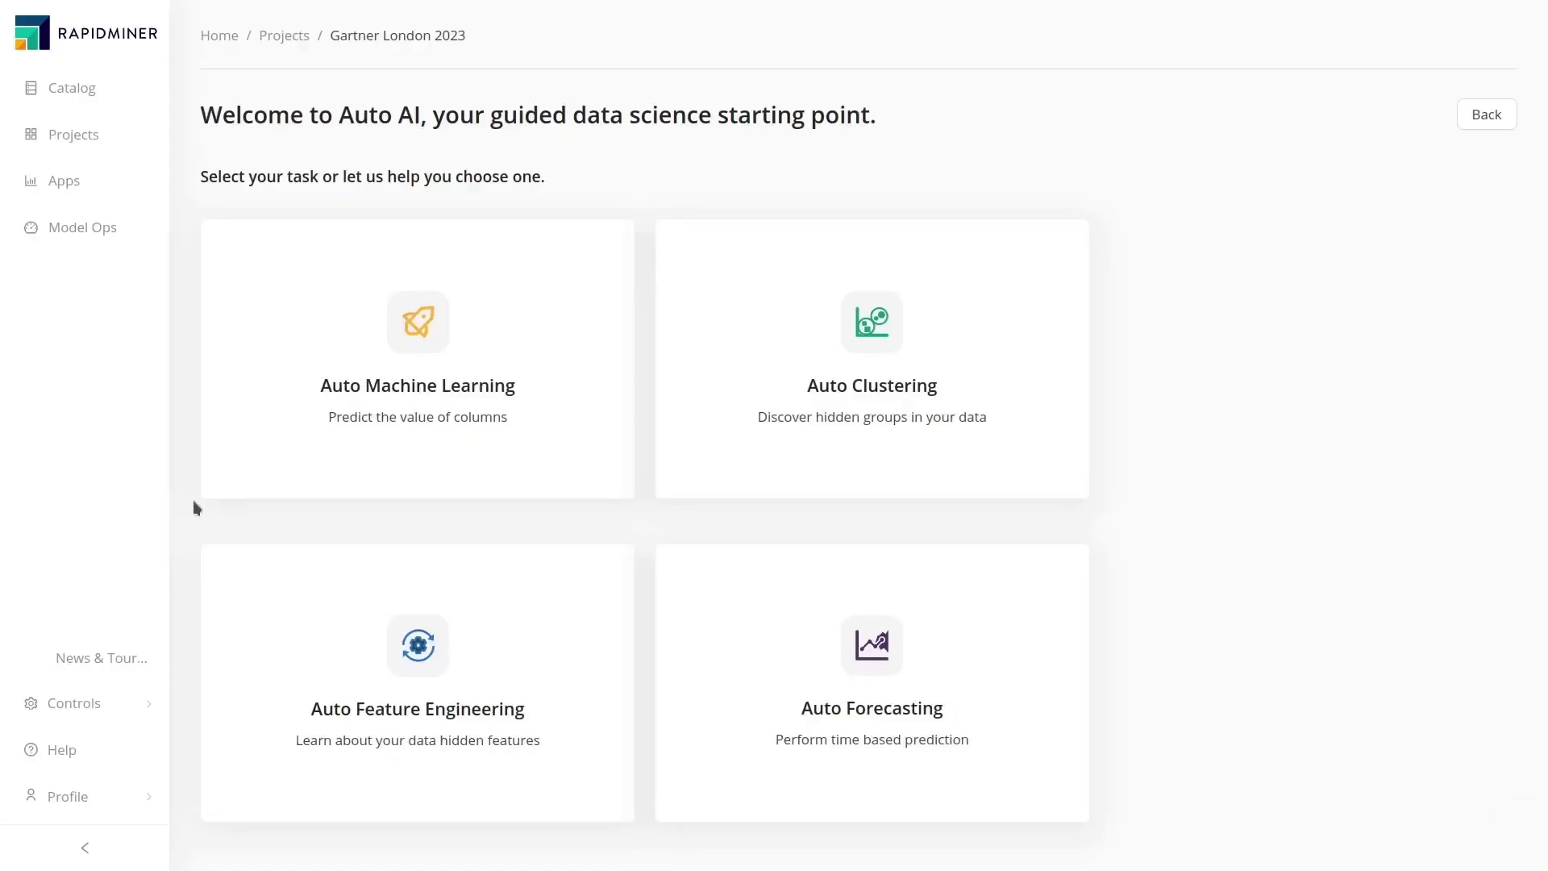
# Read through the Auto Machine Learning card's details.
pyautogui.moveTo(356, 494)
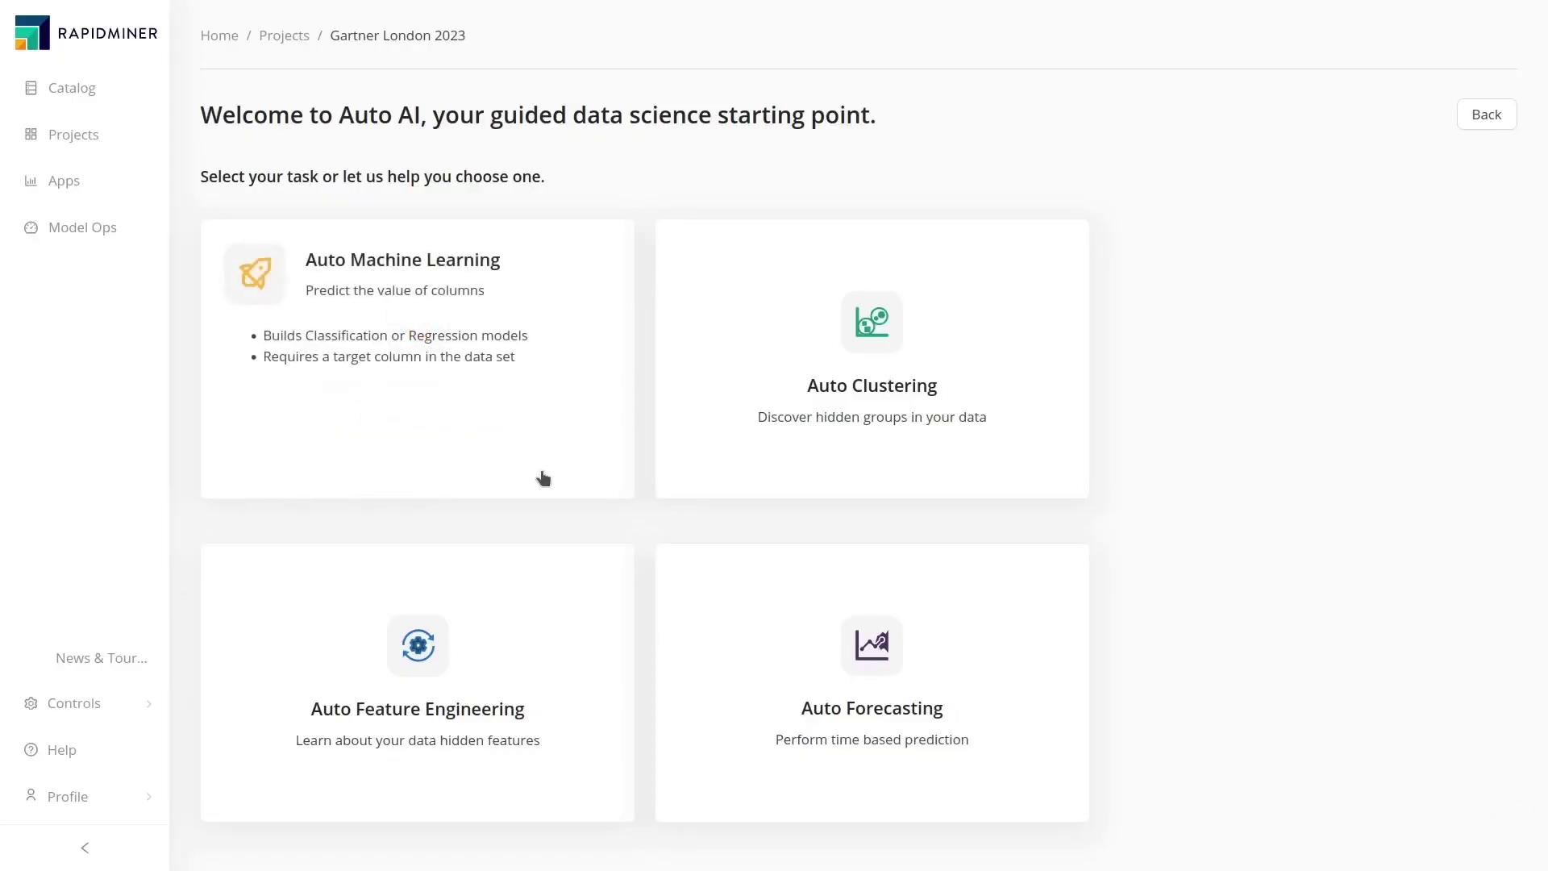
pyautogui.moveTo(691, 470)
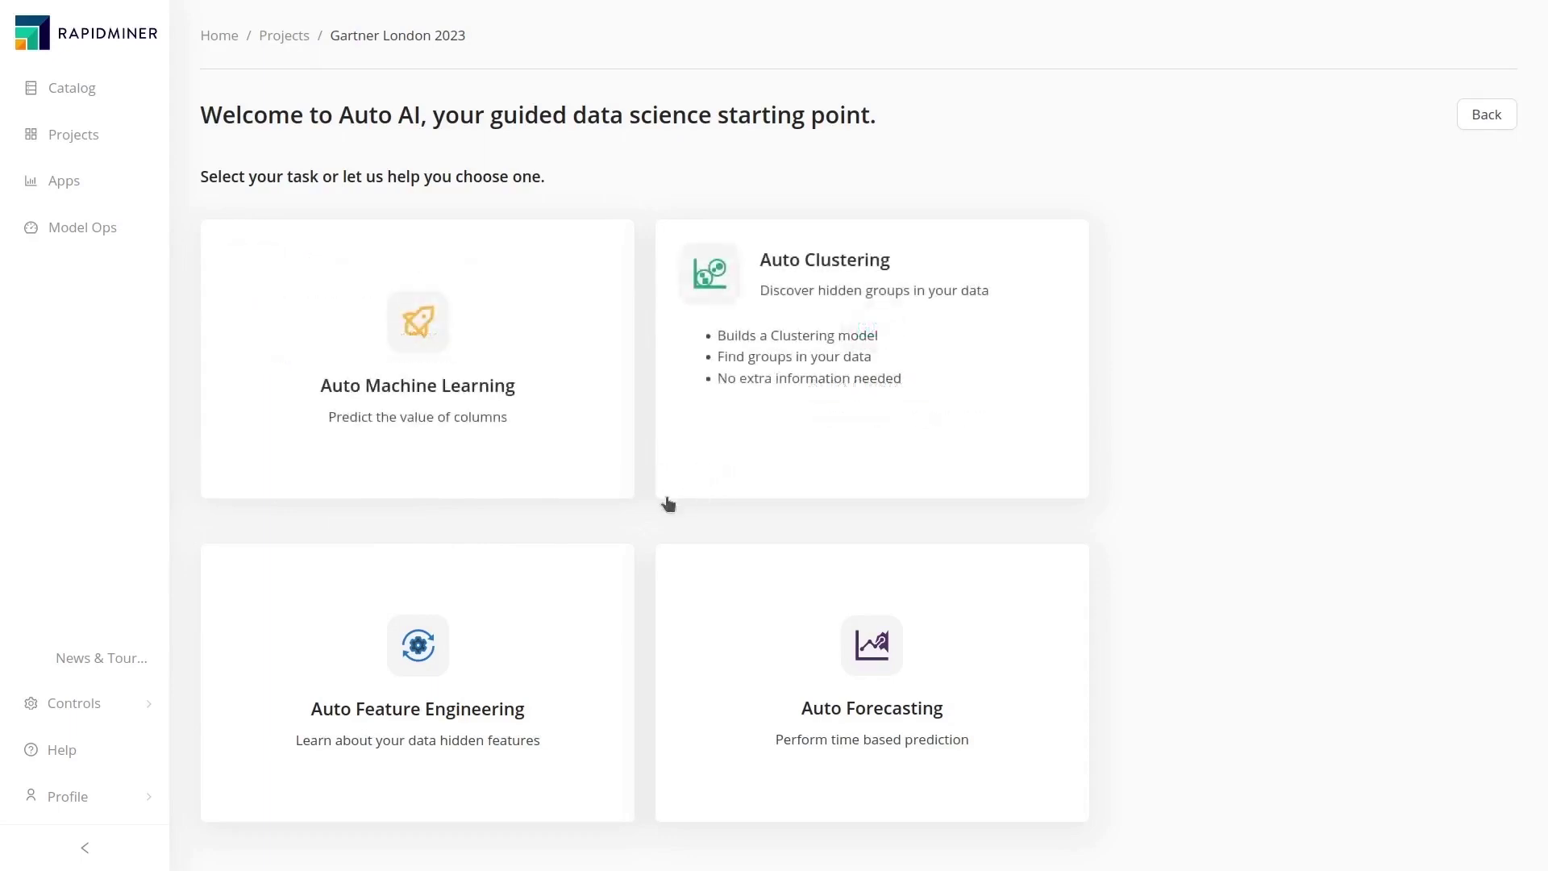
pyautogui.moveTo(573, 581)
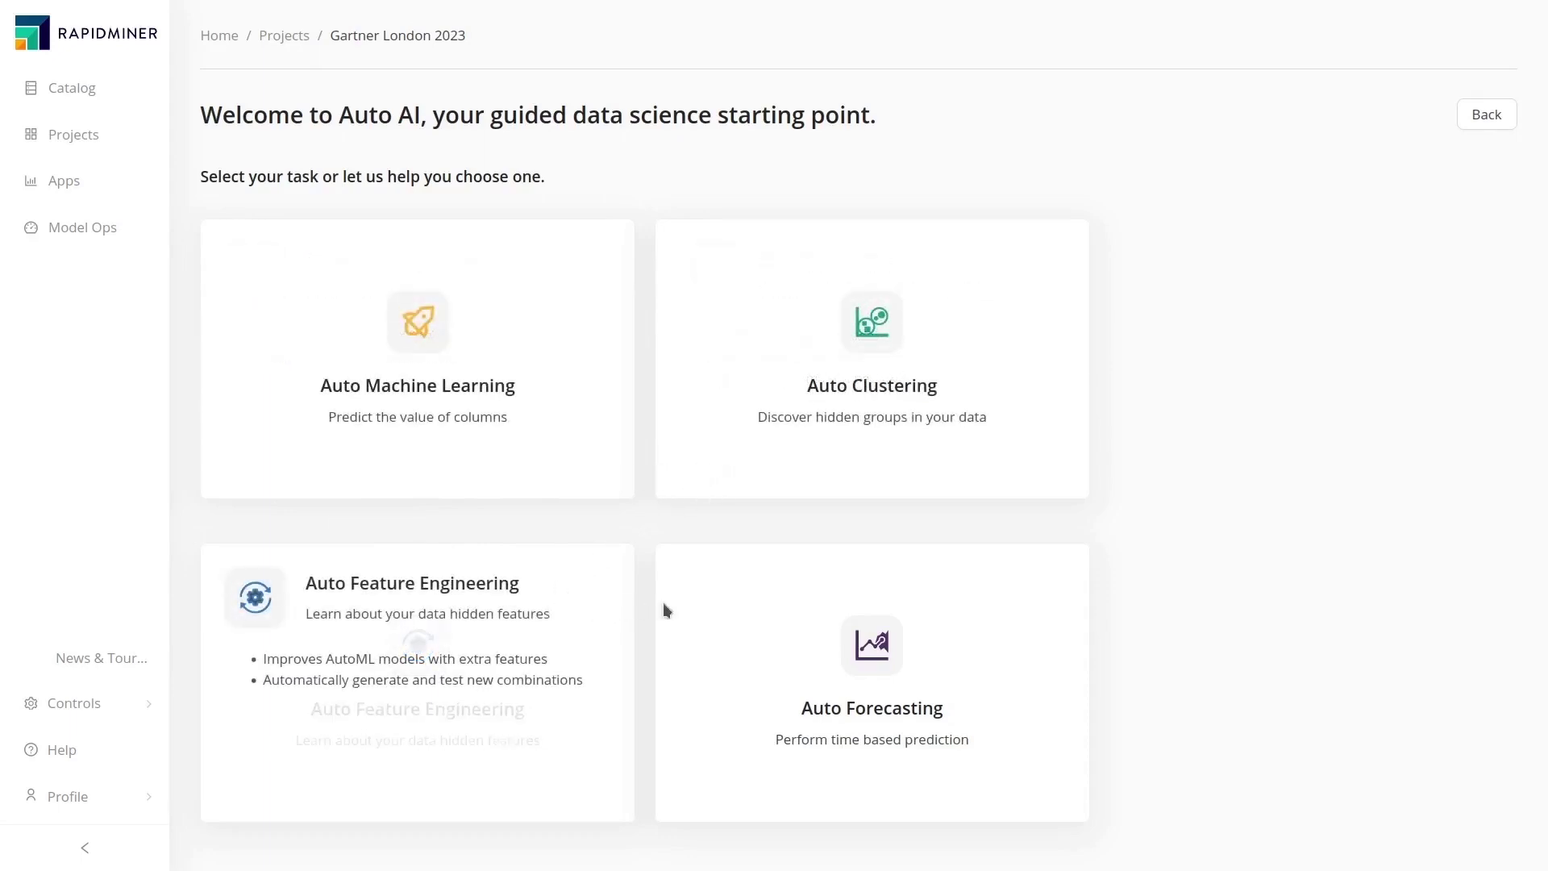
pyautogui.click(585, 468)
pyautogui.scroll(-2, 912, 526)
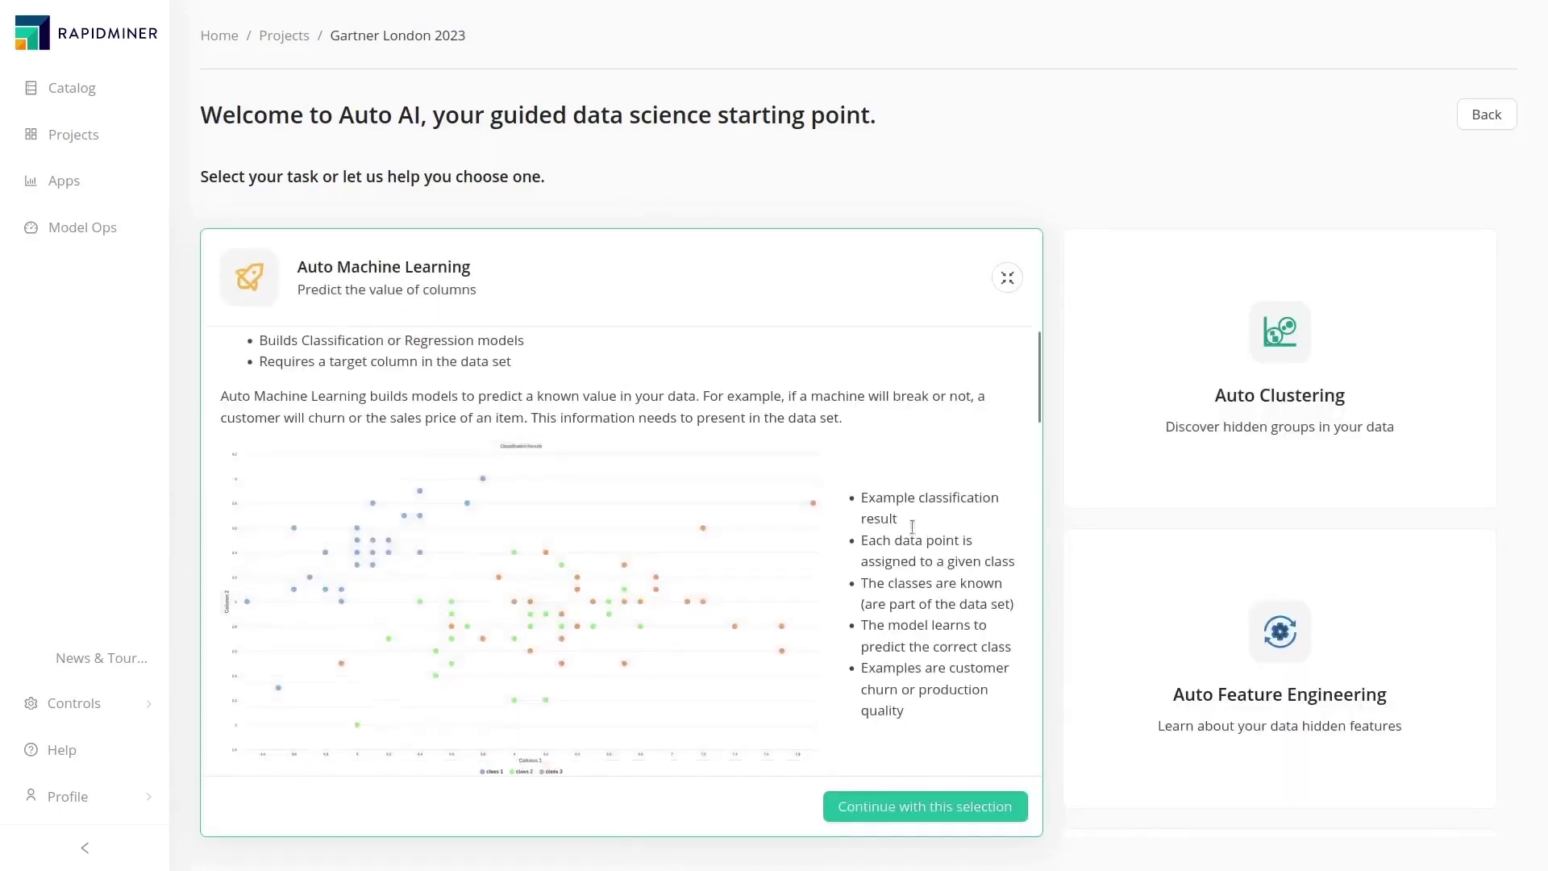
pyautogui.scroll(-5, 912, 526)
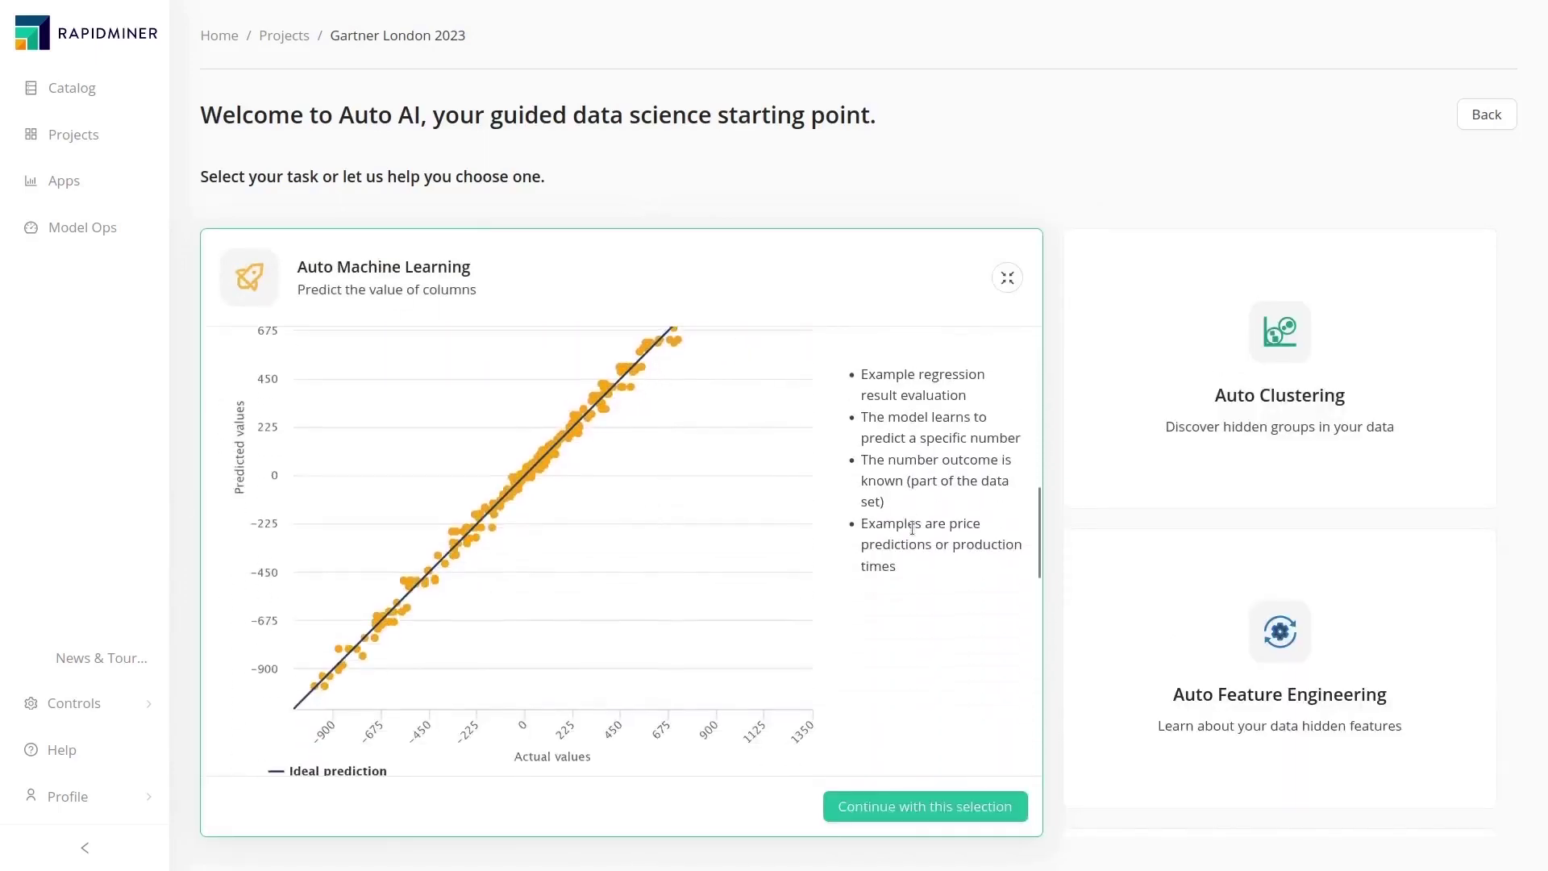
pyautogui.scroll(-6, 912, 529)
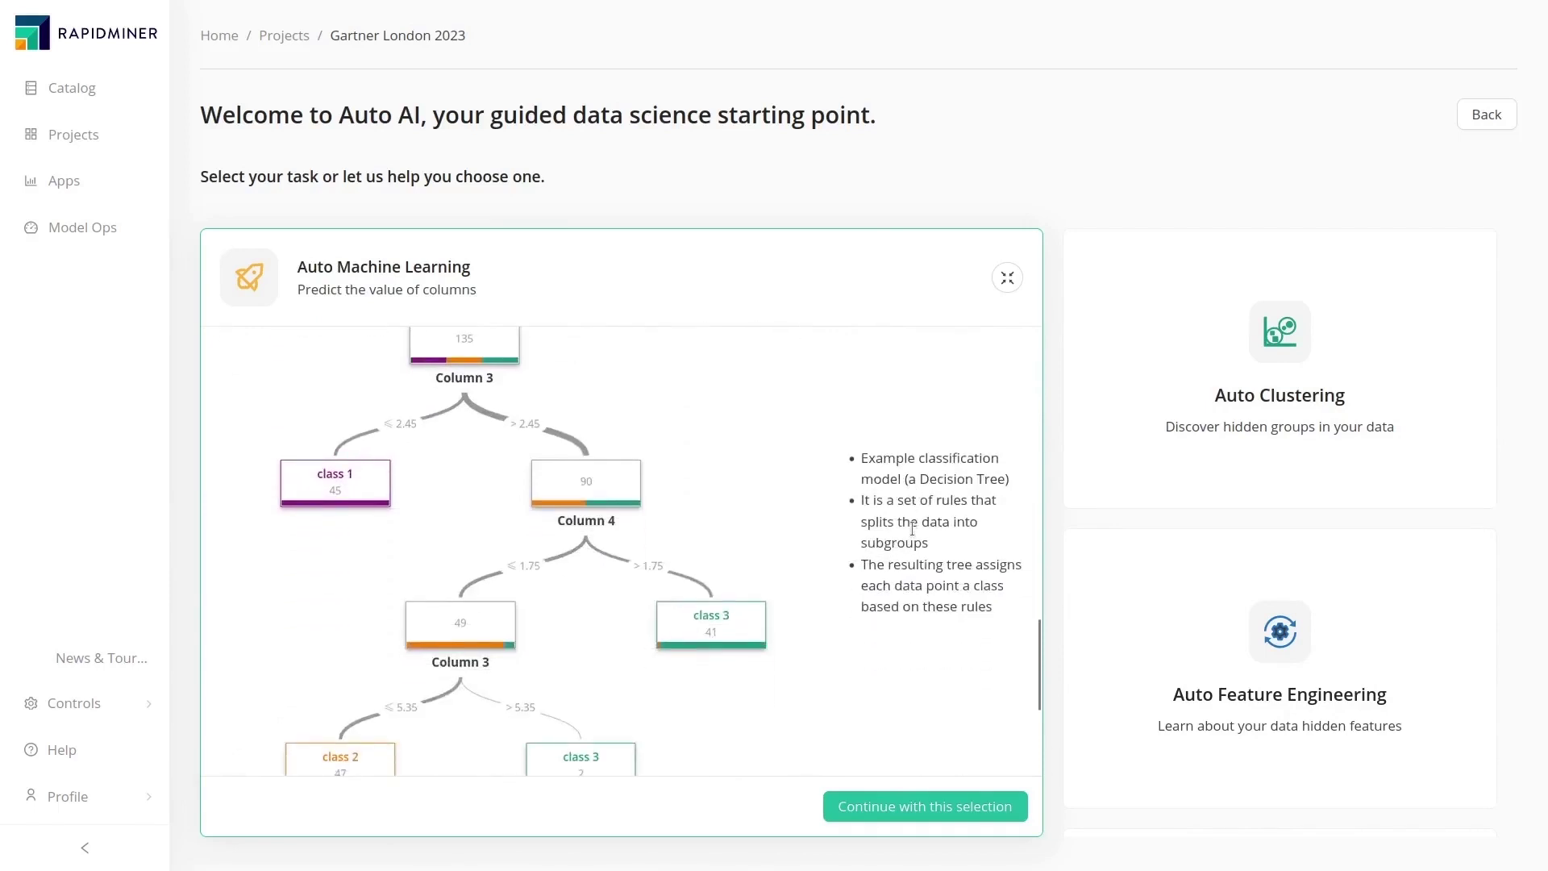
# Show the Auto Clustering details down to its example groups and Top Driving Factors.
pyautogui.click(1113, 429)
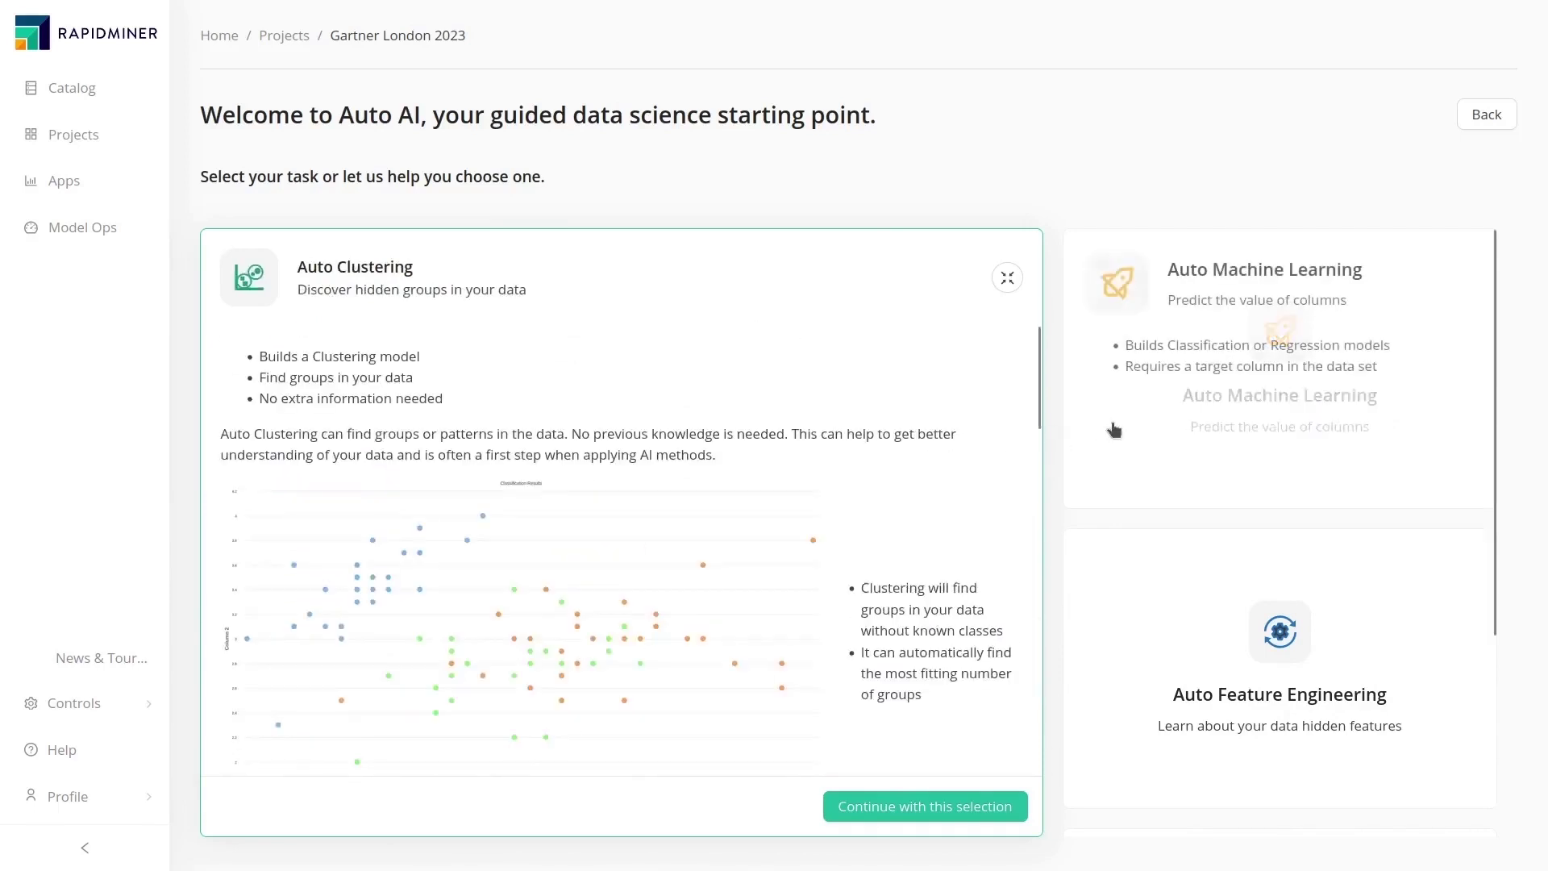
pyautogui.scroll(-3, 963, 484)
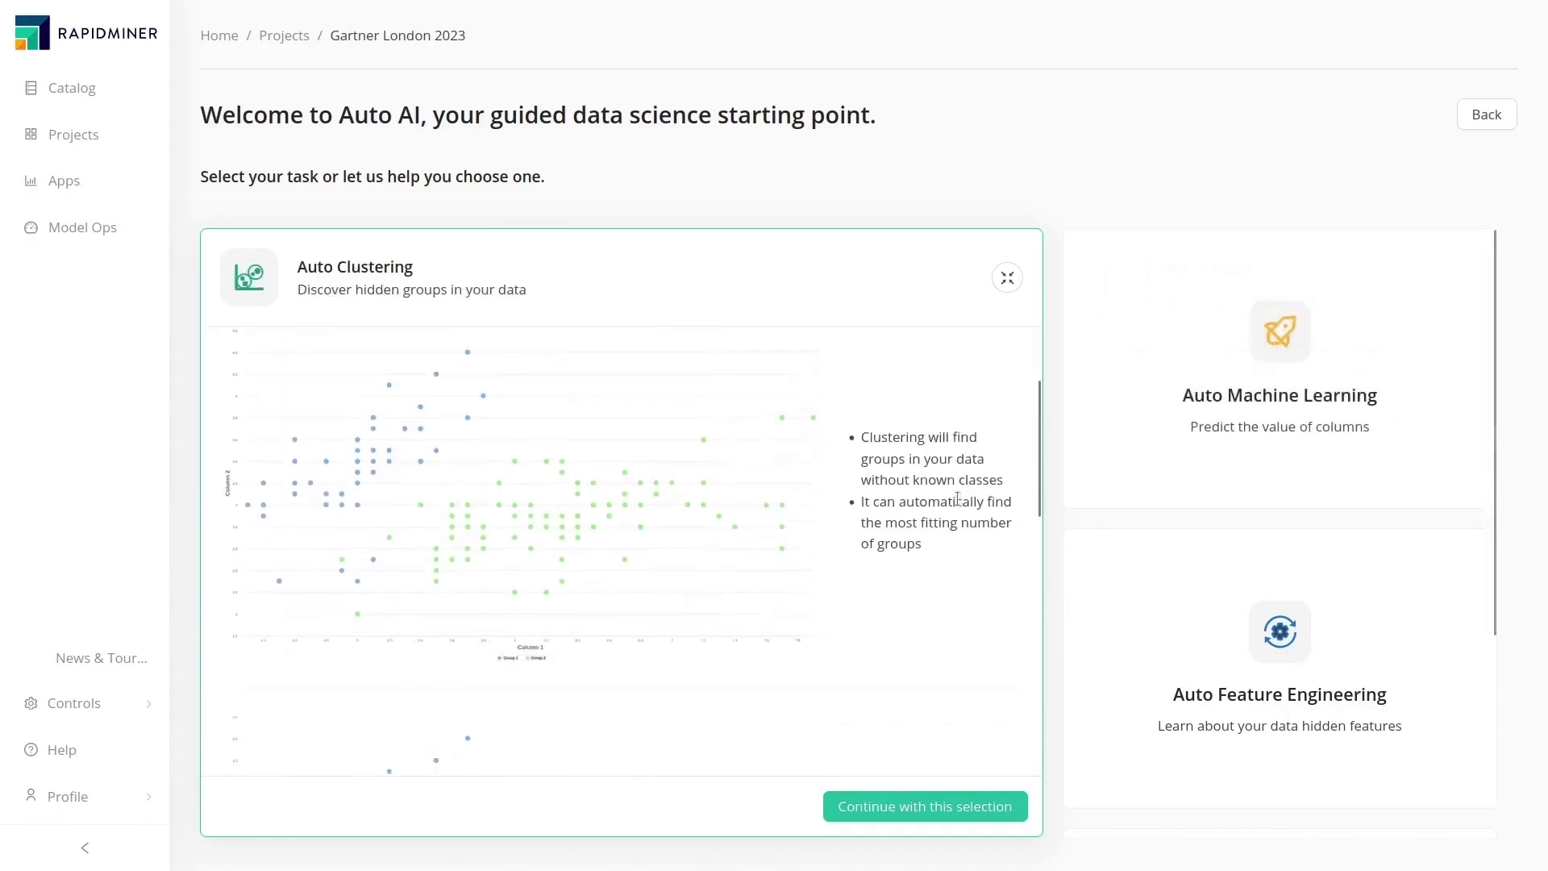
pyautogui.scroll(-5, 957, 500)
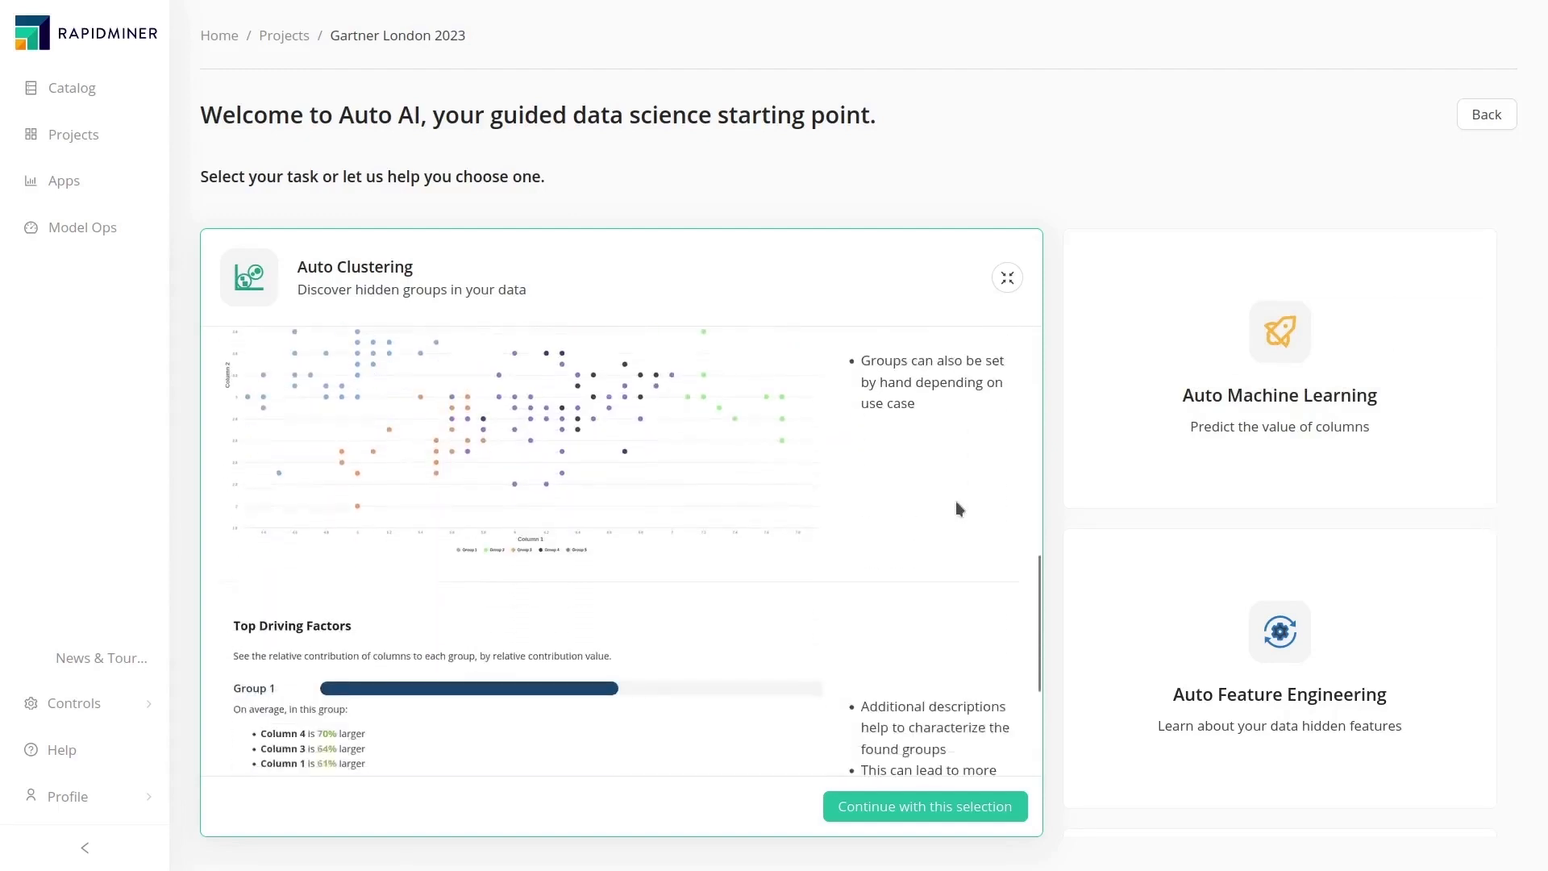
pyautogui.scroll(-3, 956, 501)
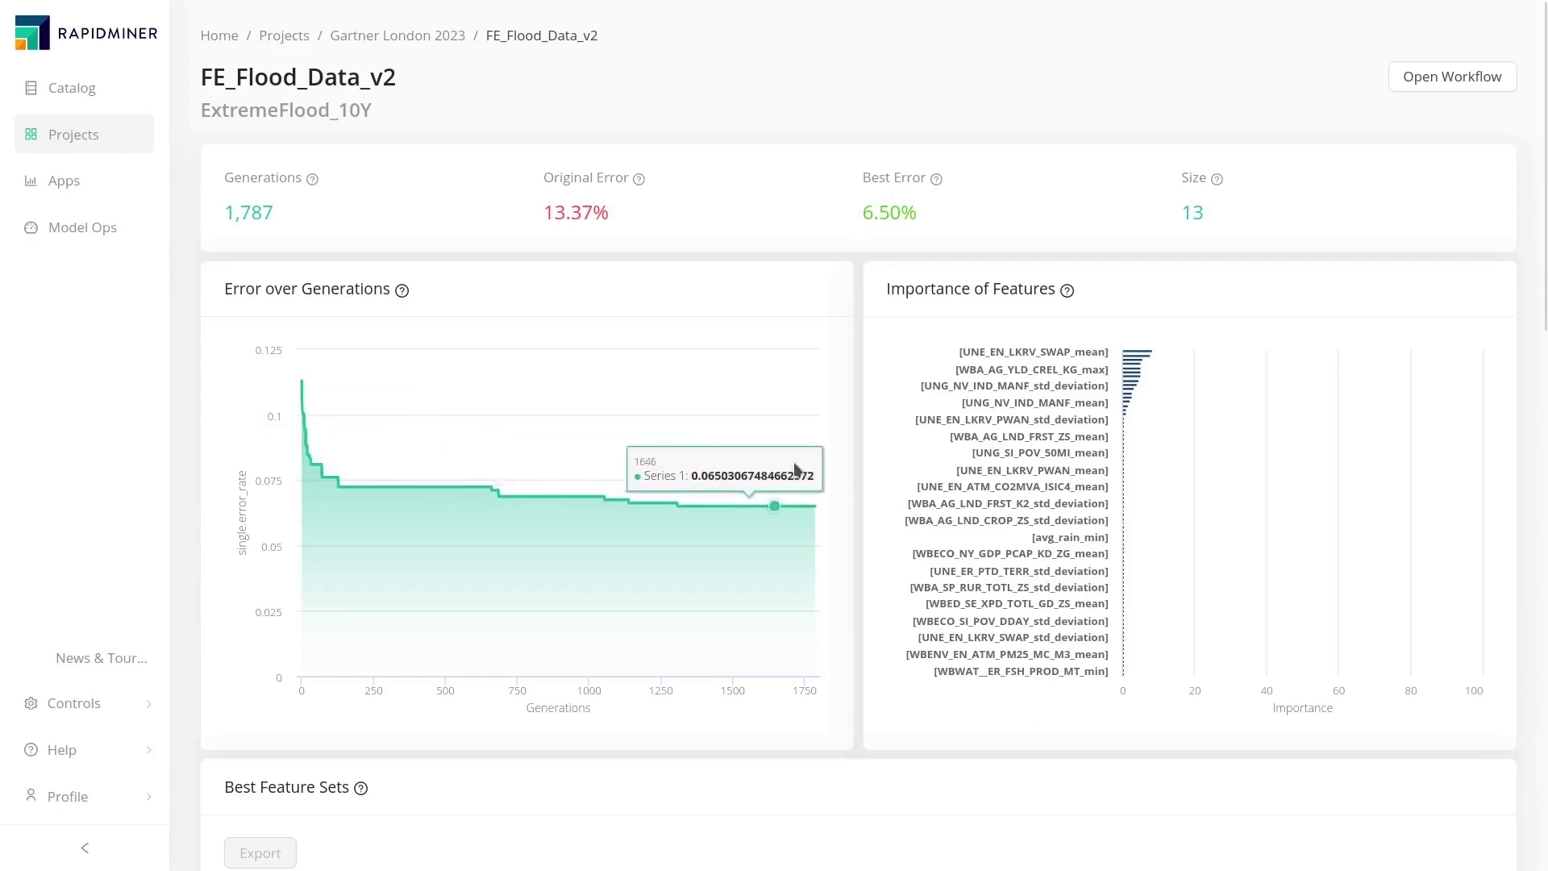
# Scroll the FE_Flood_Data_v2 results down to Best Feature Sets.
pyautogui.scroll(-4, 844, 517)
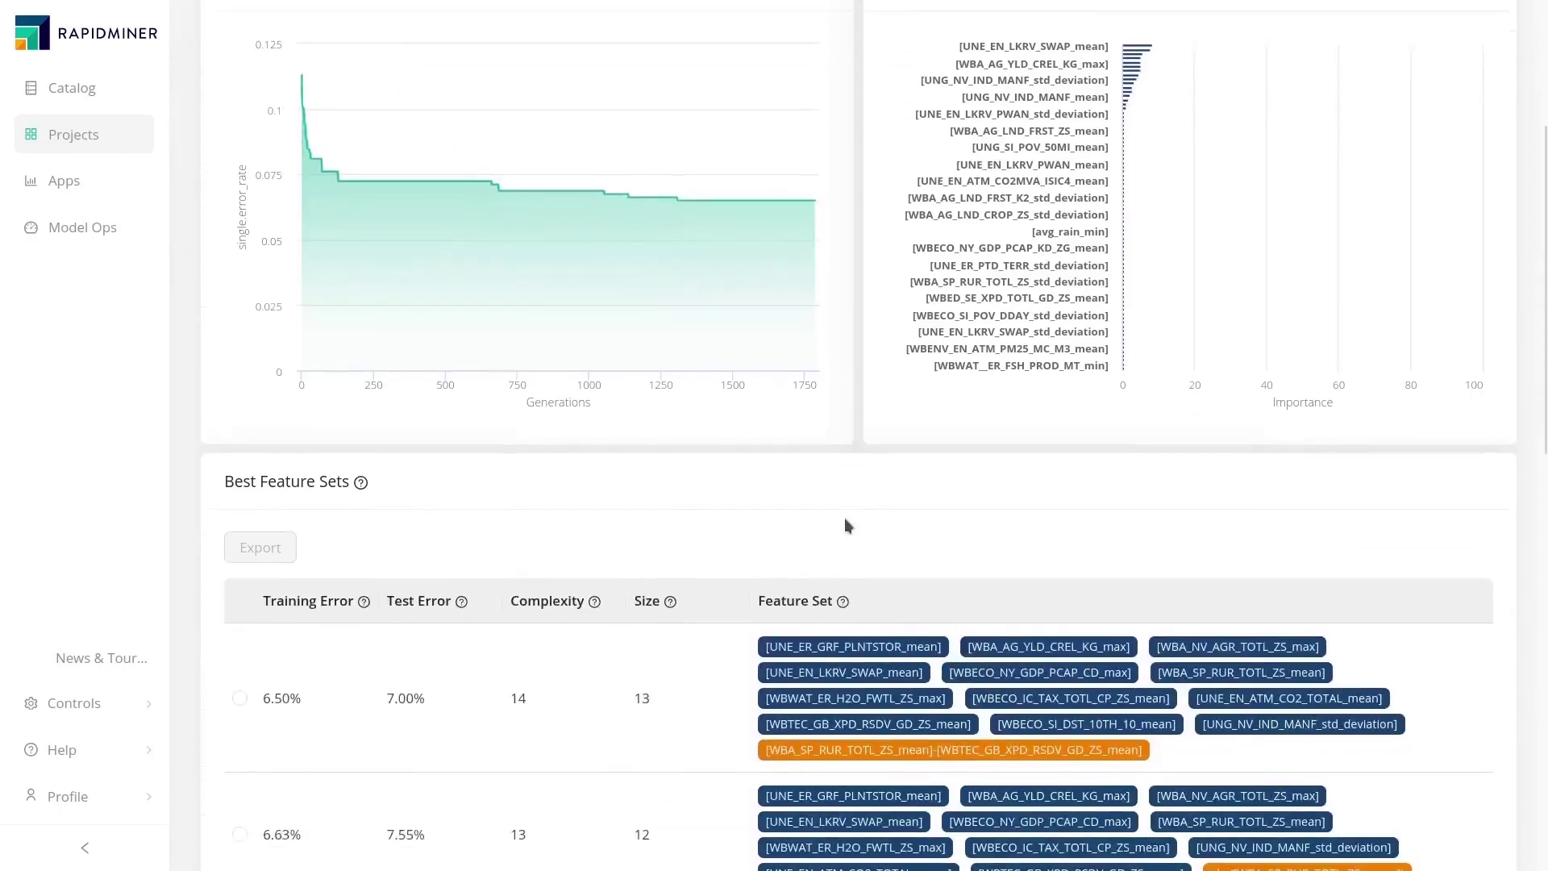
pyautogui.scroll(-2, 844, 517)
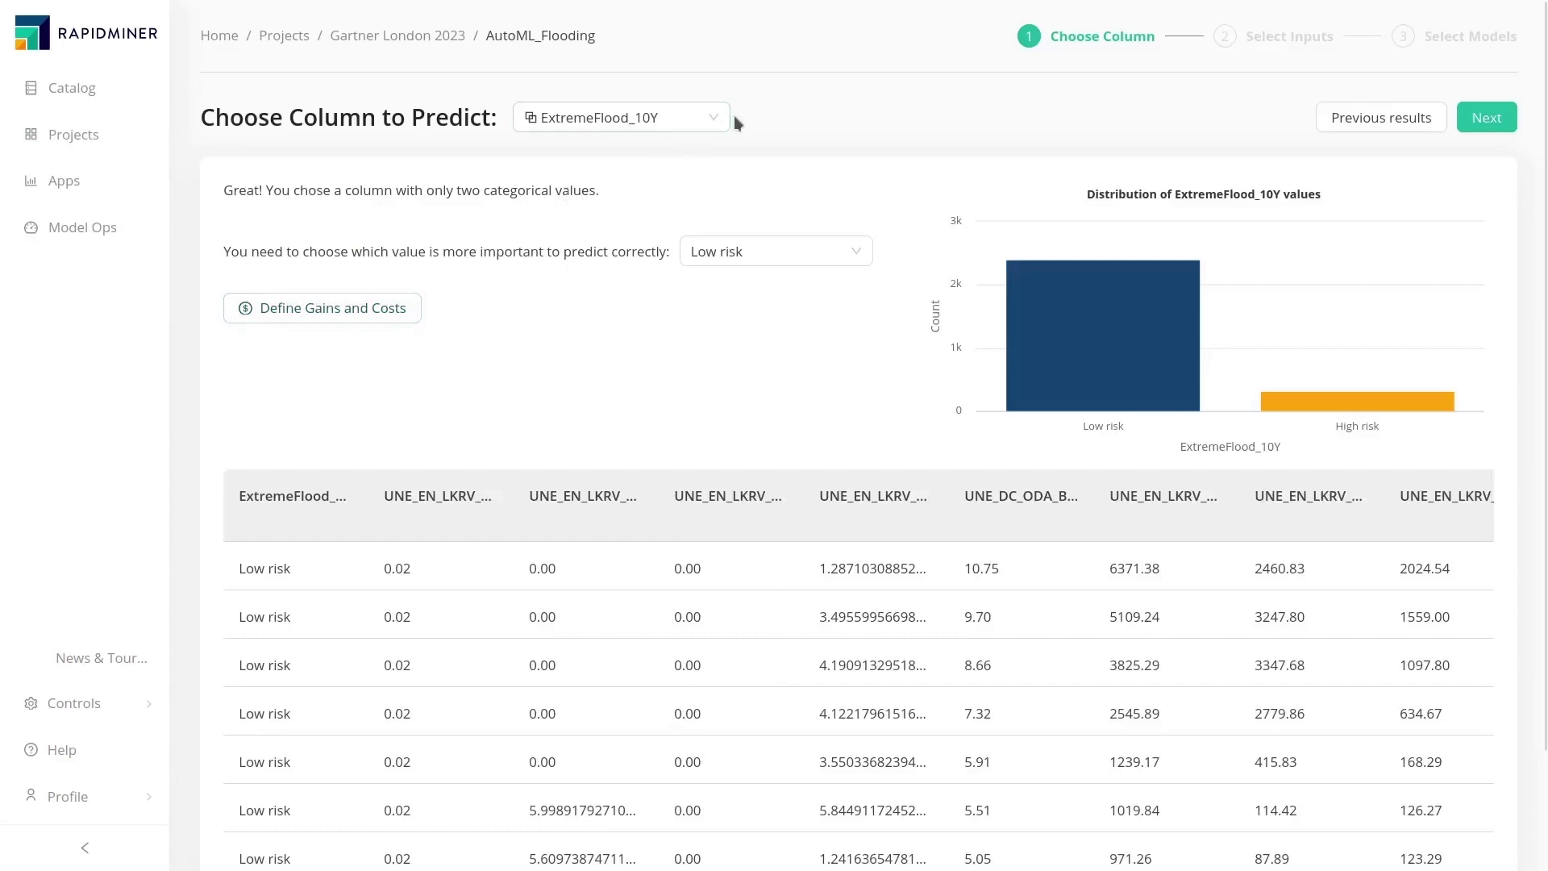
# Keep ExtremeFlood_10Y as the target and make High risk the most important value.
pyautogui.click(710, 118)
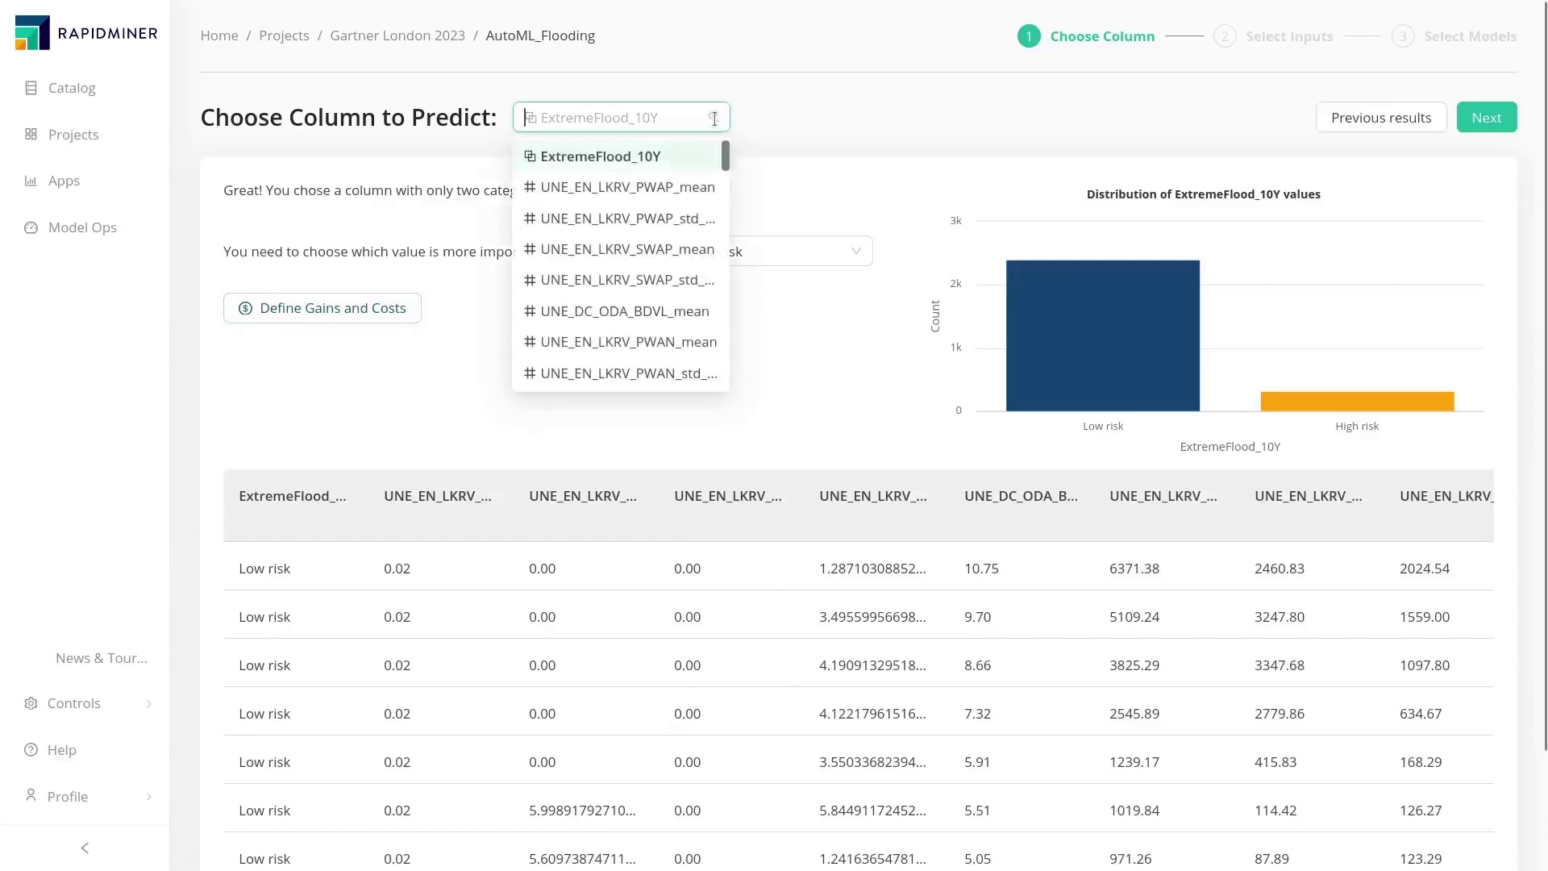
pyautogui.click(677, 155)
pyautogui.click(767, 251)
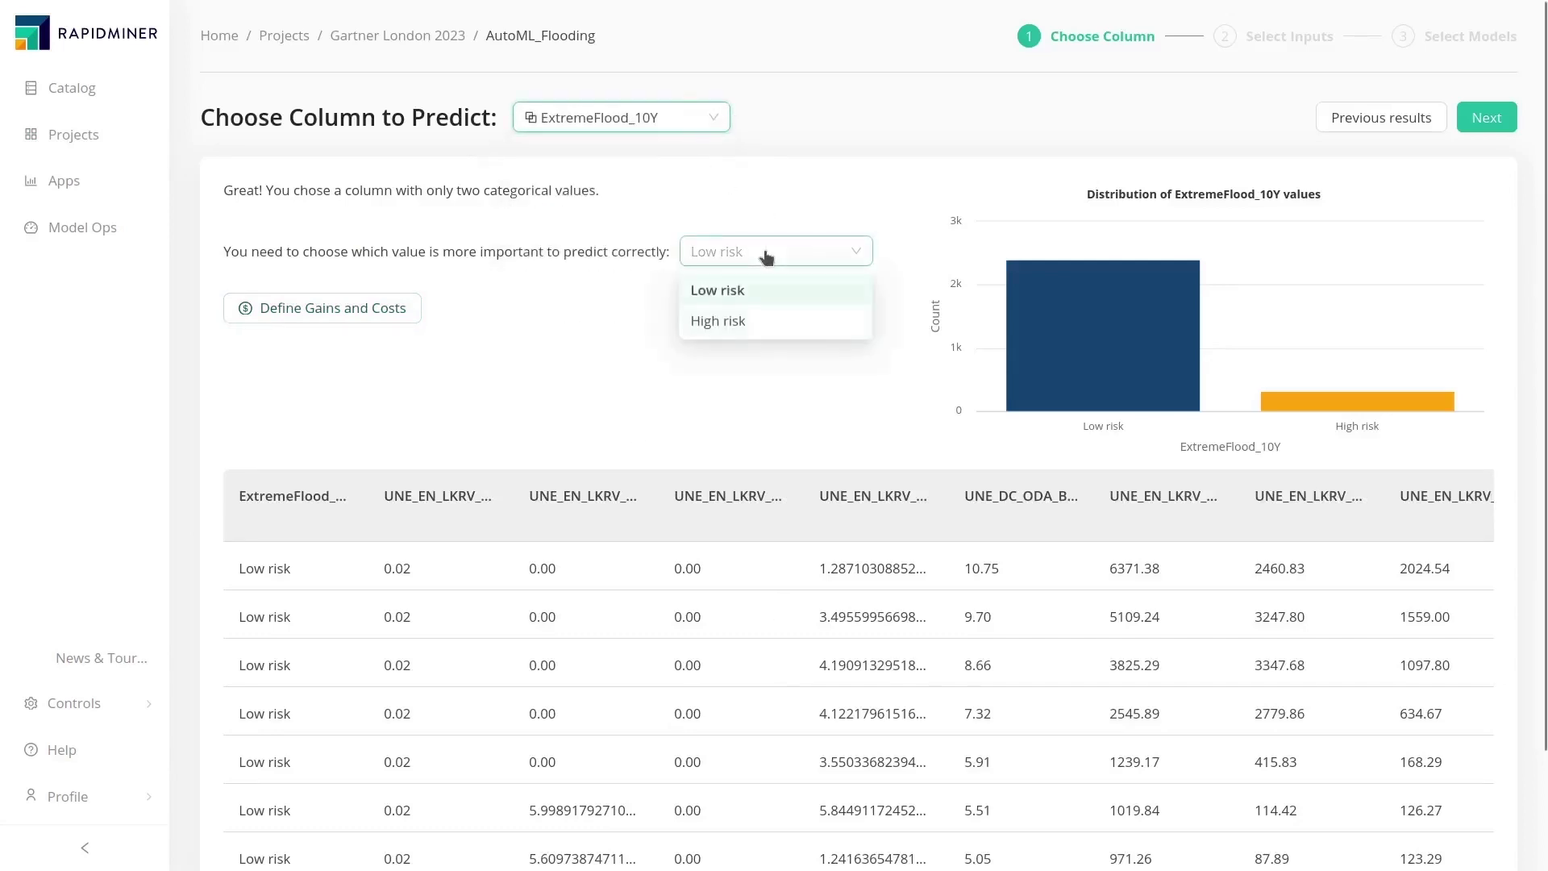
pyautogui.click(732, 321)
# Set the cost of a missed High risk to 20 and a false High risk to 5.
pyautogui.click(331, 308)
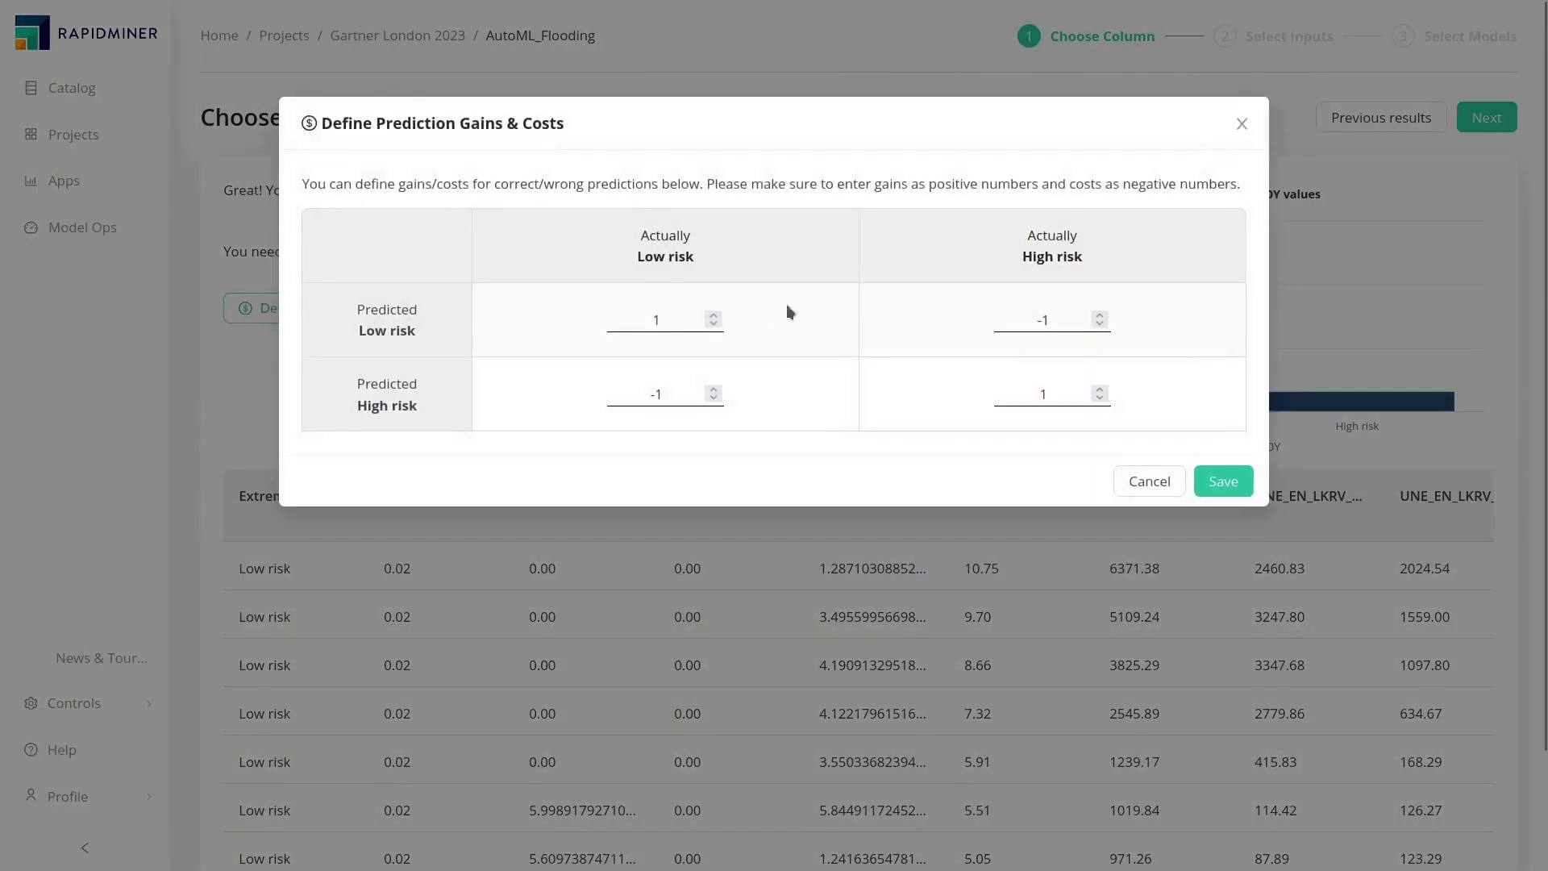
pyautogui.doubleClick(1043, 318)
pyautogui.write('20')
pyautogui.click(669, 397)
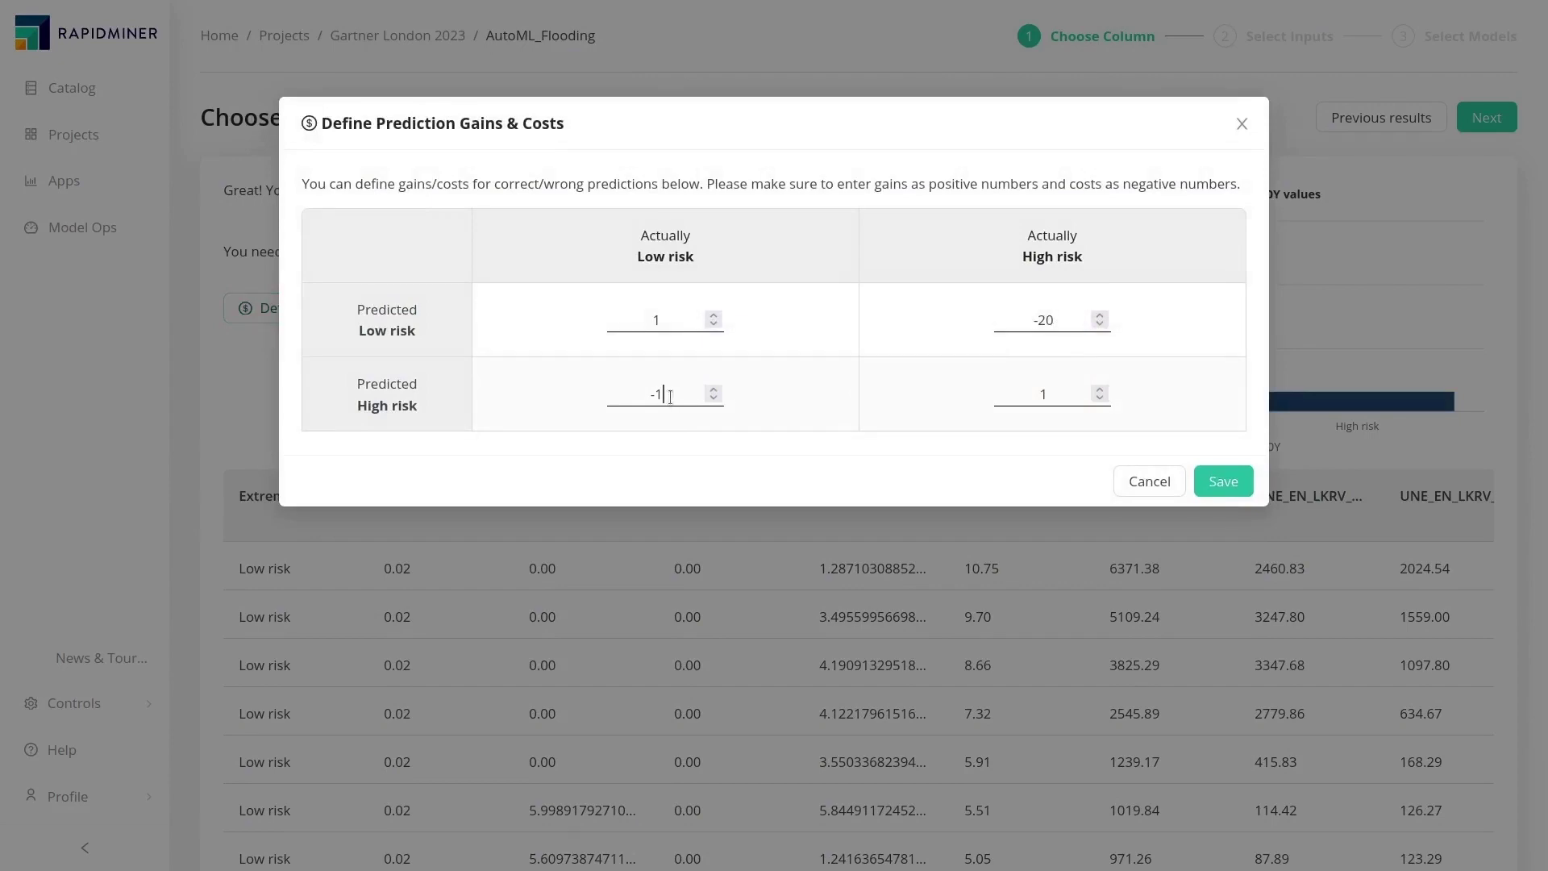
pyautogui.press('BackSpace')
pyautogui.write('5')
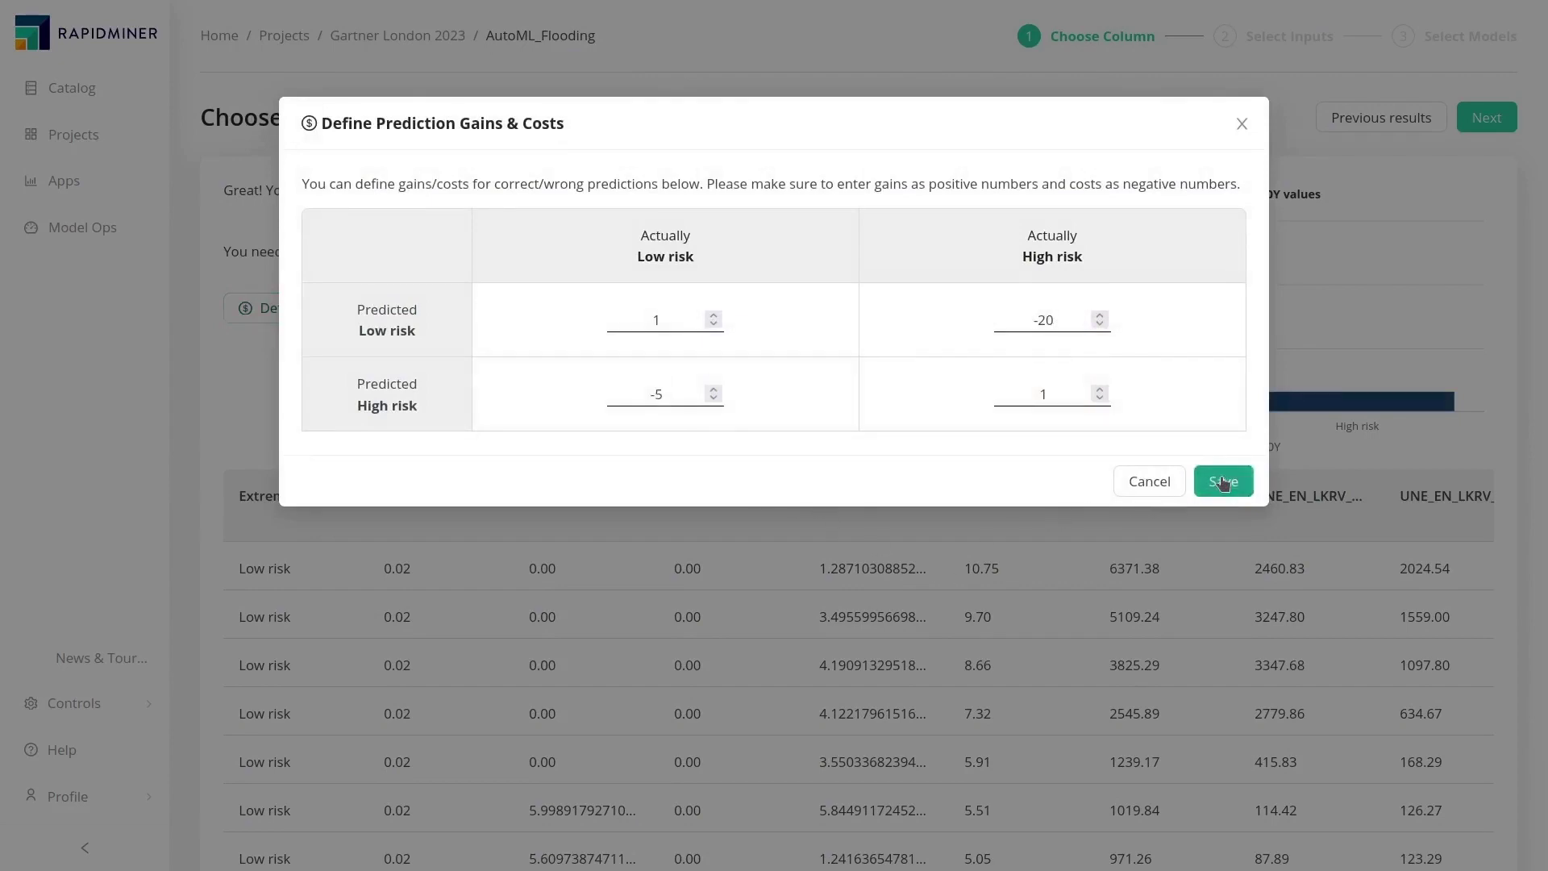
pyautogui.click(1222, 482)
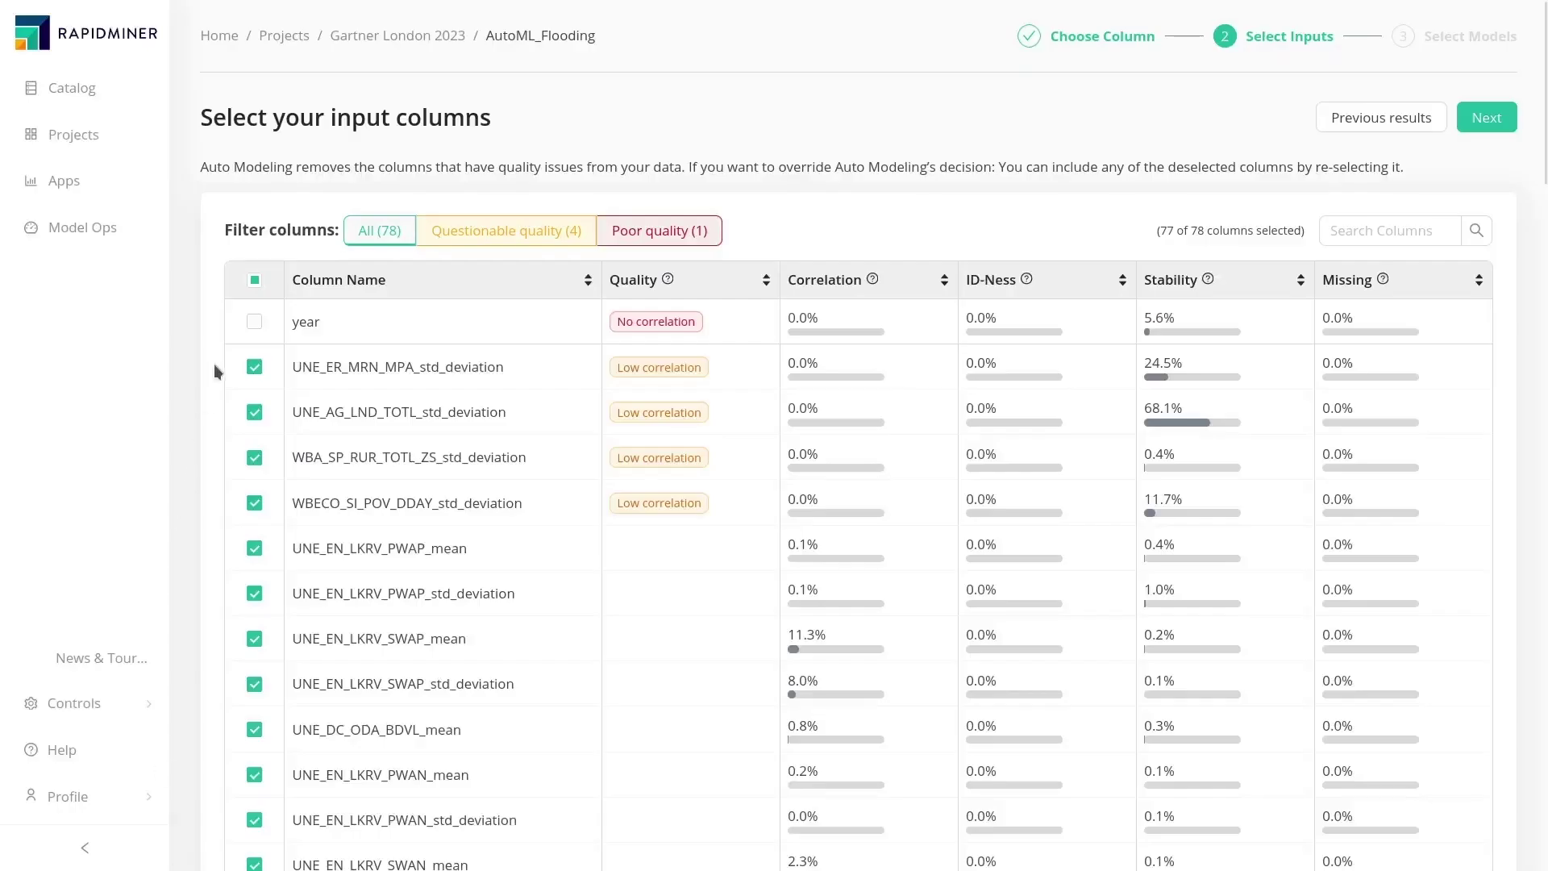
# Exclude the two std_deviation input columns and add Deep Learning to the models.
pyautogui.click(254, 367)
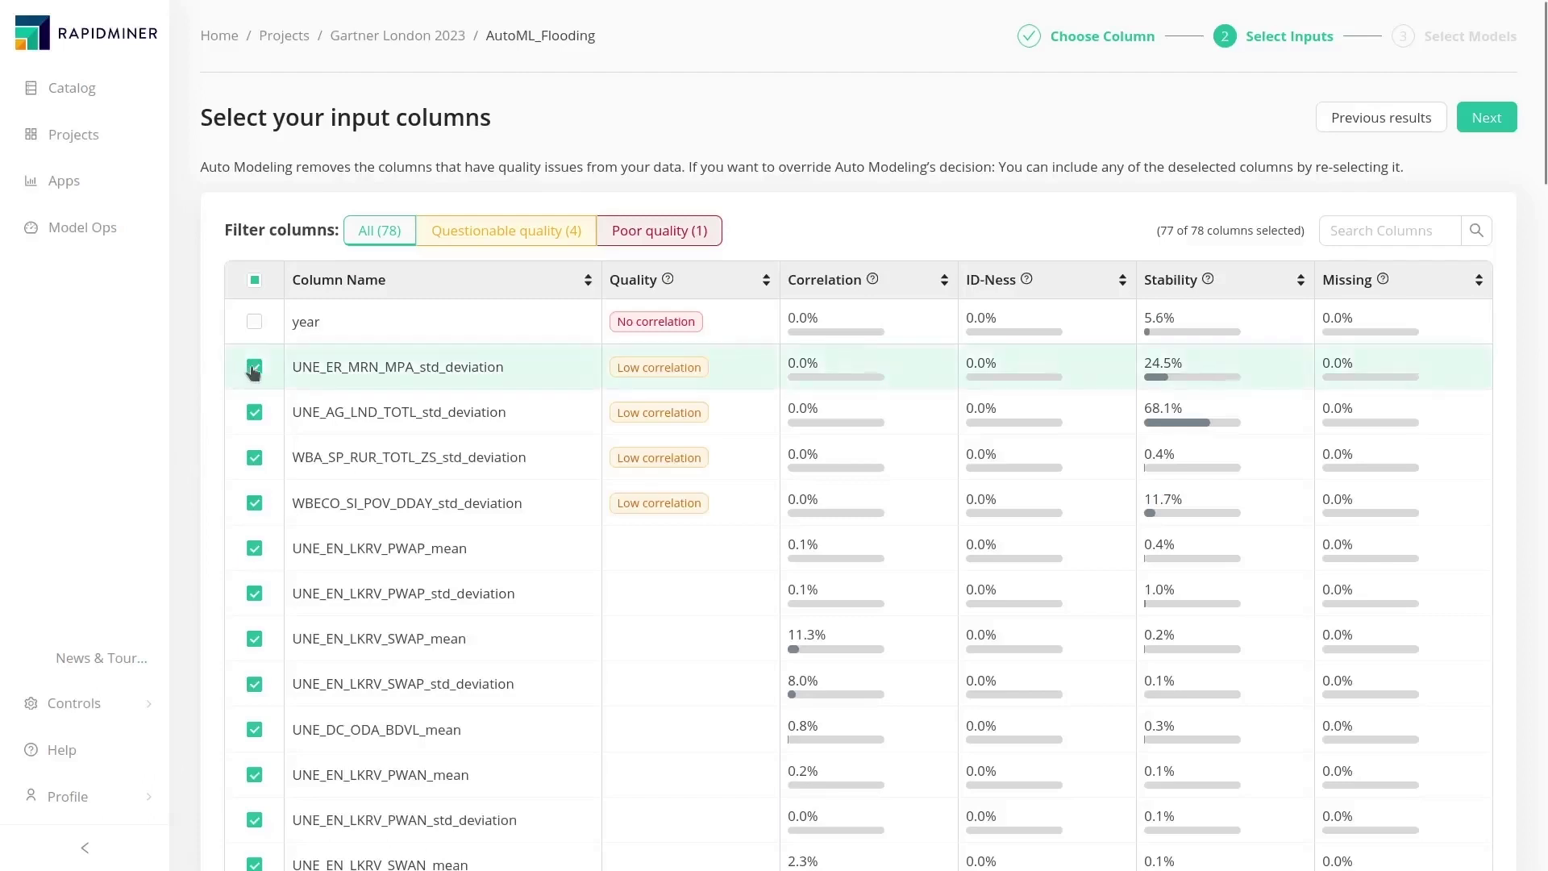
pyautogui.click(254, 412)
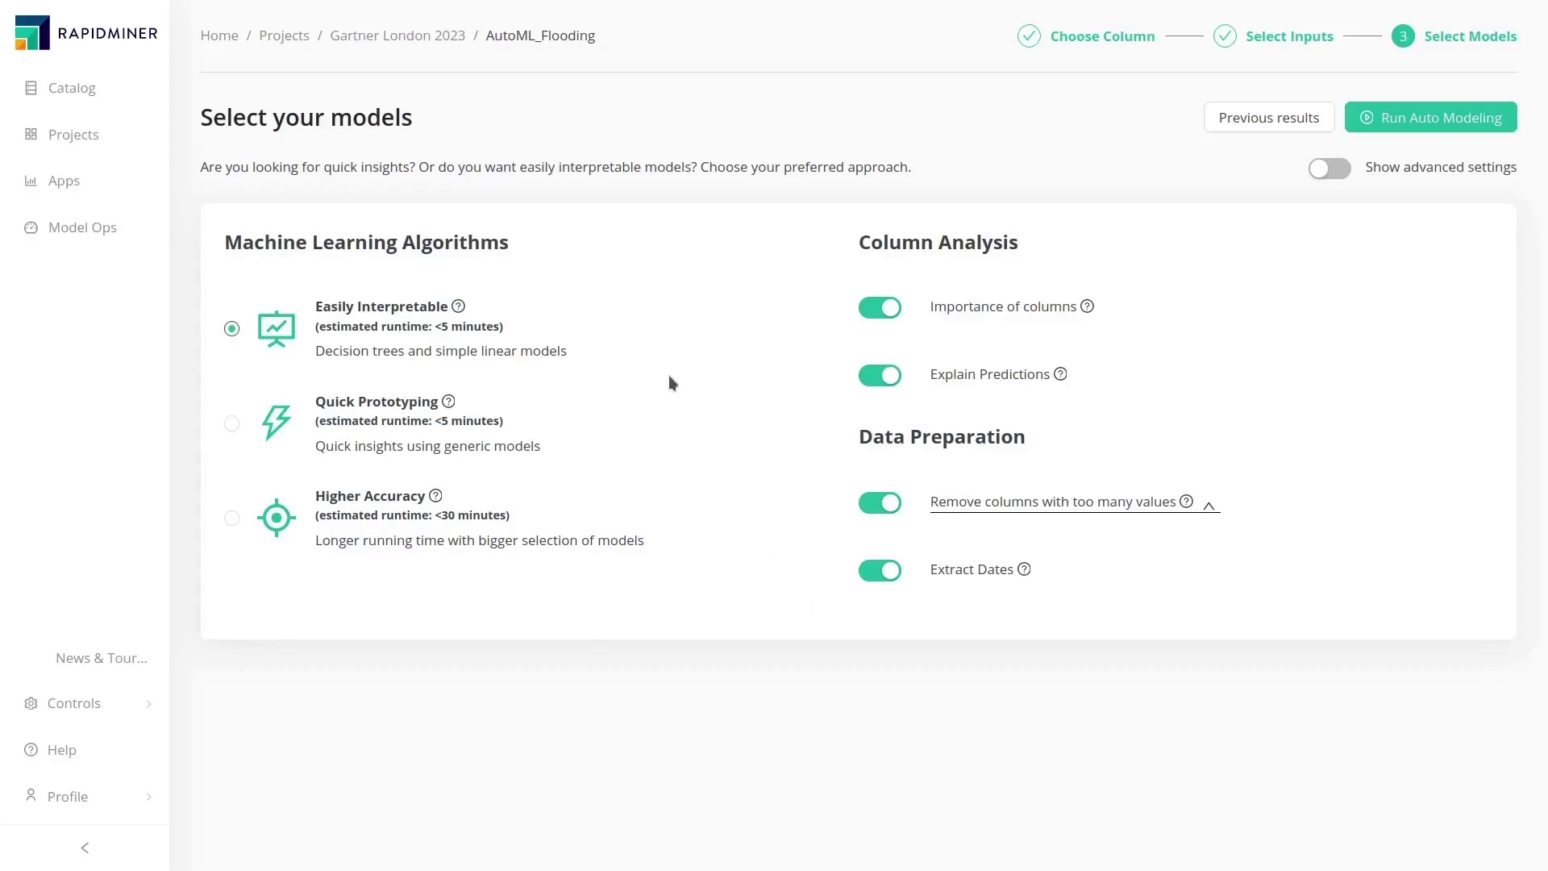
pyautogui.click(1339, 169)
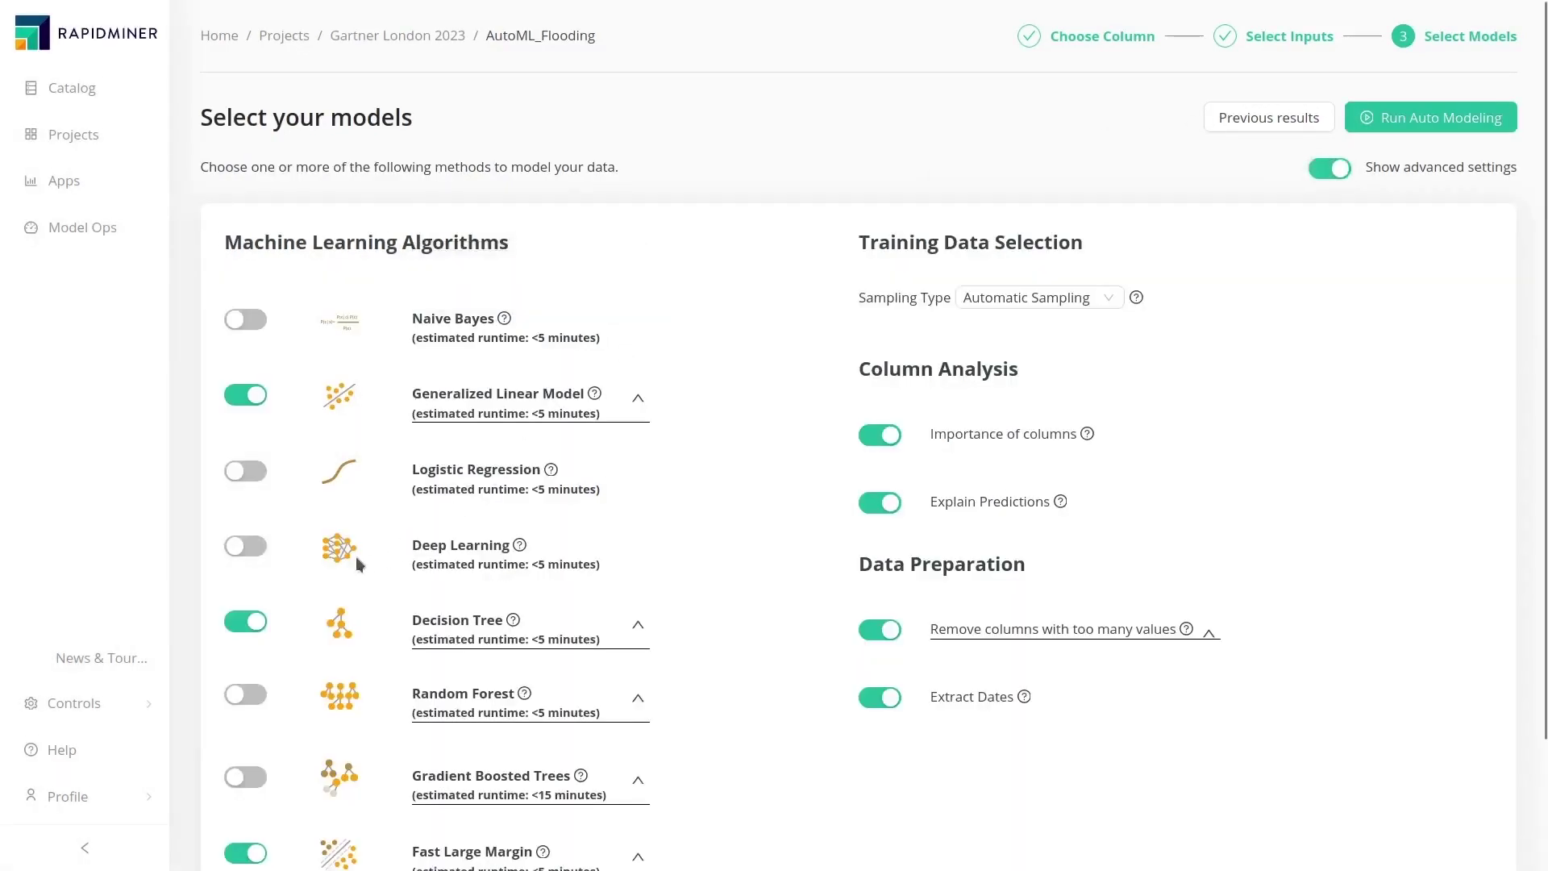
pyautogui.click(251, 546)
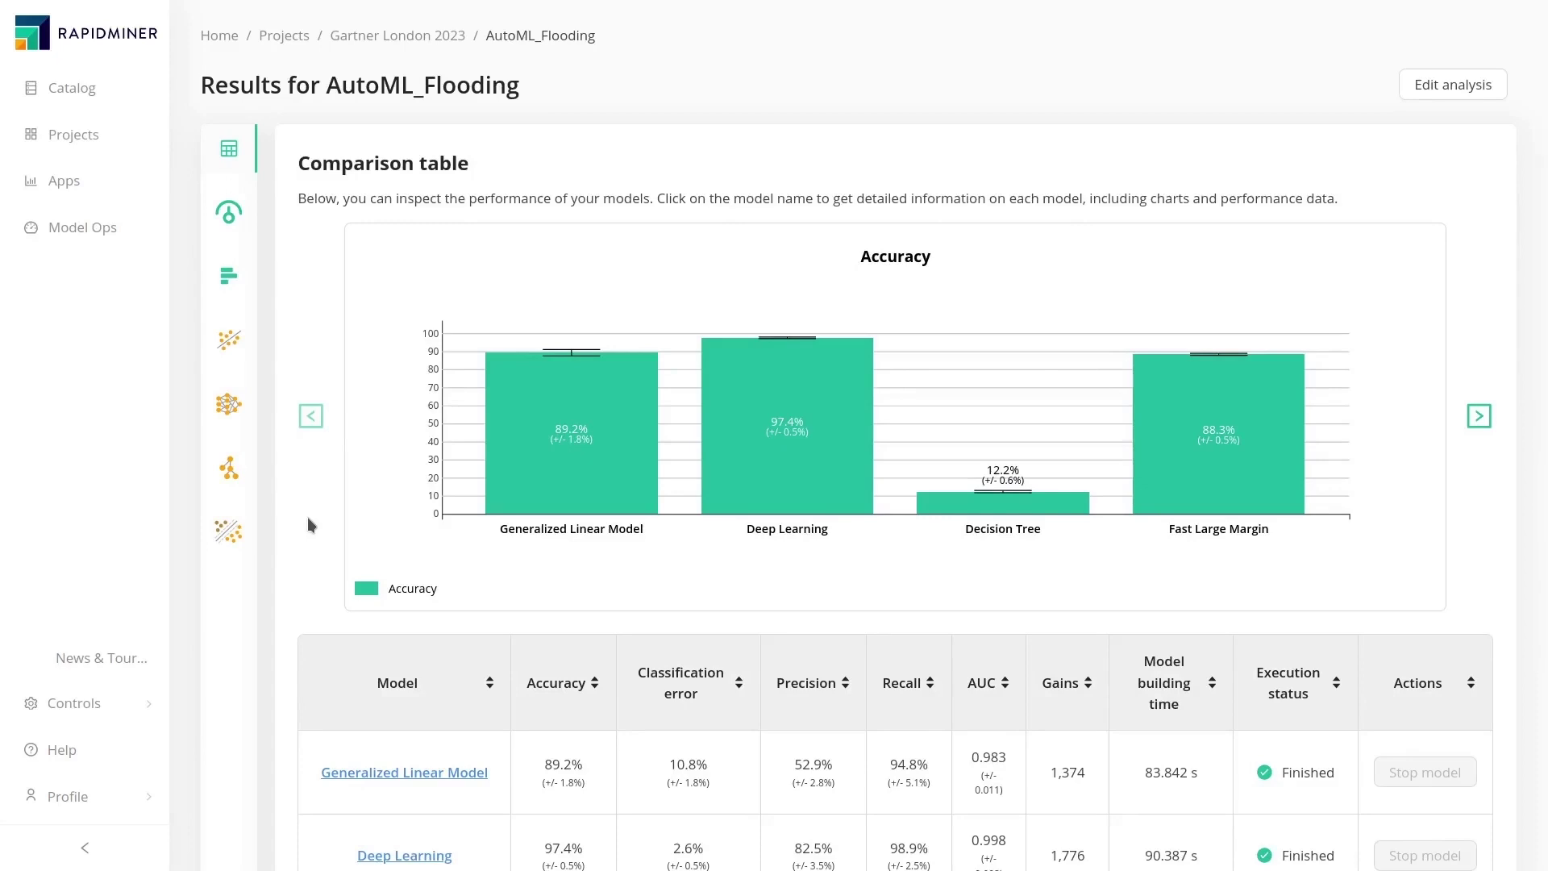
# Open the Deep Learning model's results and scroll through its metrics and confusion matrix.
pyautogui.scroll(-3, 308, 520)
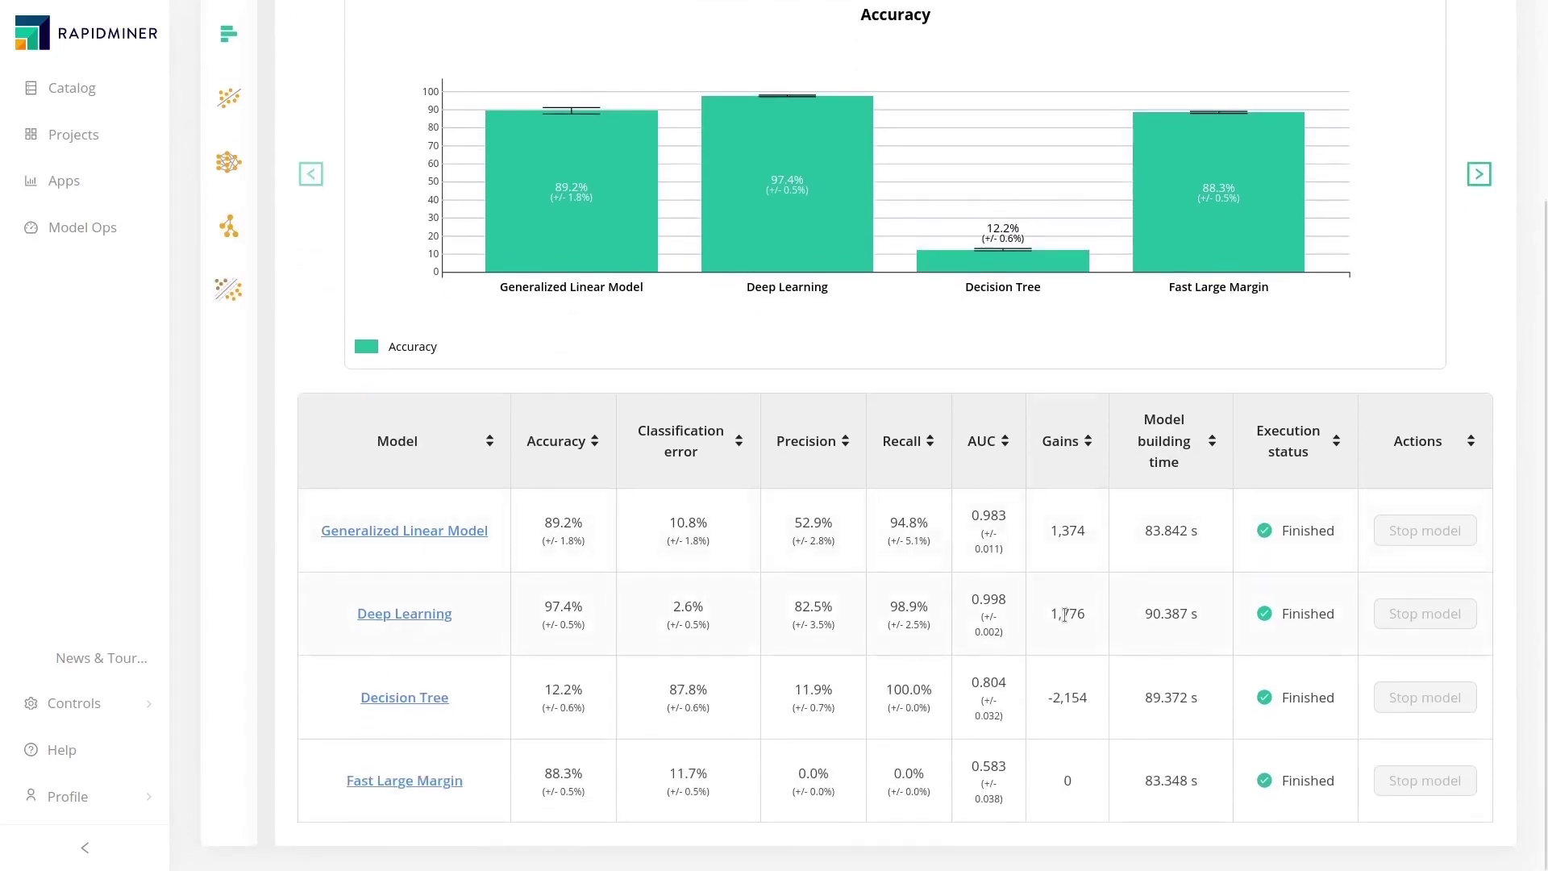
pyautogui.scroll(3, 258, 371)
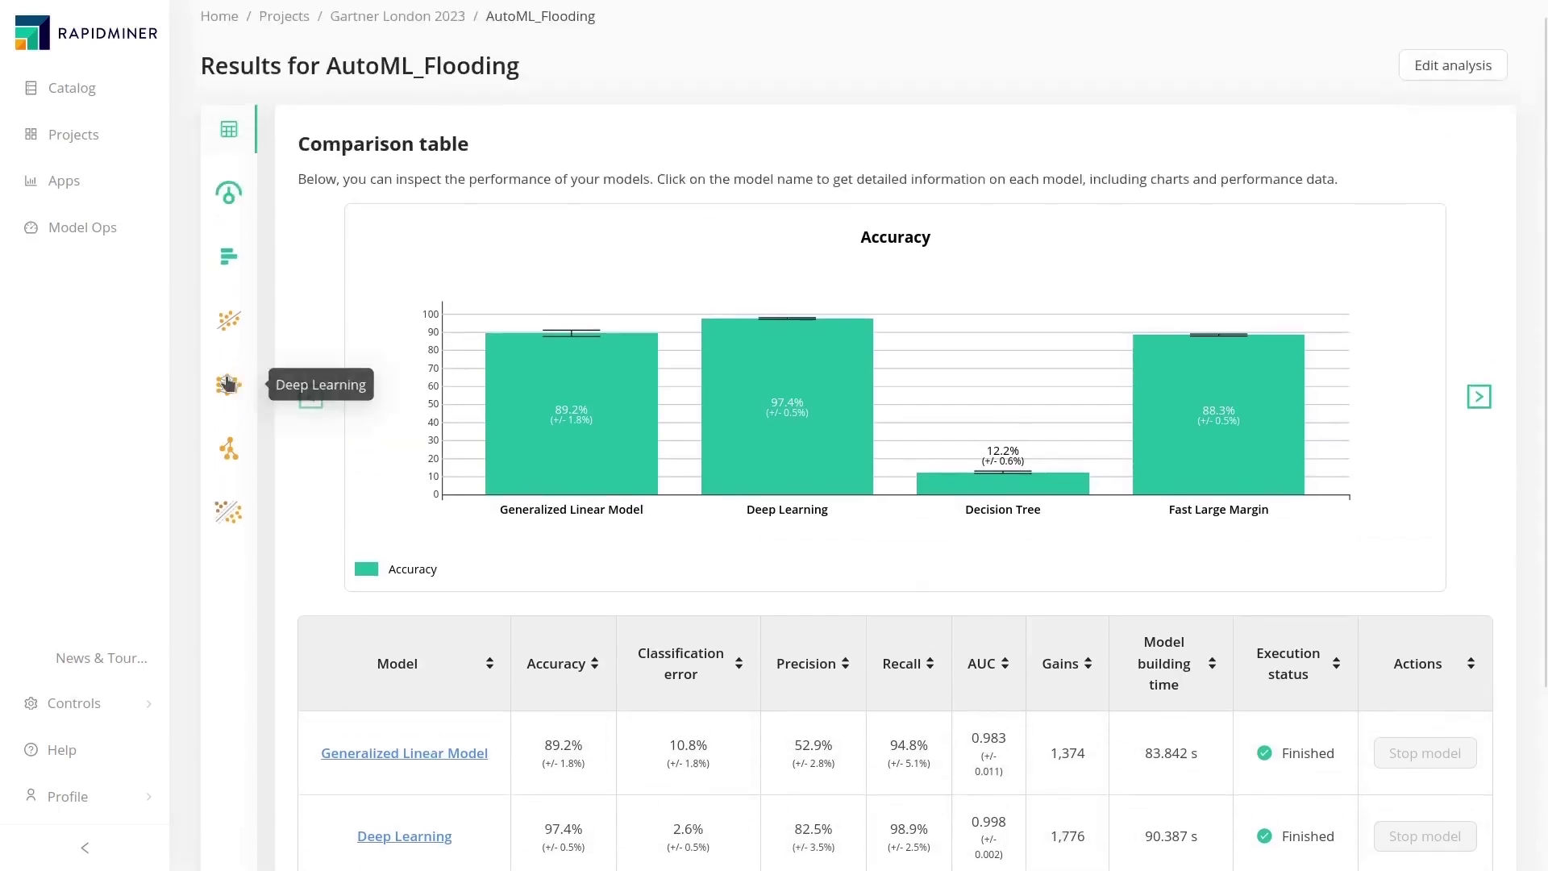
pyautogui.click(228, 385)
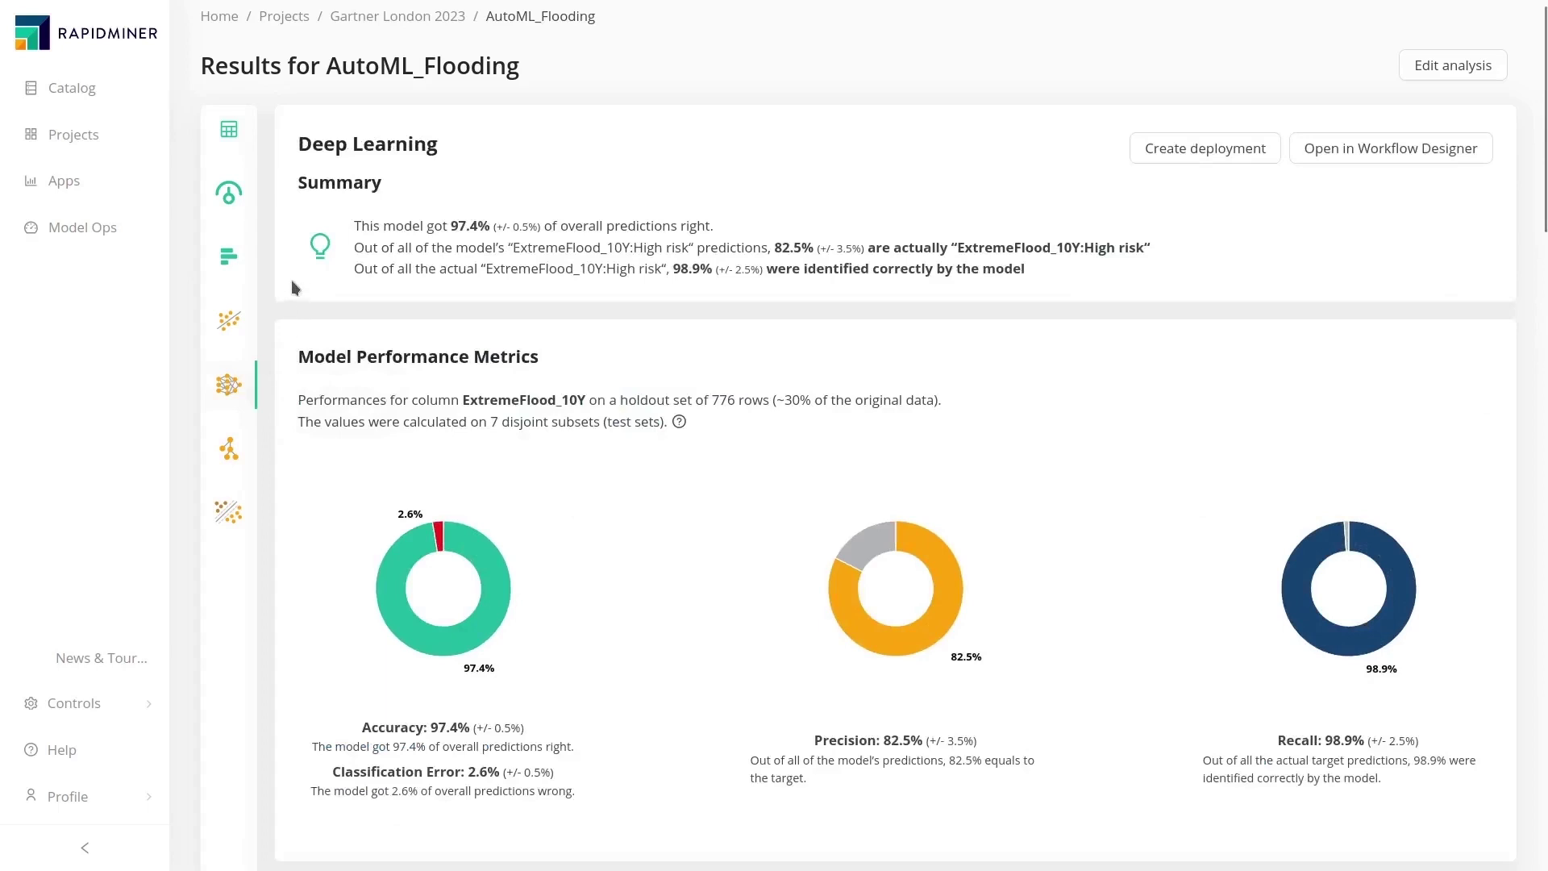
pyautogui.scroll(-3, 315, 516)
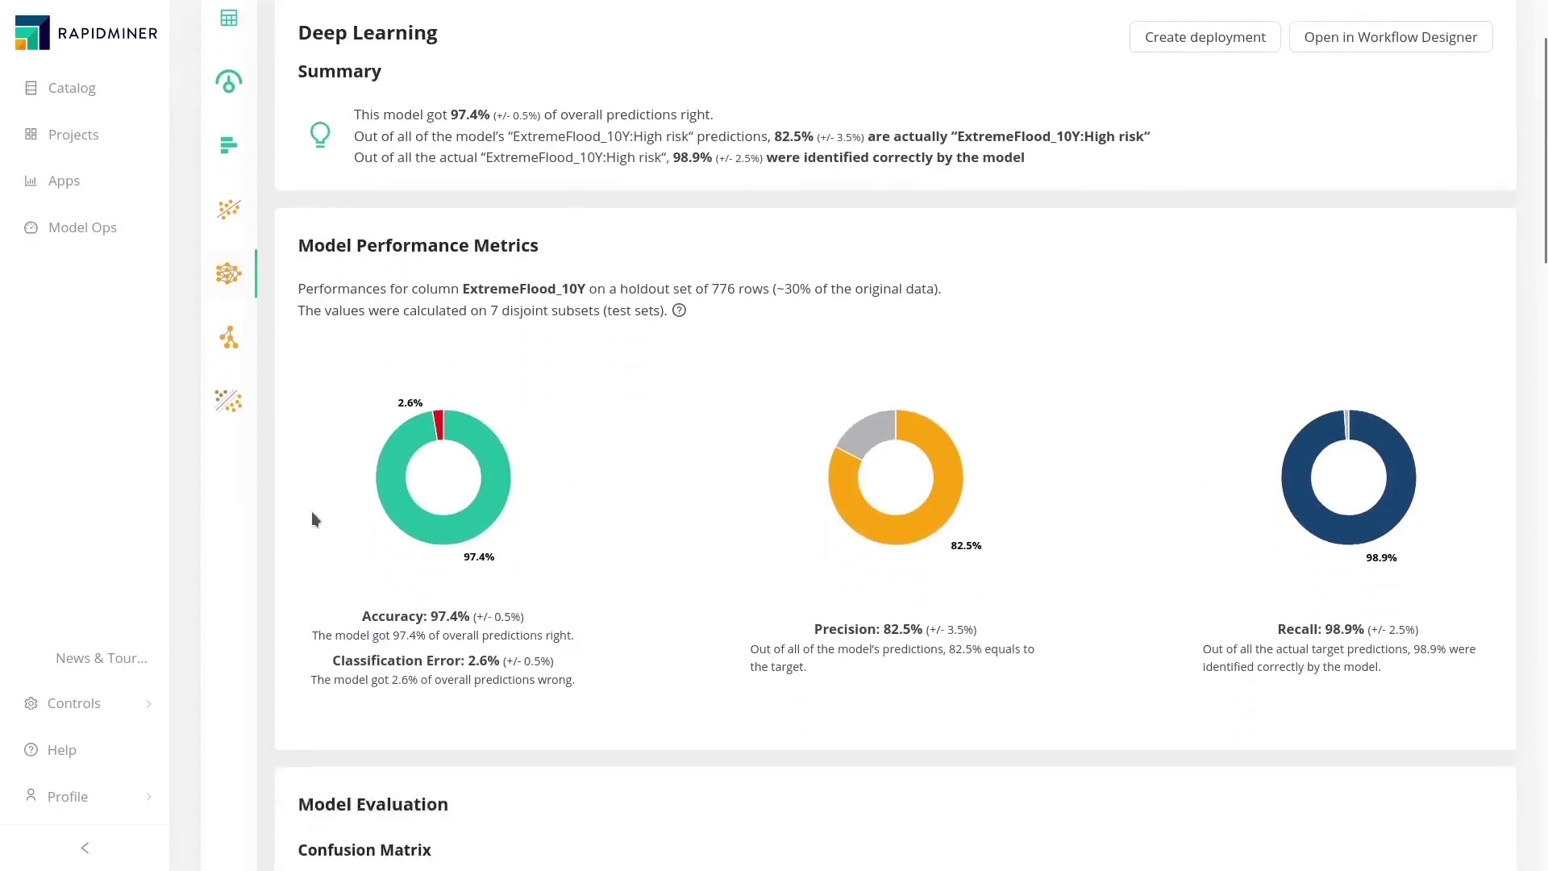
pyautogui.scroll(-7, 304, 526)
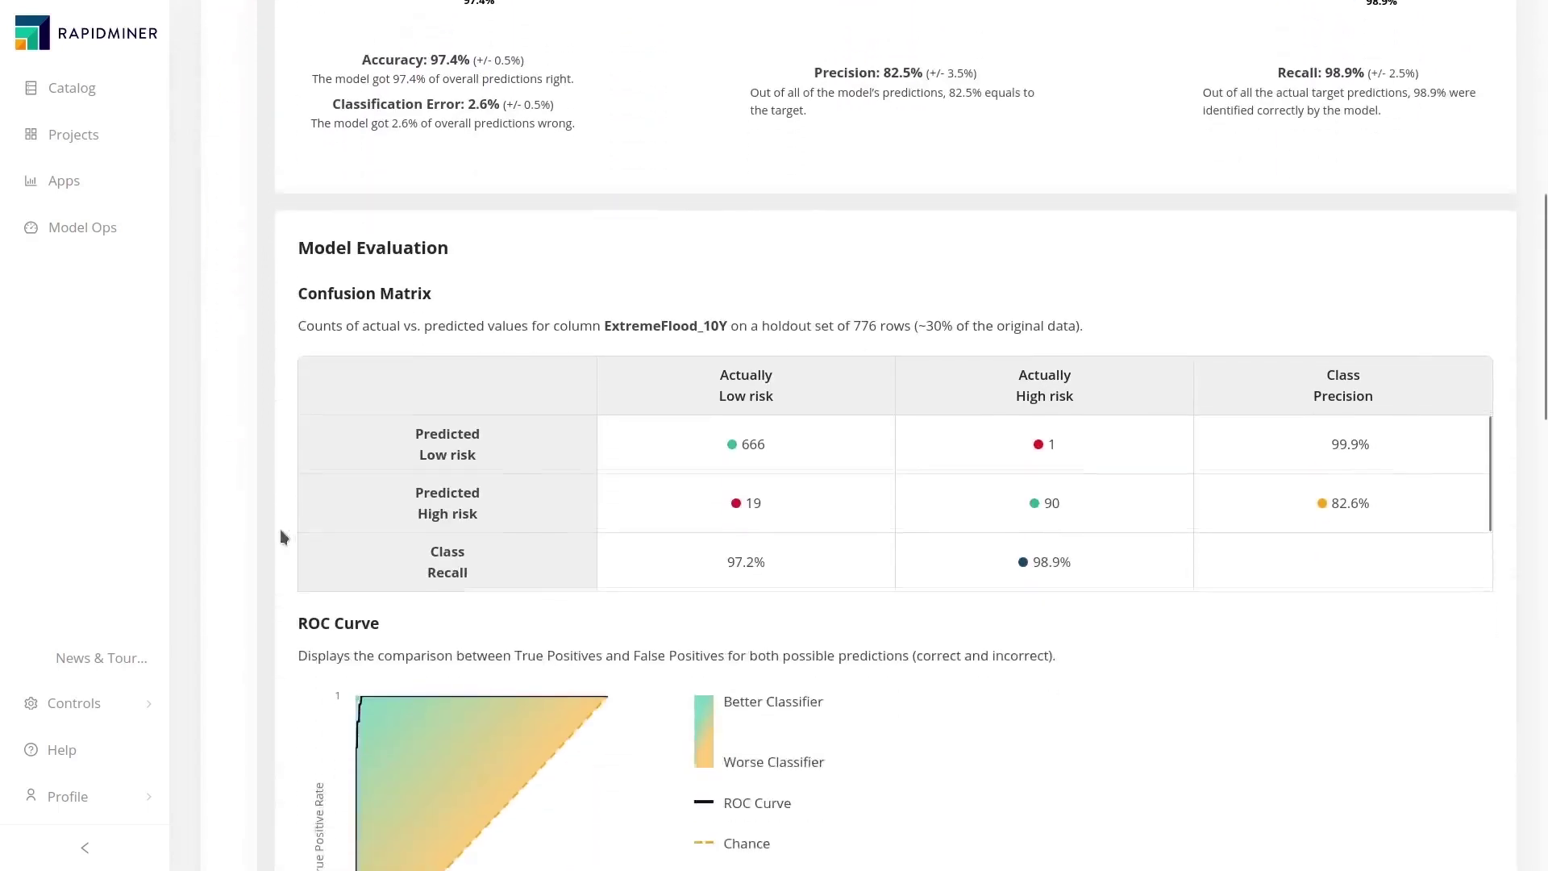
pyautogui.scroll(-4, 267, 533)
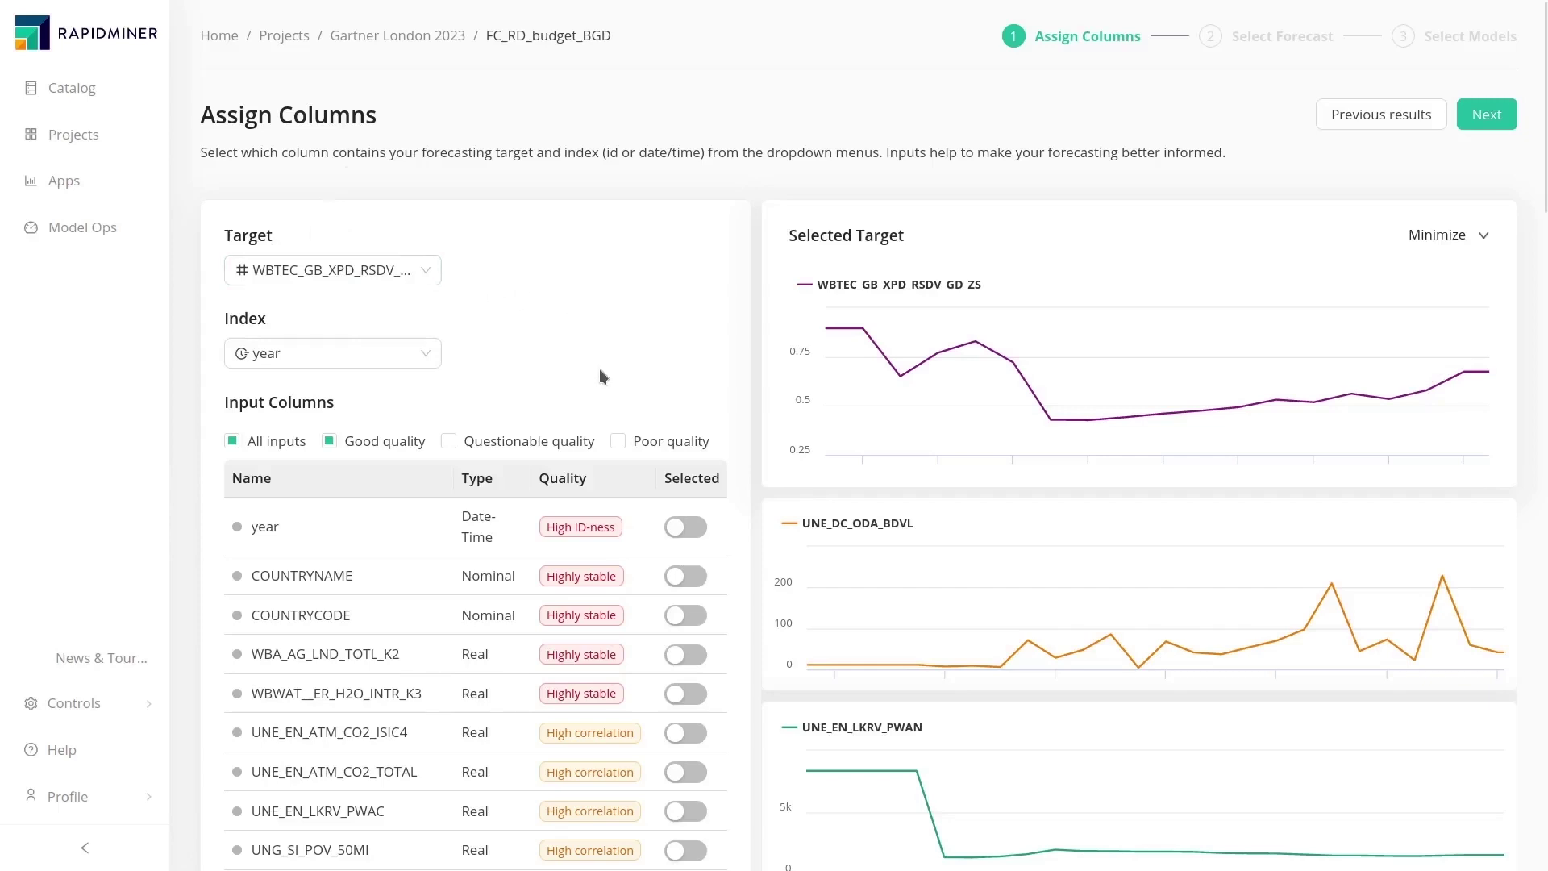
# Review the input columns, then drop Decision Tree and add Random Forest to the forecasting models.
pyautogui.scroll(-2, 612, 379)
pyautogui.scroll(-4, 660, 385)
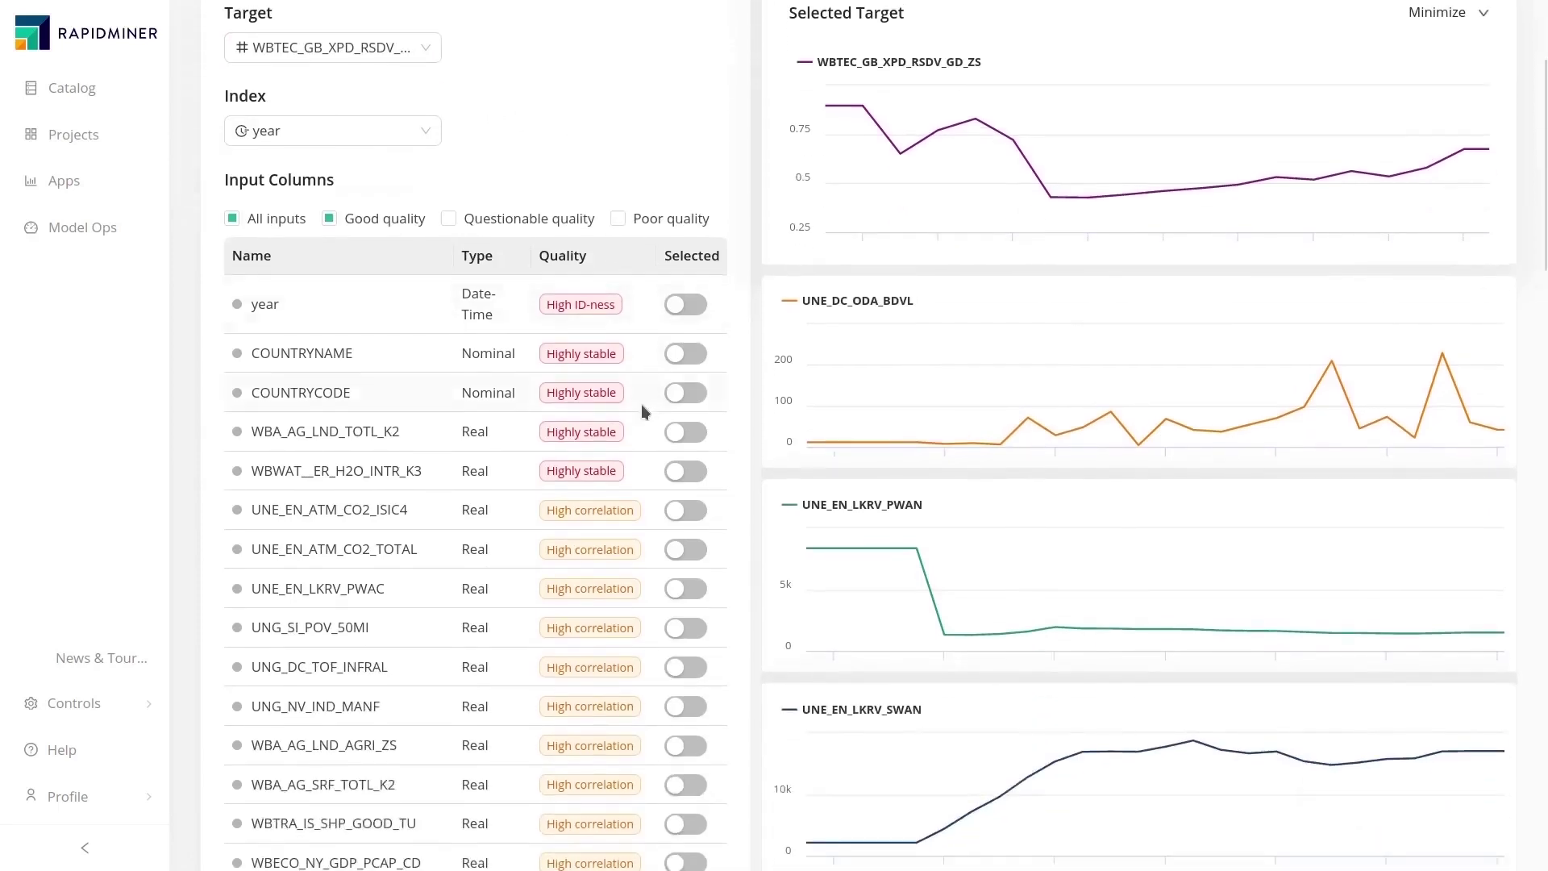
pyautogui.moveTo(640, 404)
pyautogui.scroll(-2, 641, 404)
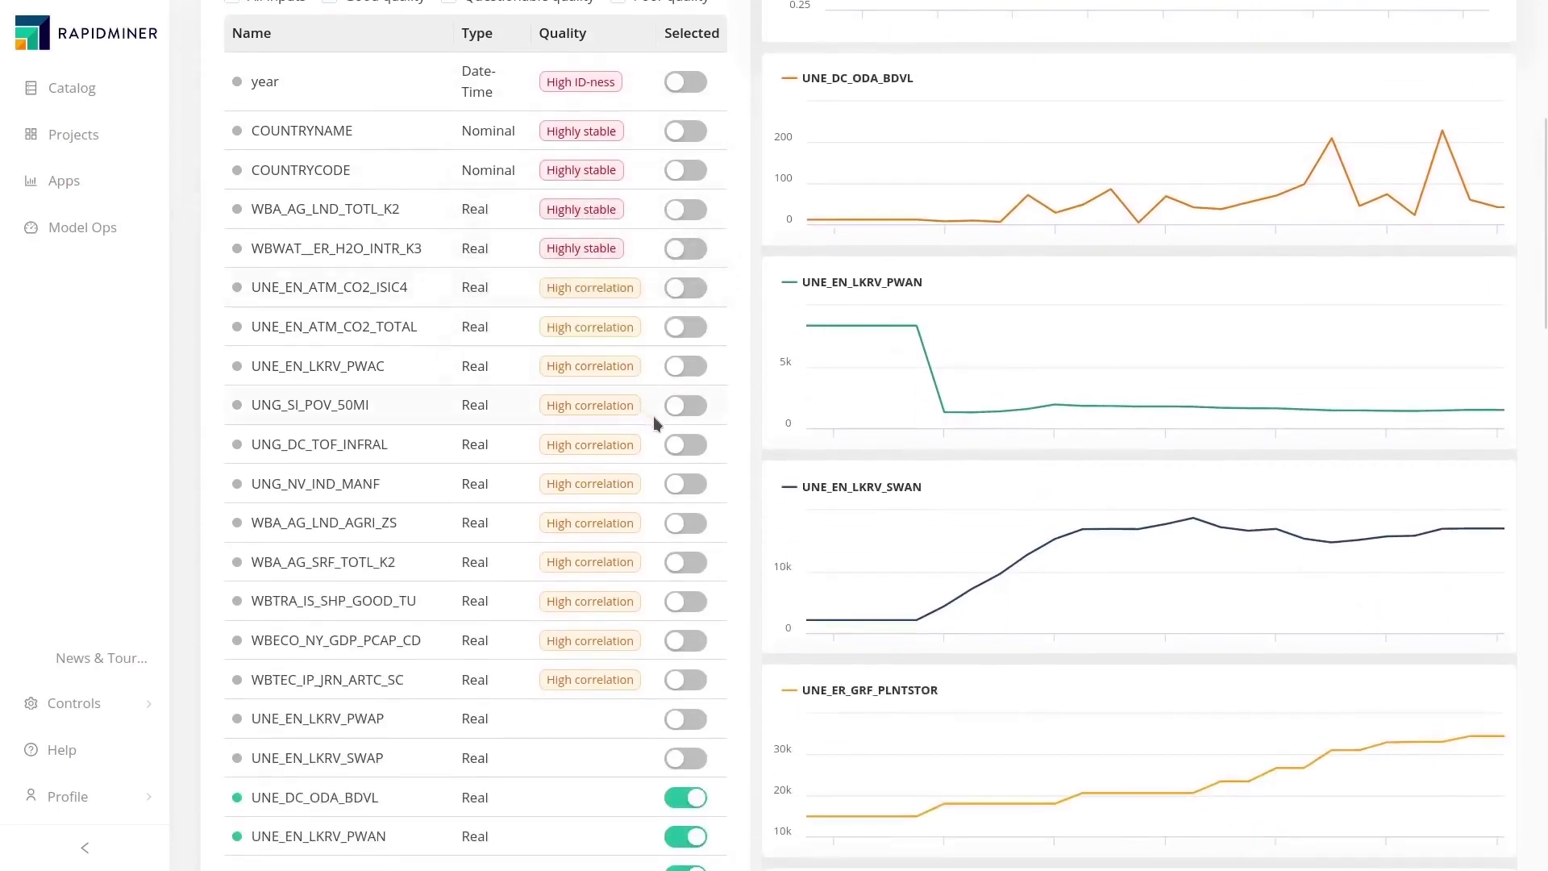
pyautogui.scroll(-2, 654, 416)
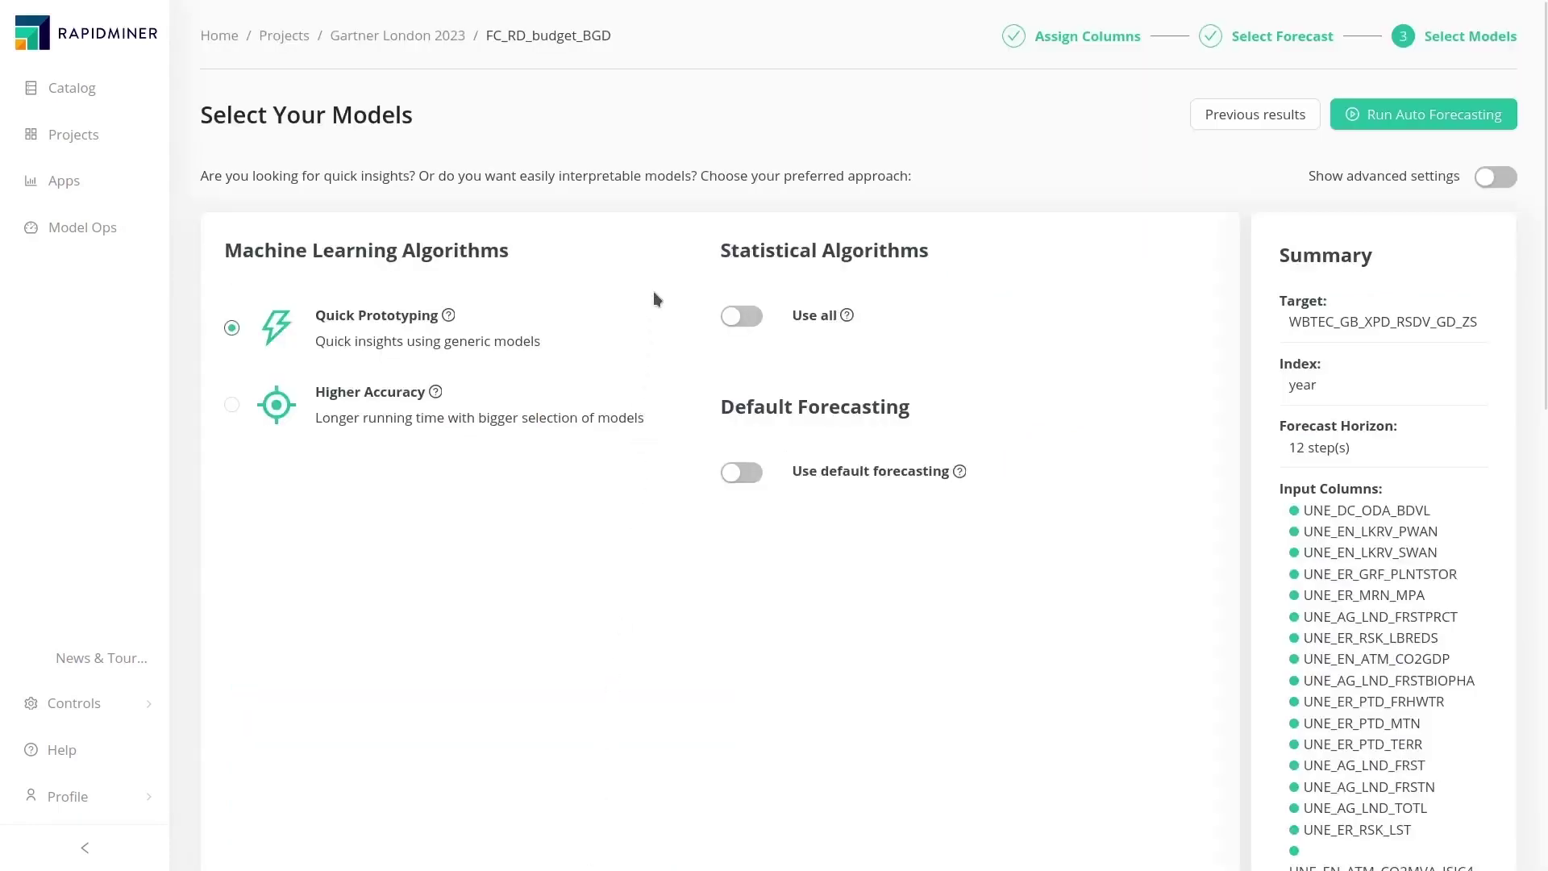
pyautogui.click(1495, 177)
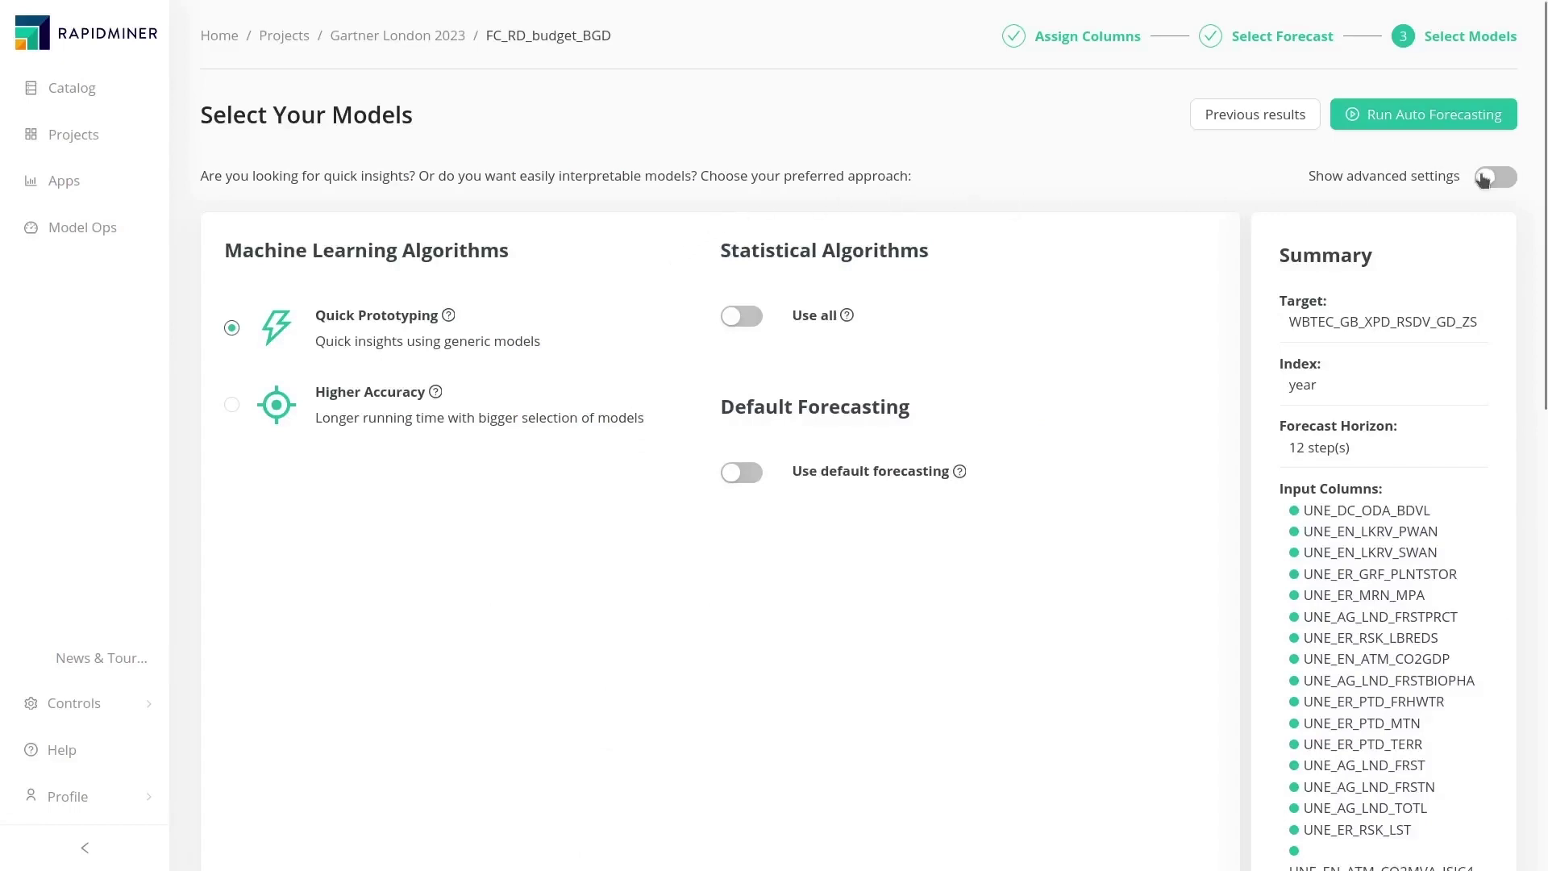
pyautogui.click(248, 473)
pyautogui.click(245, 532)
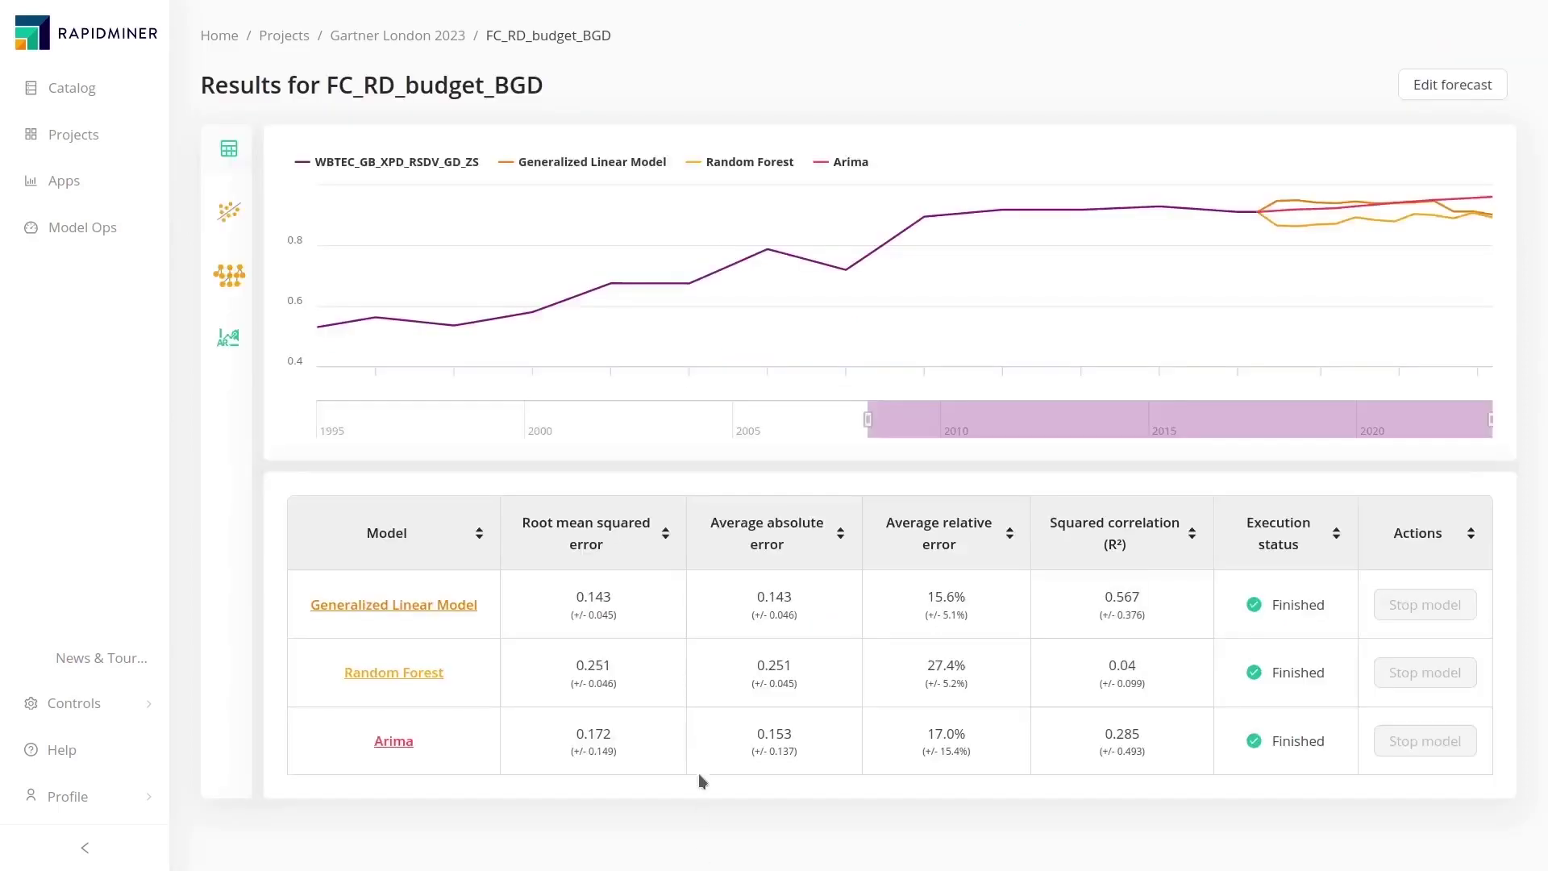
pyautogui.moveTo(674, 341)
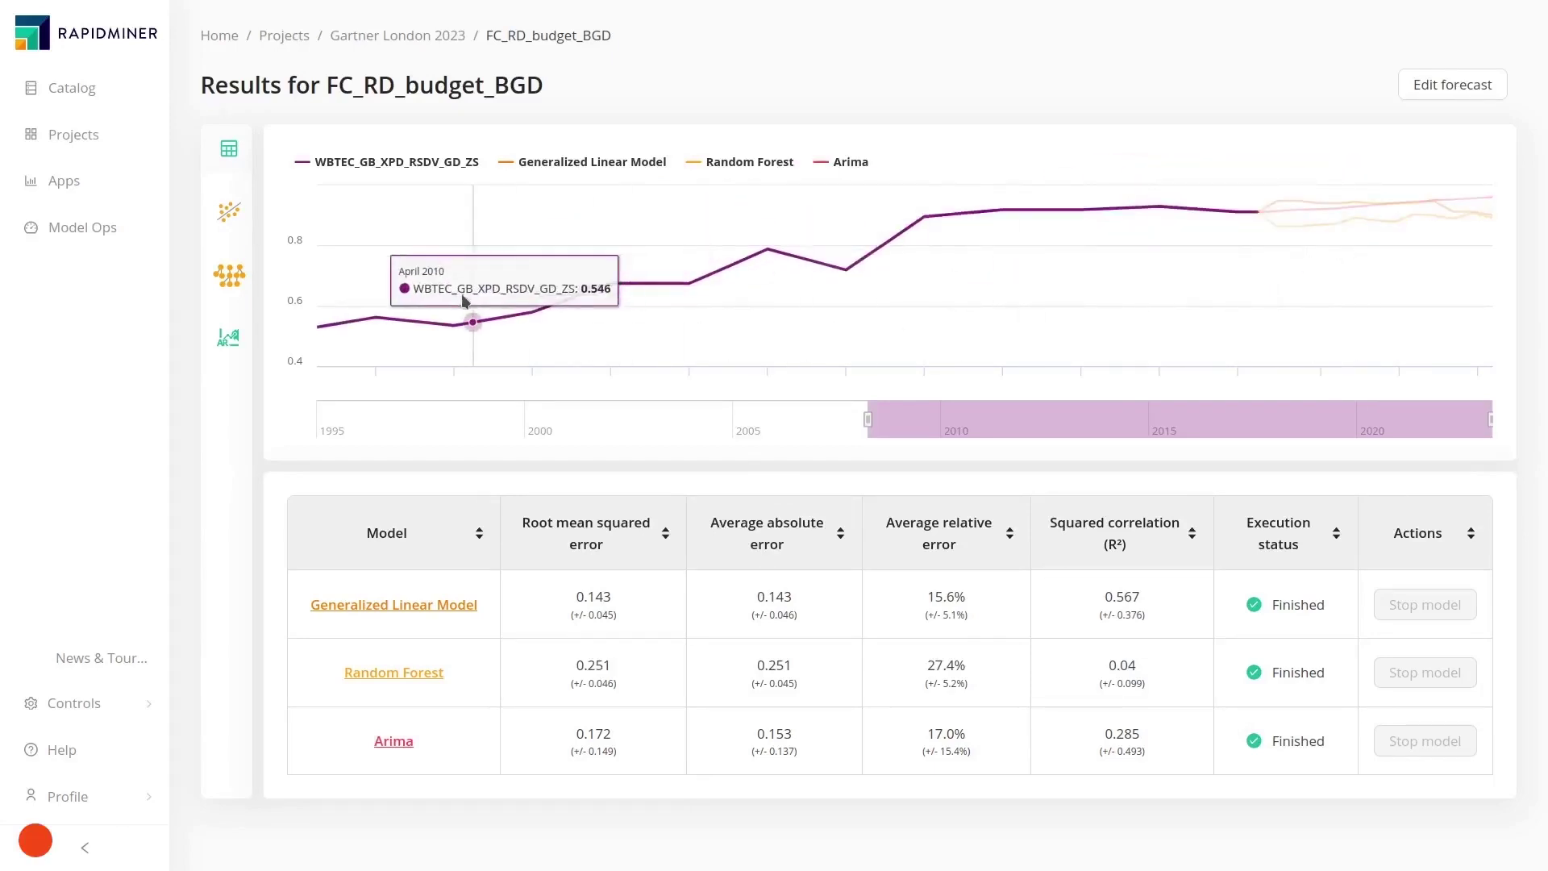
# Open the Generalized Linear Model's forecast details and look through them.
pyautogui.click(229, 211)
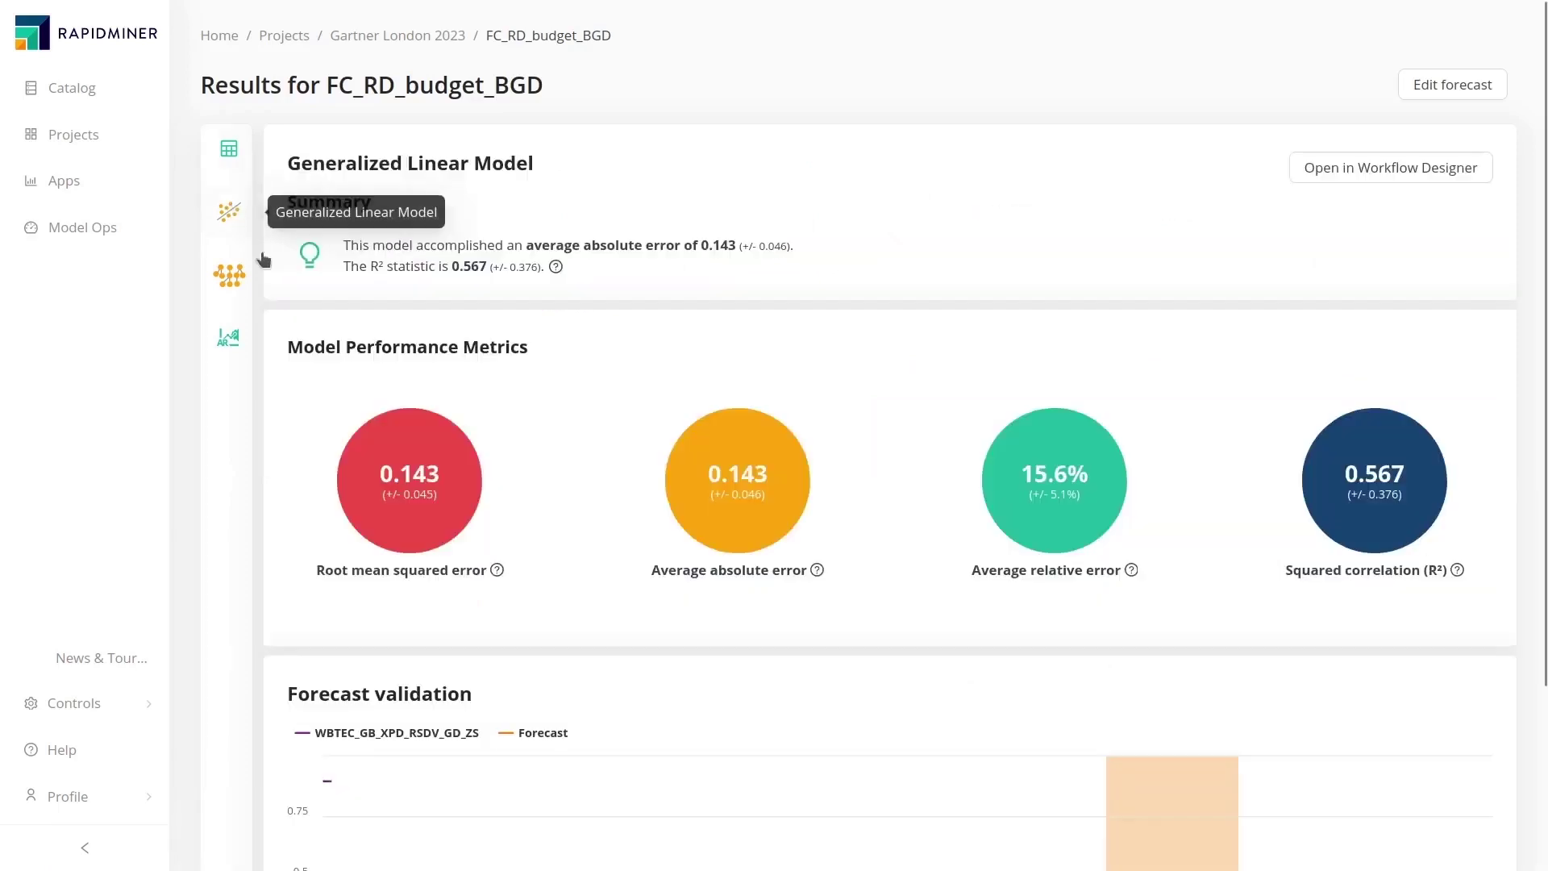
pyautogui.scroll(-2, 263, 443)
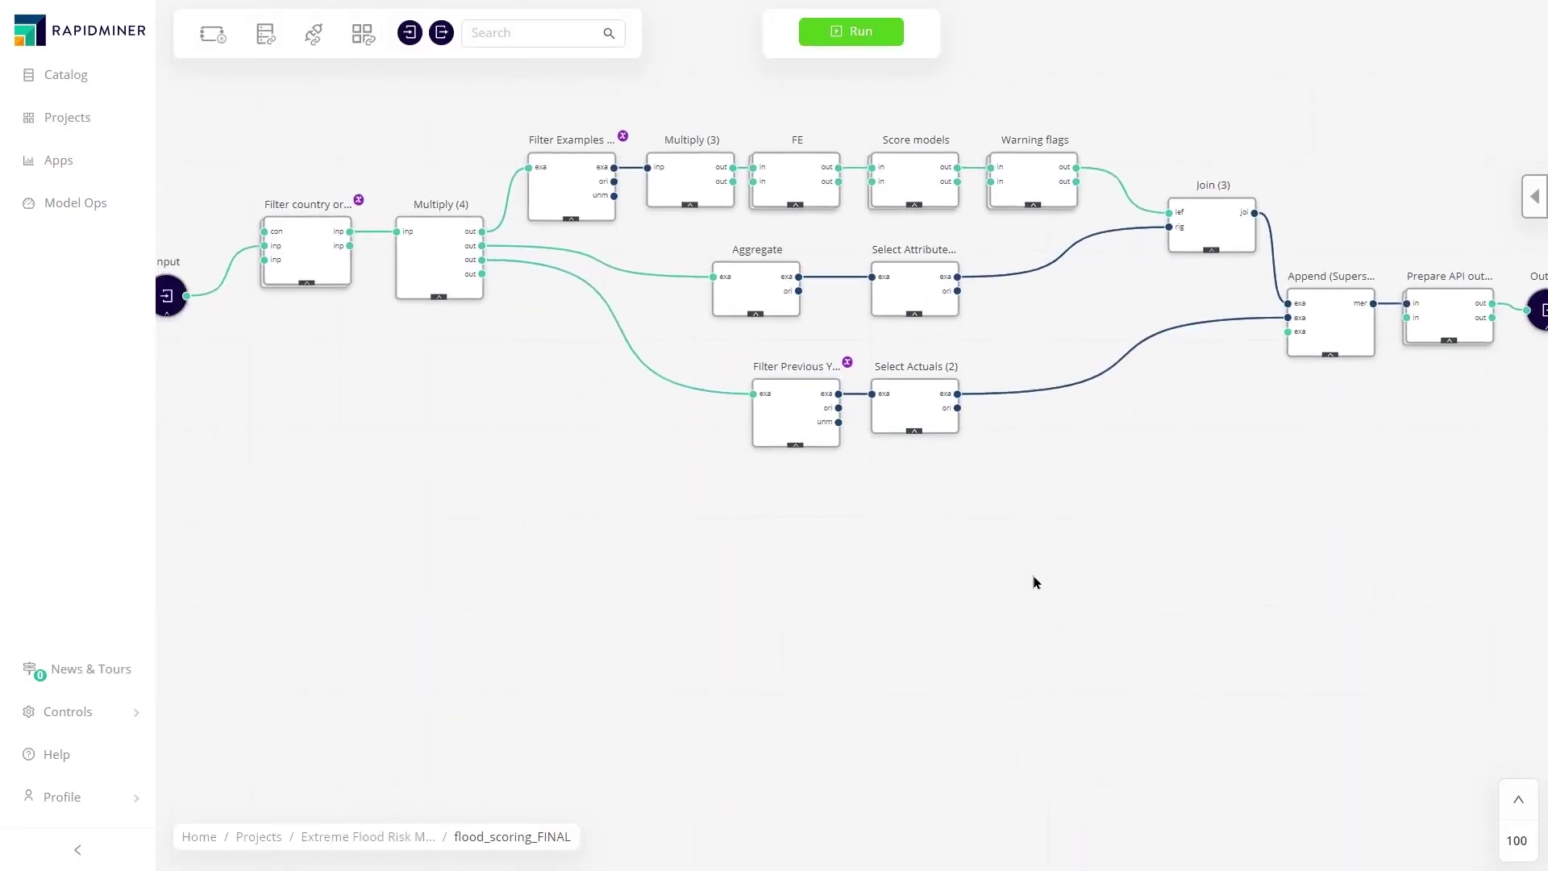
# Show the inner workflow of the Score models operator in flood_scoring_FINAL.
pyautogui.click(915, 203)
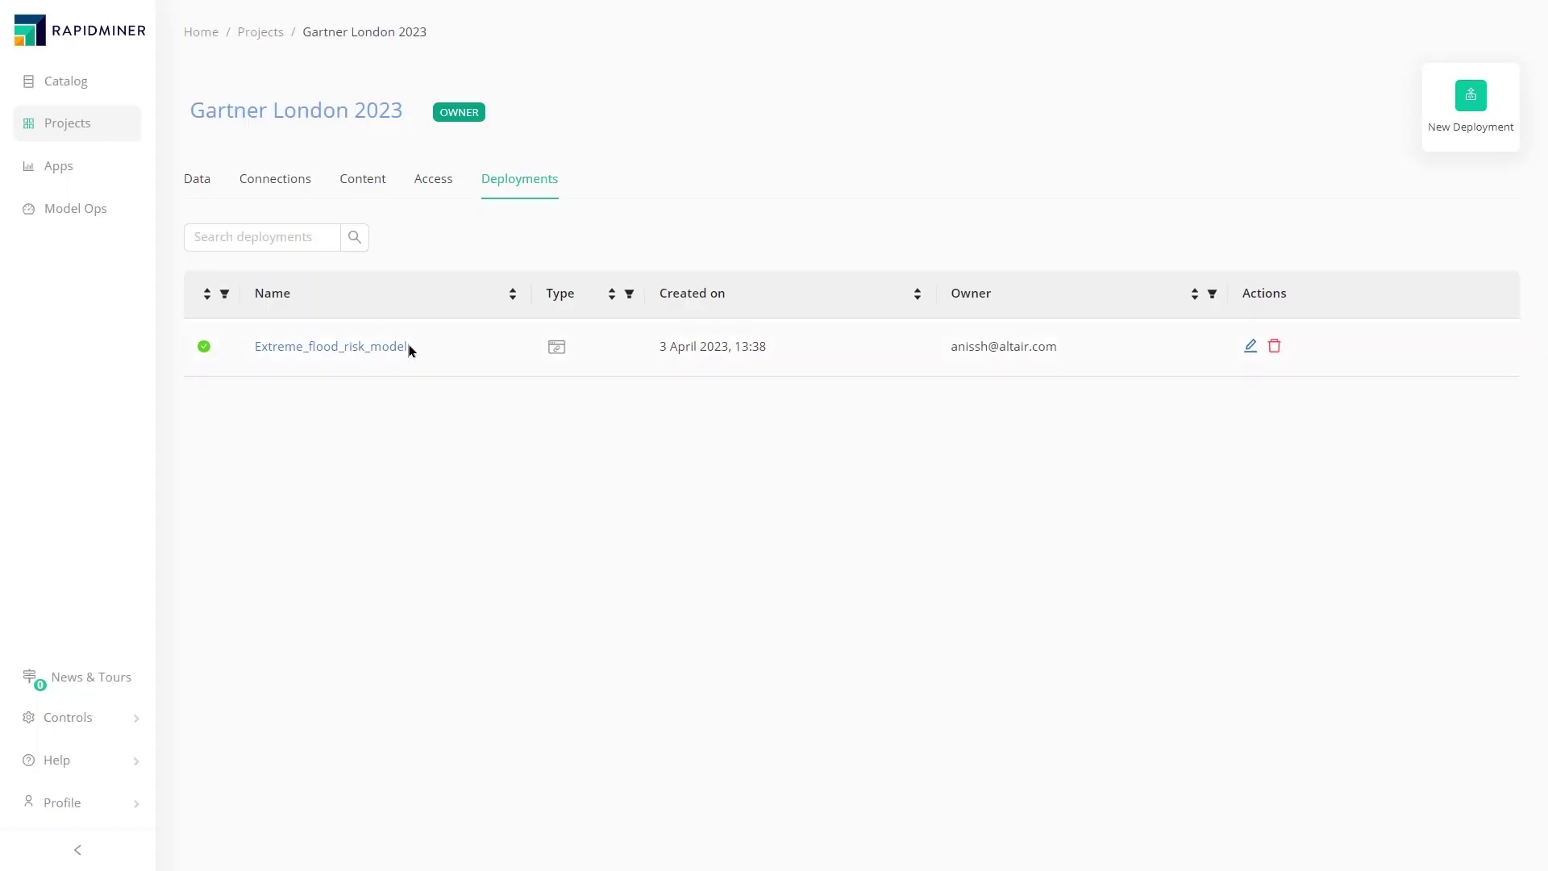
# Start a New Deployment in the project to see the available deployment types.
pyautogui.click(1472, 97)
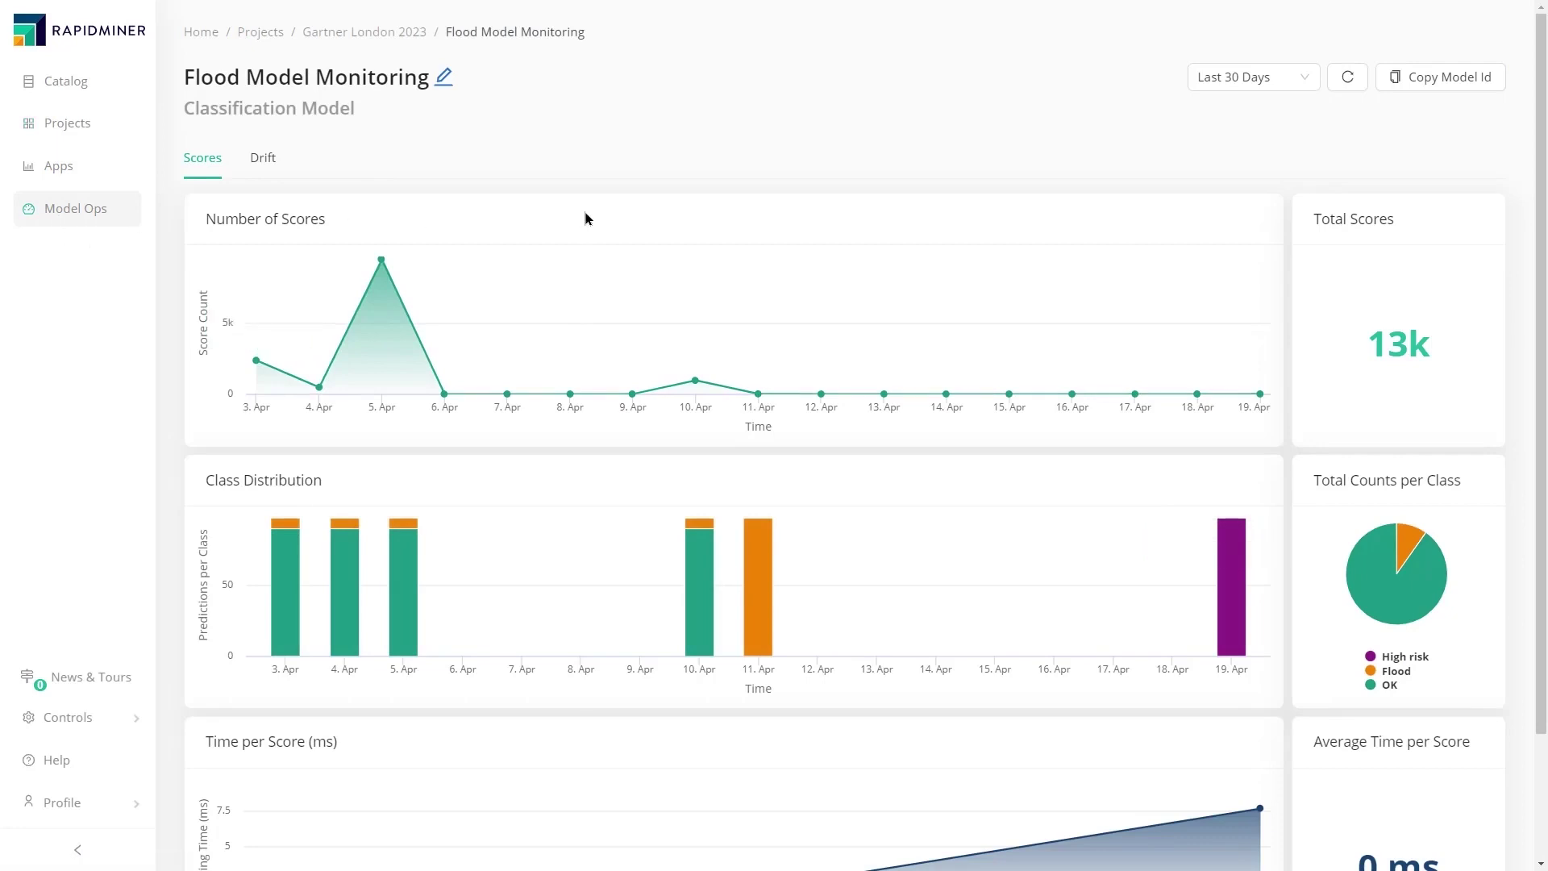
# Change the monitoring time range from 30 days to Last 90 Days and review the Scores charts.
pyautogui.scroll(-2, 587, 218)
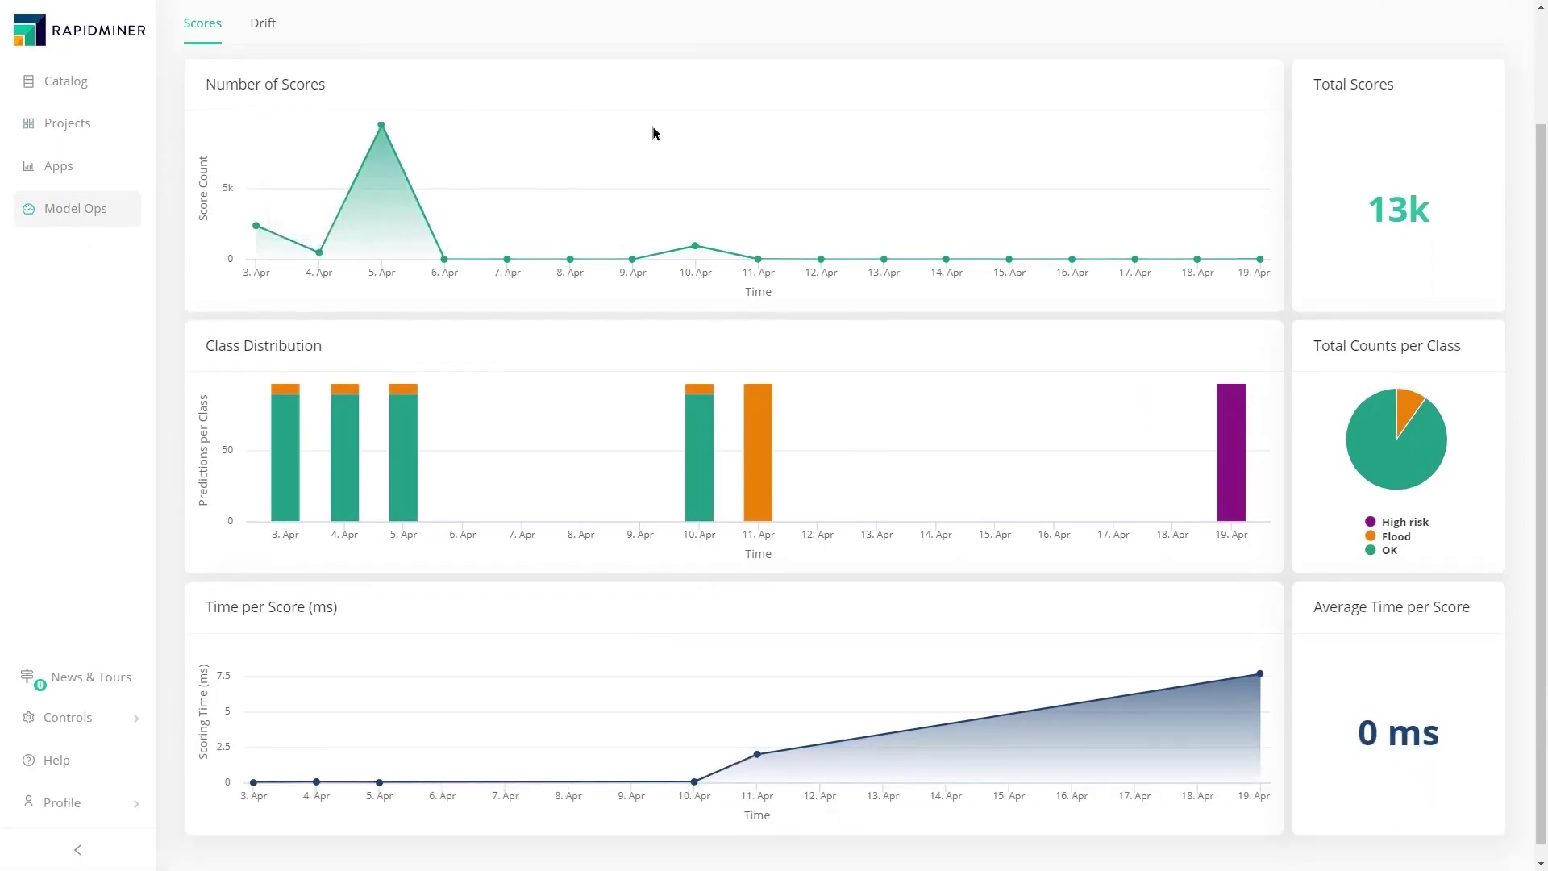
pyautogui.scroll(2, 659, 137)
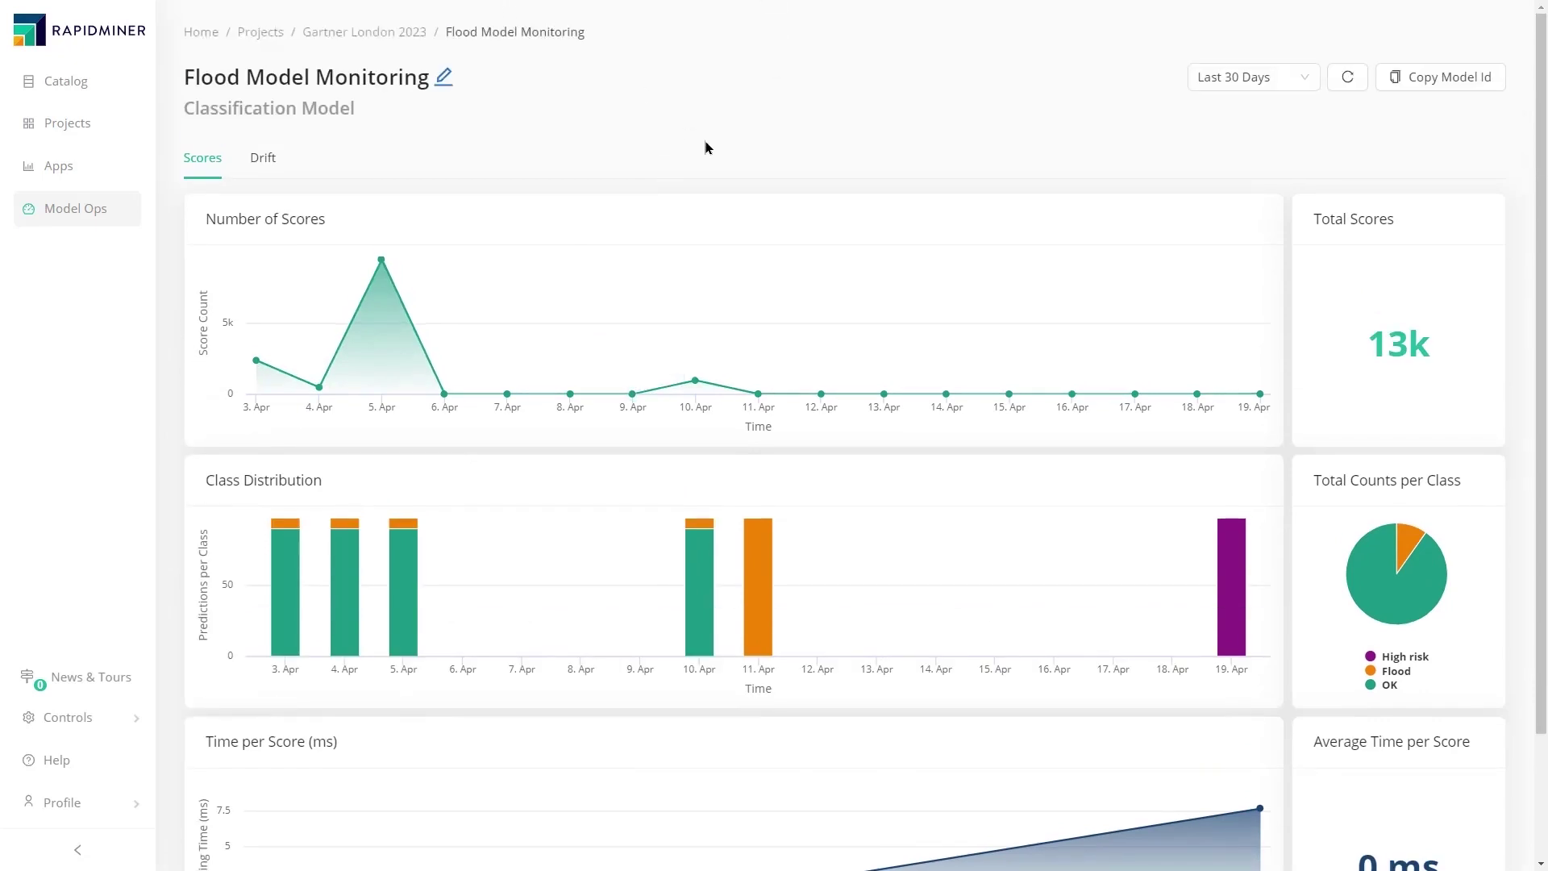
pyautogui.scroll(-2, 381, 219)
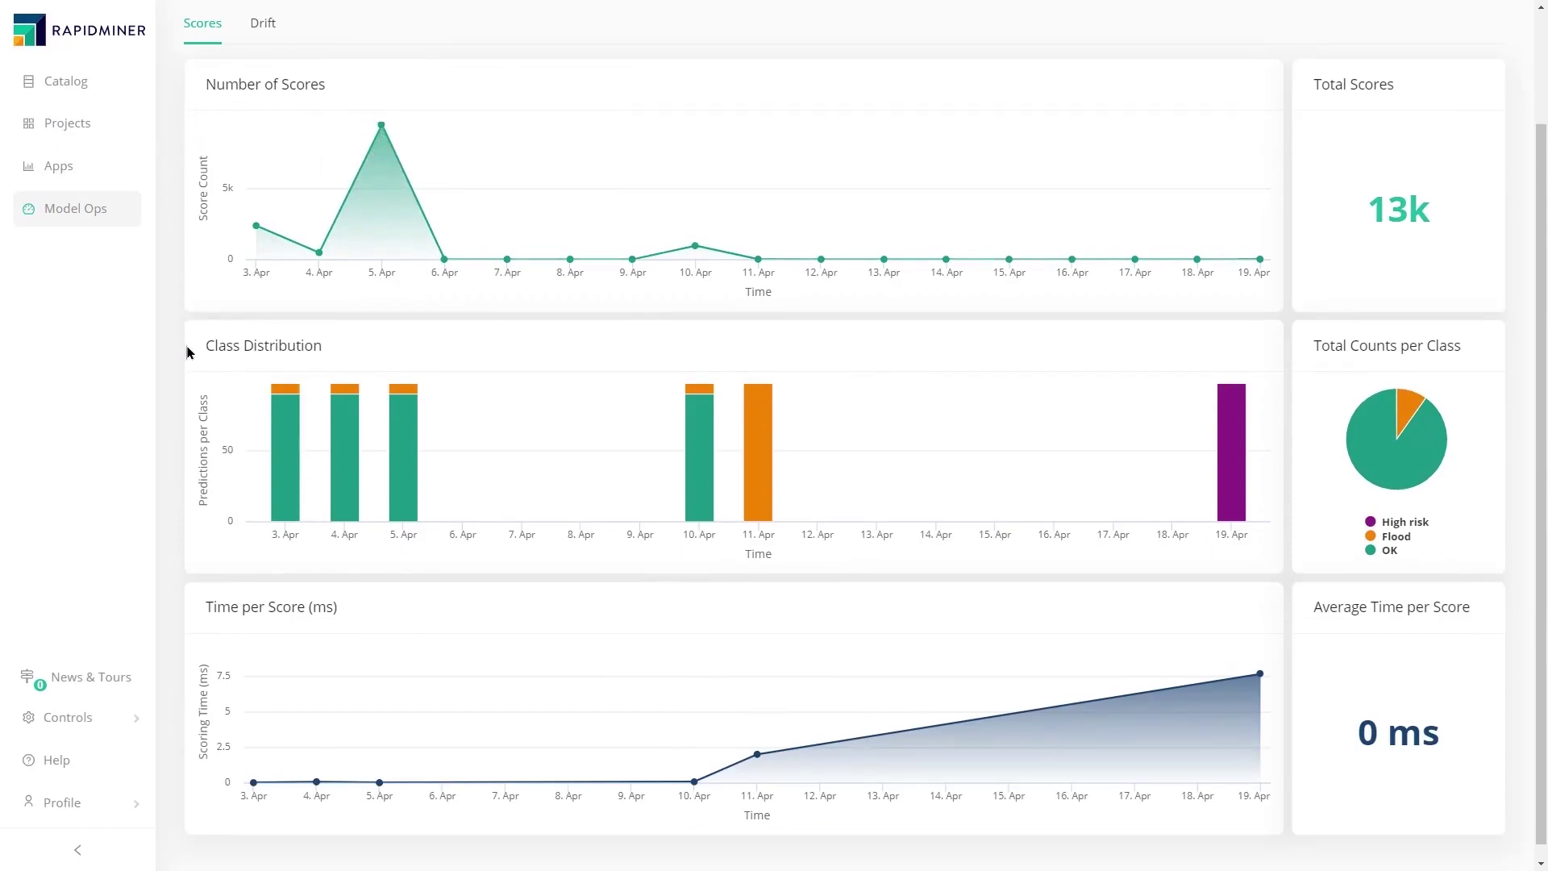
pyautogui.scroll(-1, 188, 351)
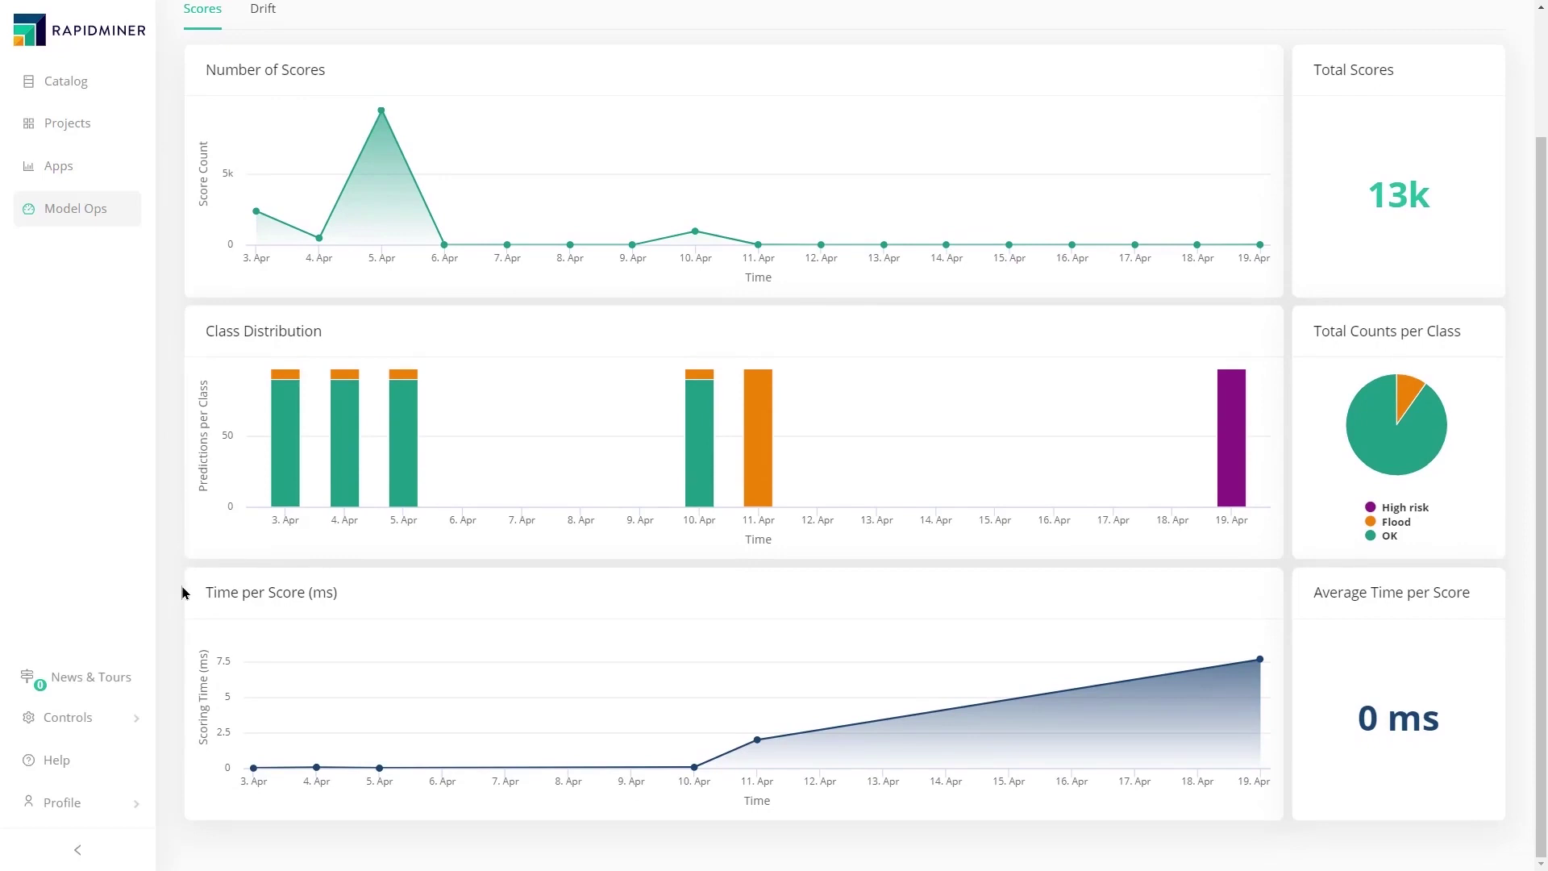
pyautogui.scroll(2, 181, 584)
pyautogui.click(1306, 78)
pyautogui.click(1269, 282)
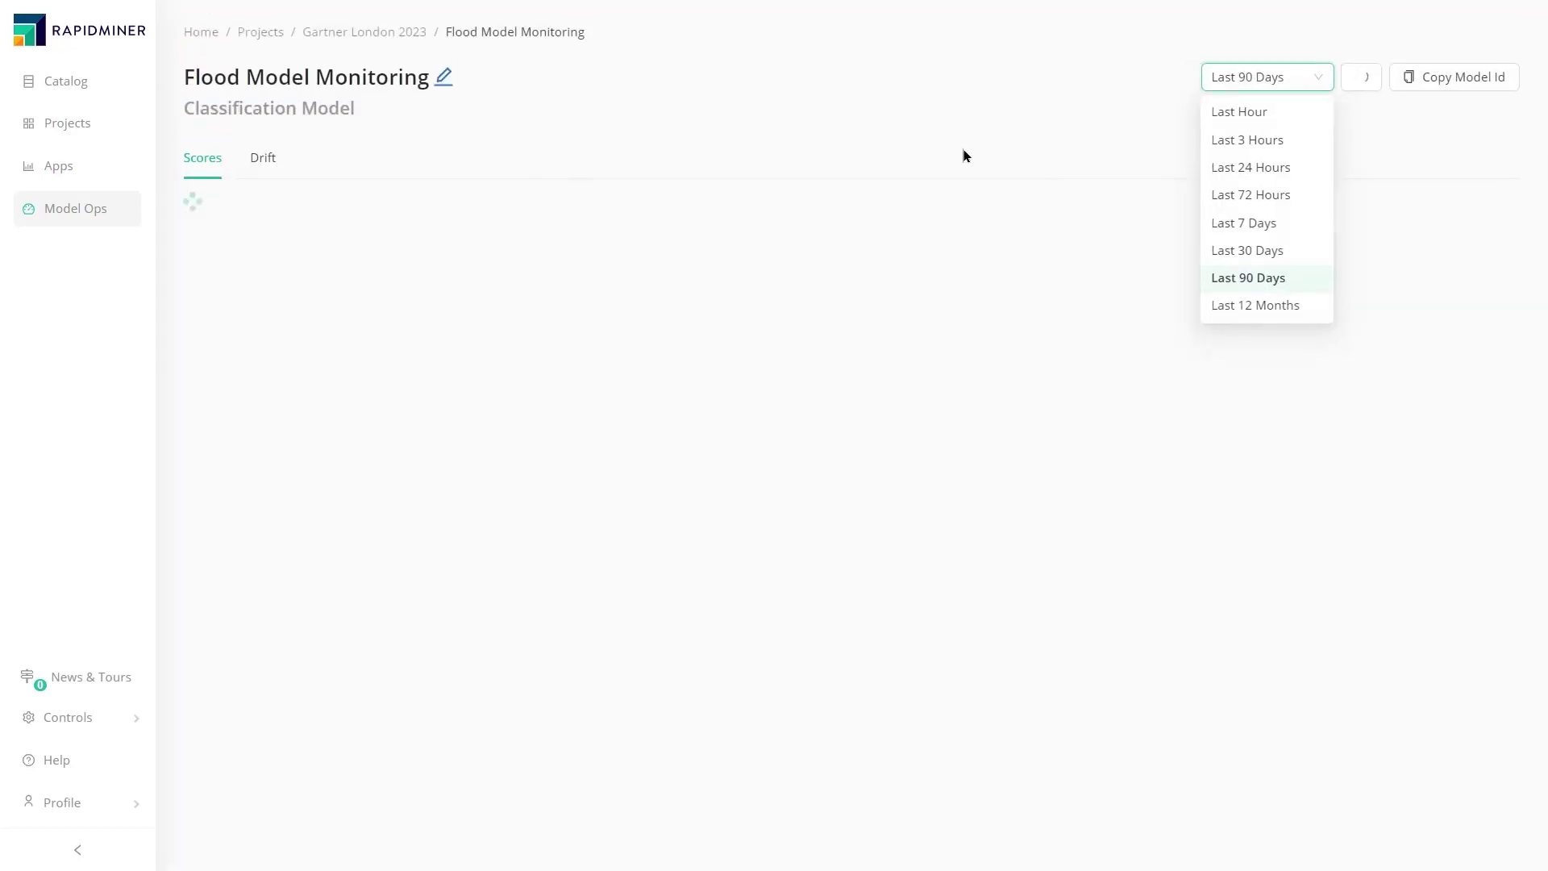
pyautogui.scroll(-2, 926, 138)
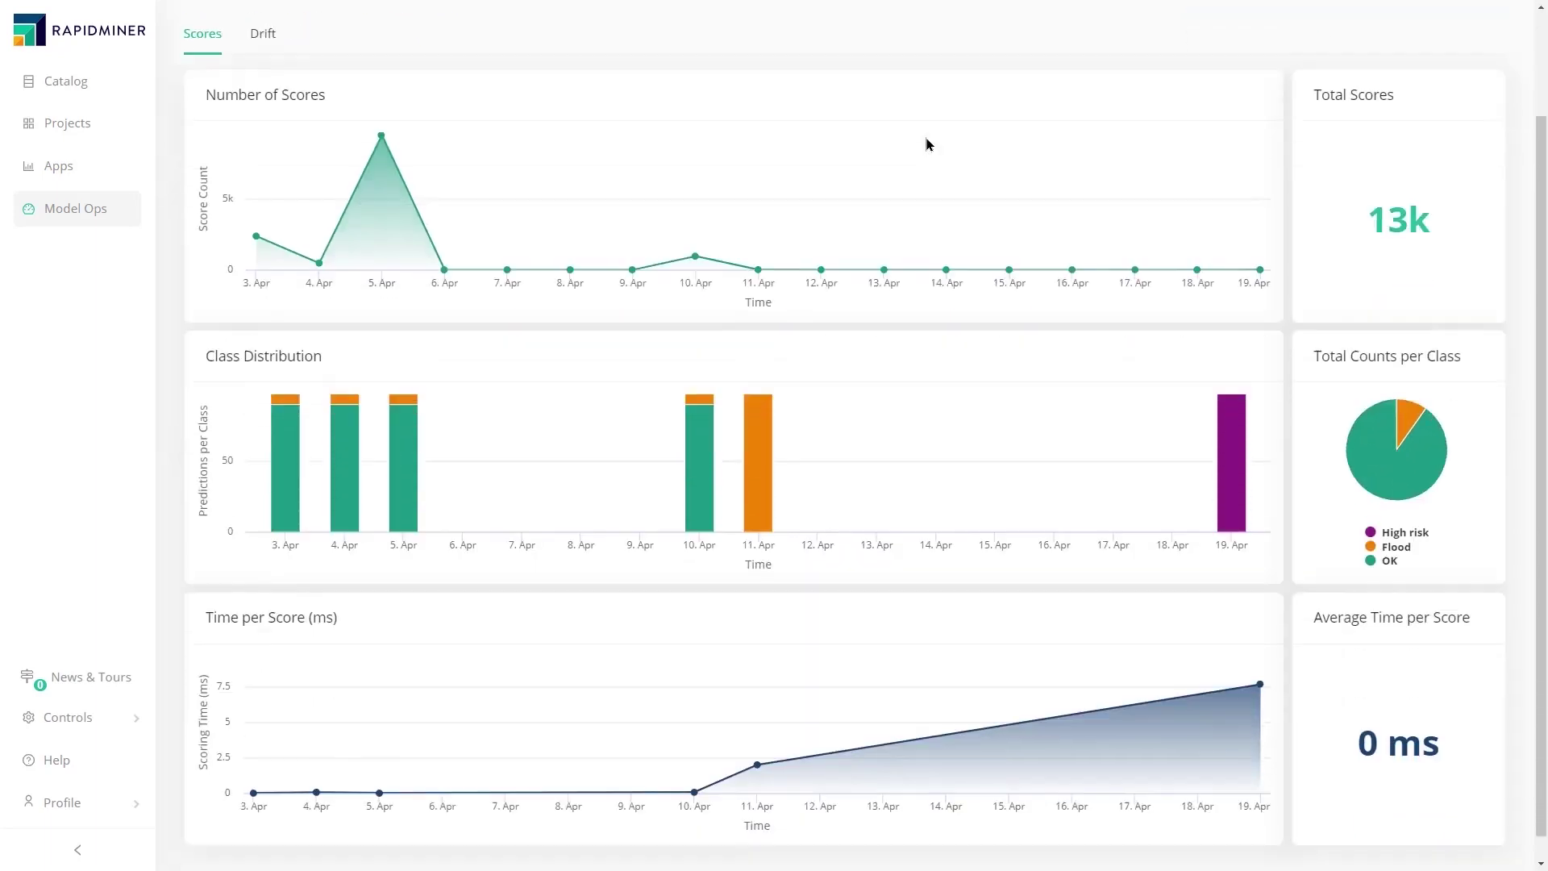
pyautogui.scroll(2, 926, 138)
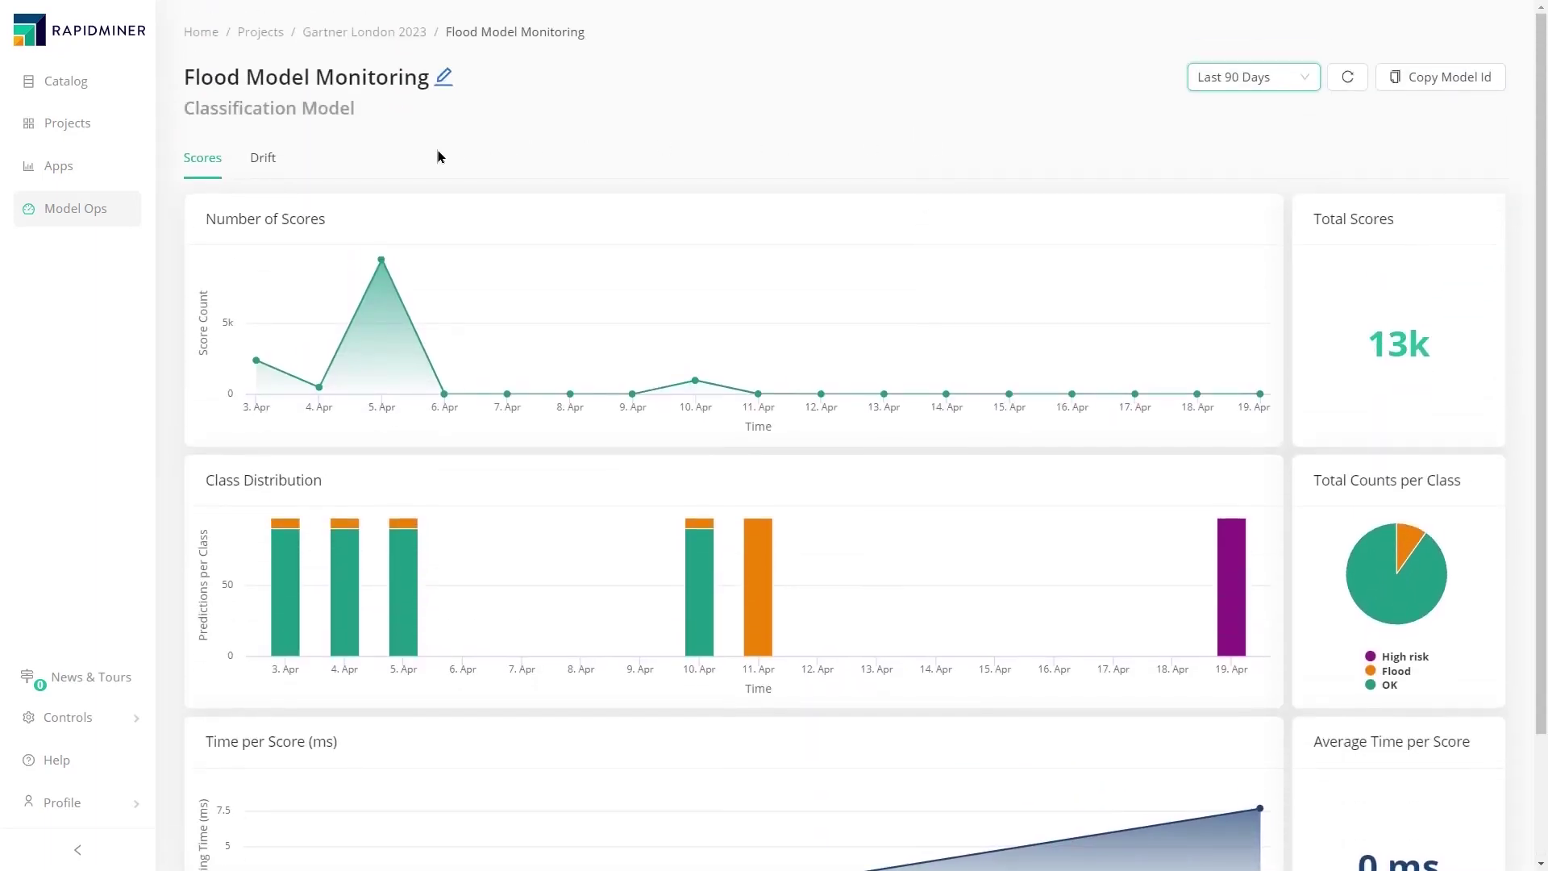
pyautogui.scroll(-2, 407, 156)
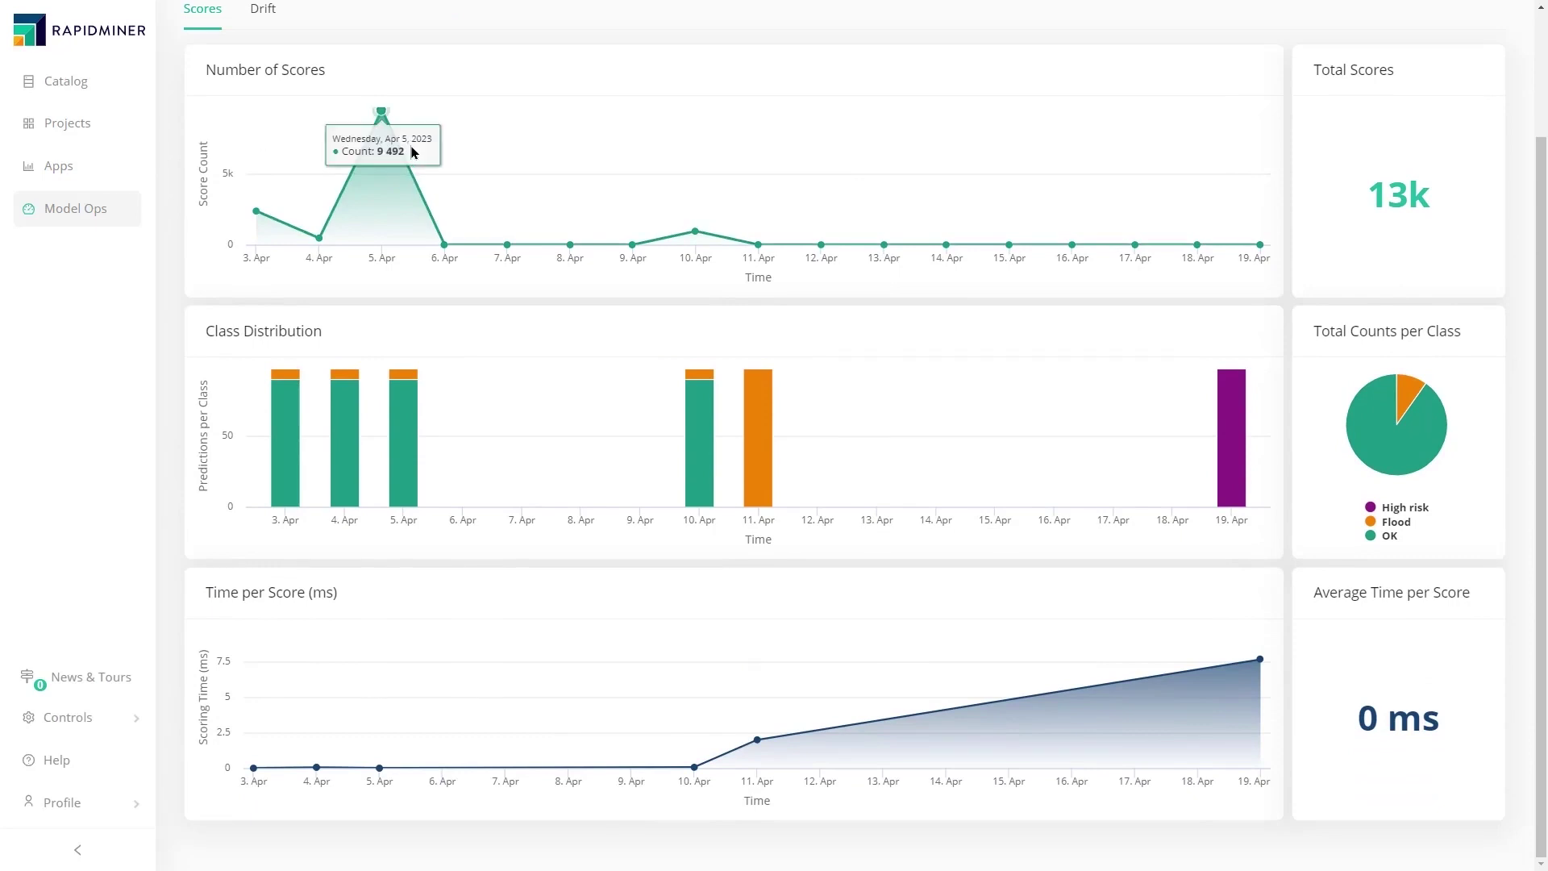
pyautogui.scroll(2, 407, 155)
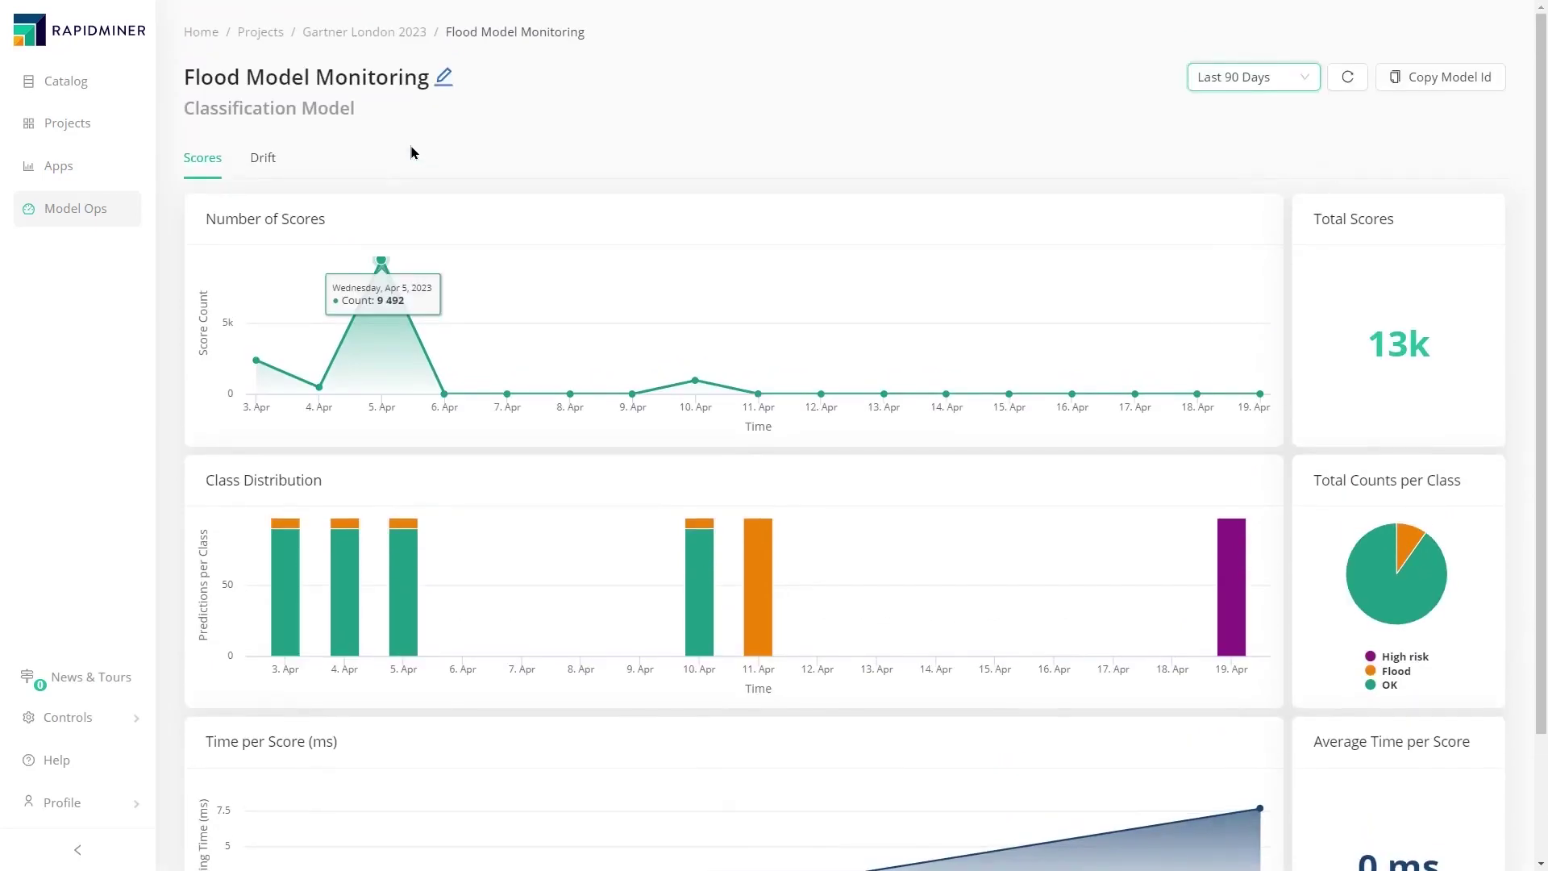
# On the Drift tab, compare scoring and training distributions for UNE_EN_LKRV_SWAP_mean (8% drift).
pyautogui.click(262, 159)
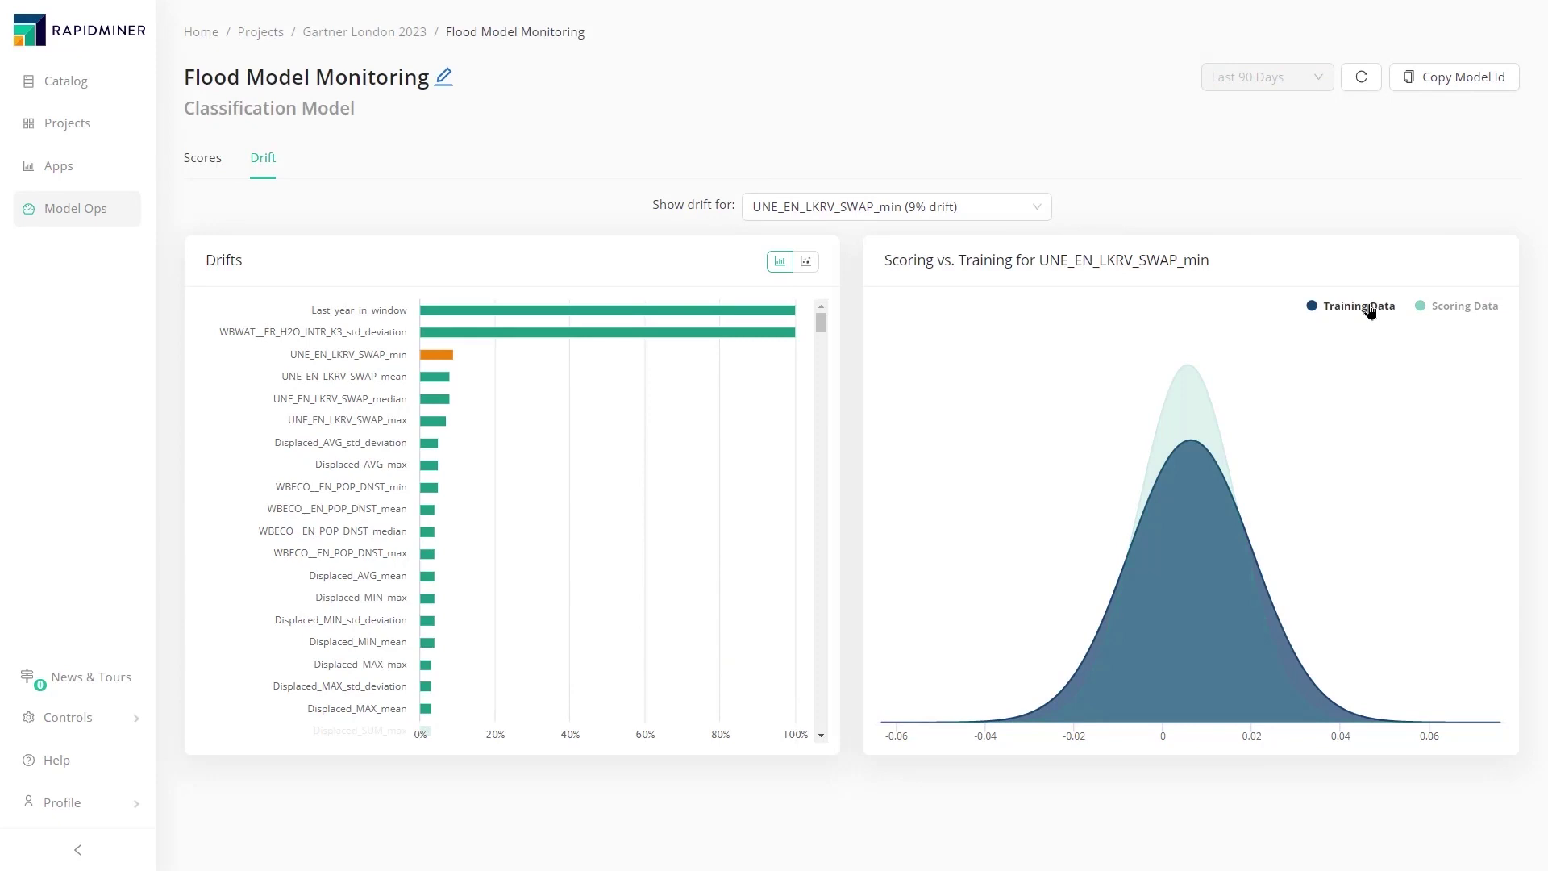
pyautogui.click(443, 383)
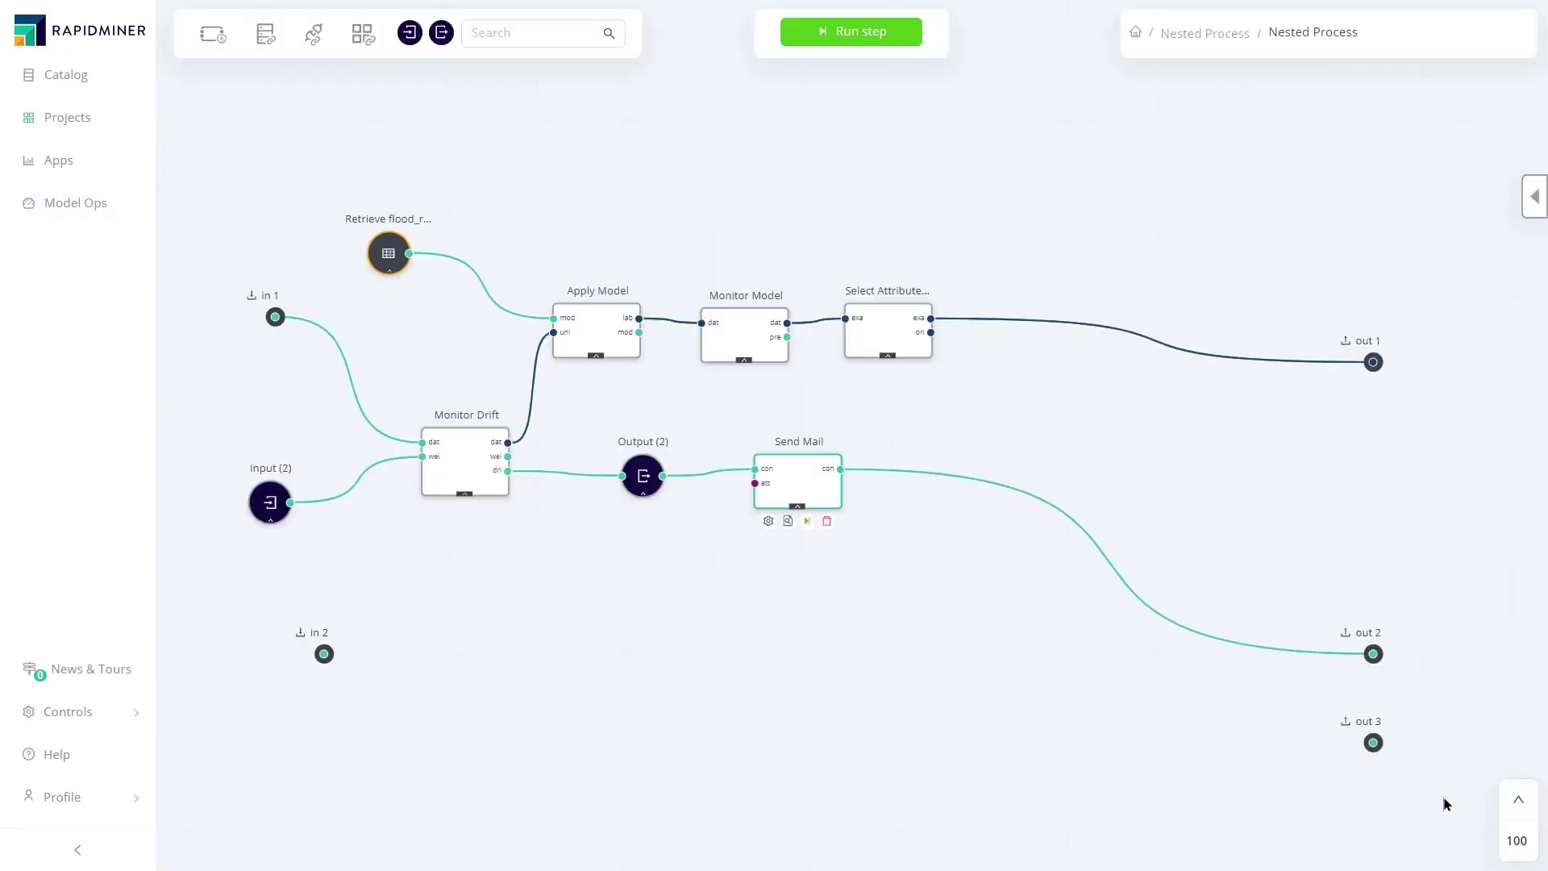
# Check the Send Mail operator's settings, then exit to the parent flood risk model process.
pyautogui.moveTo(1068, 650); pyautogui.dragTo(1151, 471)
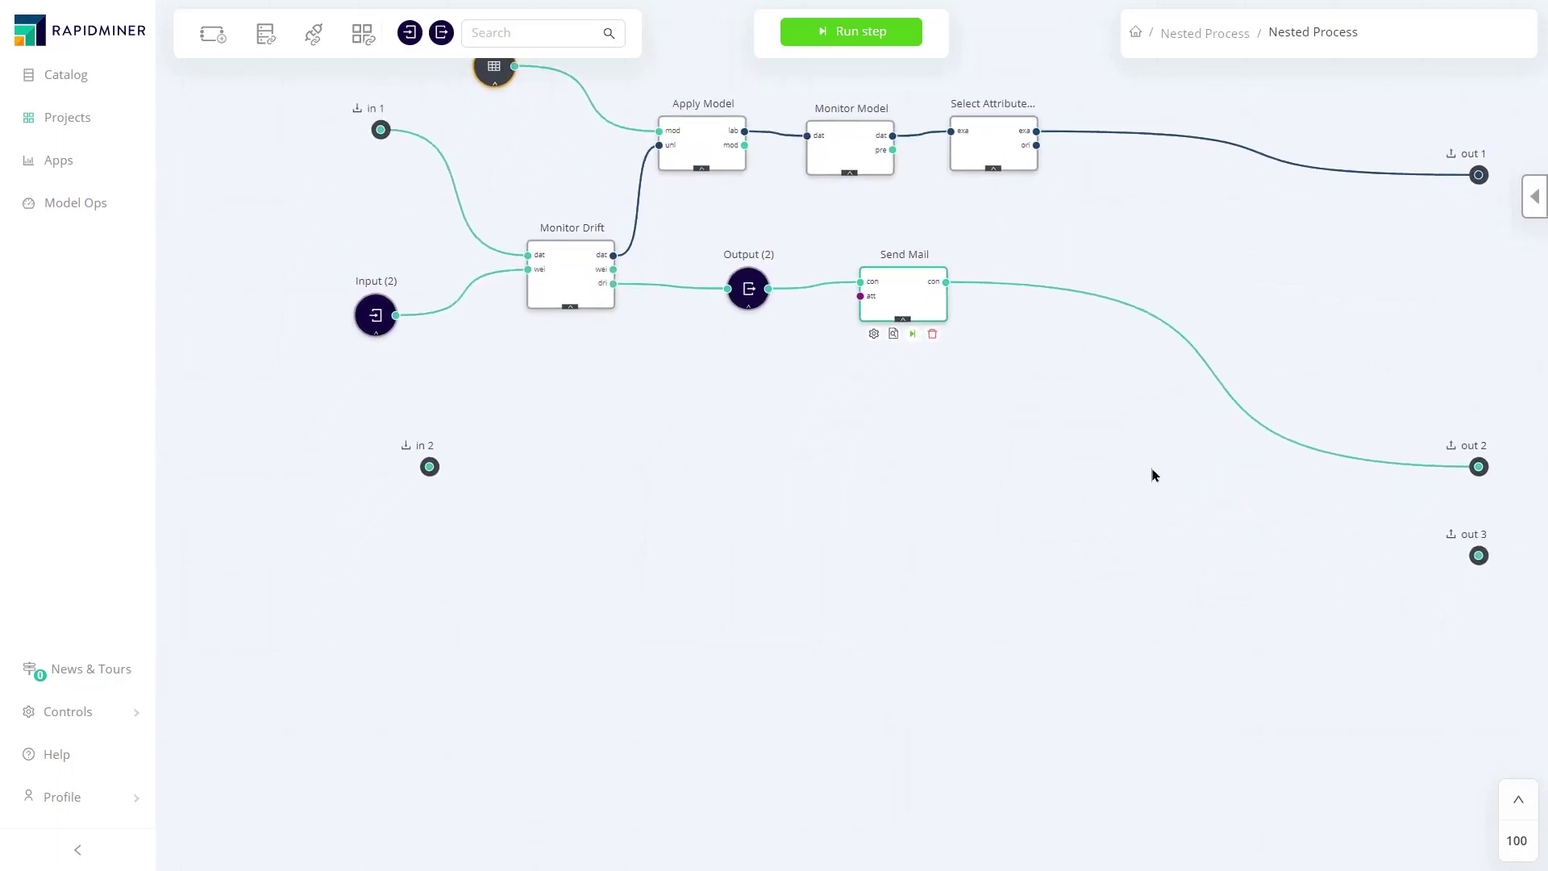
pyautogui.click(875, 335)
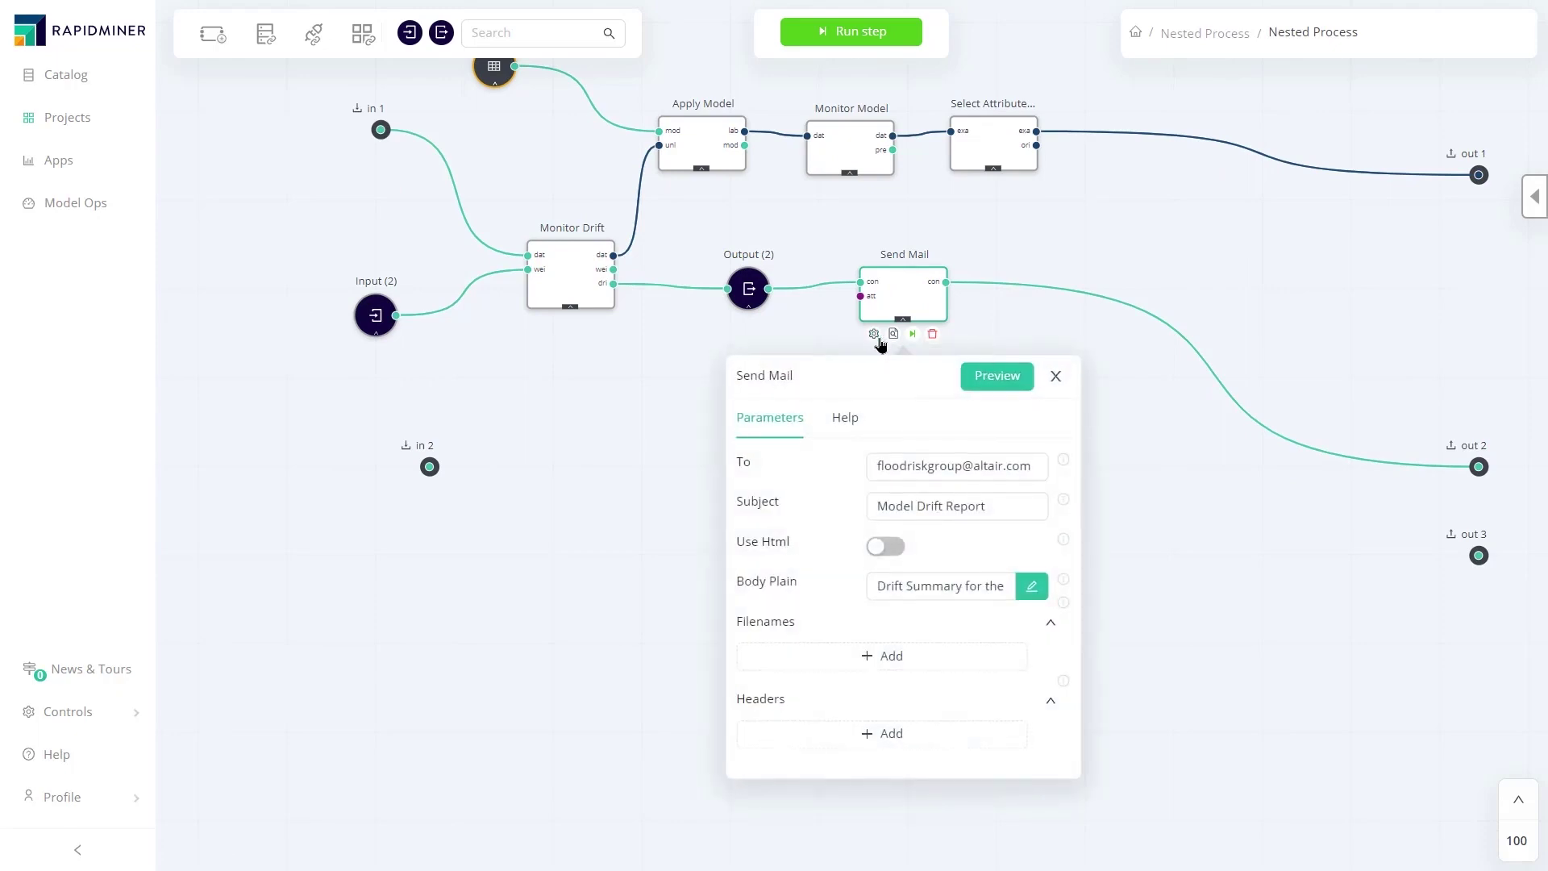
pyautogui.moveTo(1215, 600); pyautogui.dragTo(1093, 598)
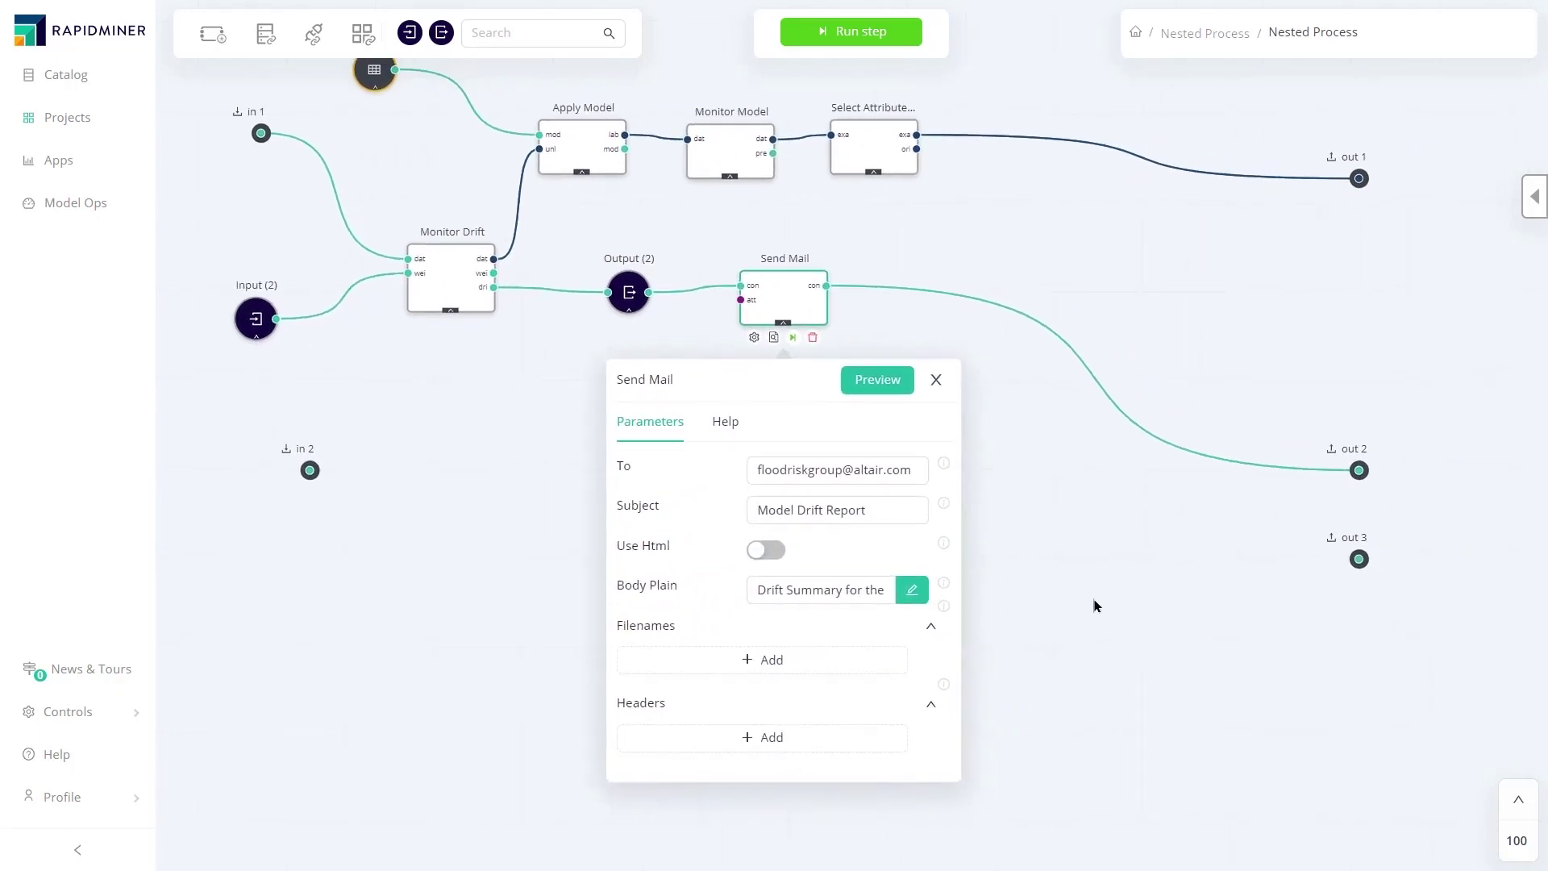
pyautogui.click(936, 380)
pyautogui.moveTo(986, 474); pyautogui.dragTo(1002, 556)
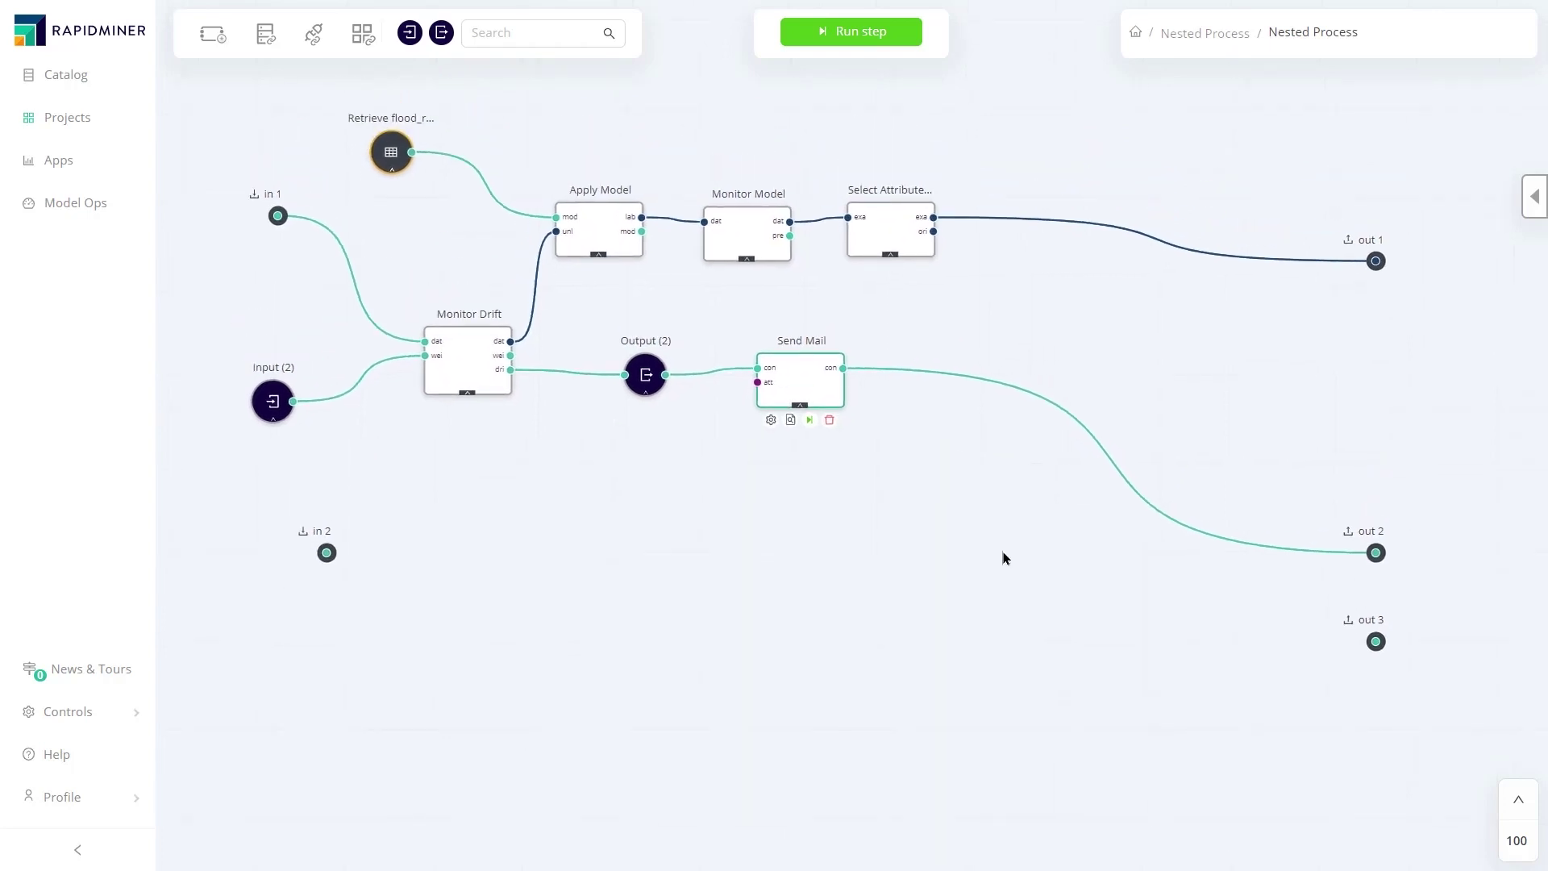
pyautogui.press('Escape')
pyautogui.moveTo(974, 431); pyautogui.dragTo(951, 462)
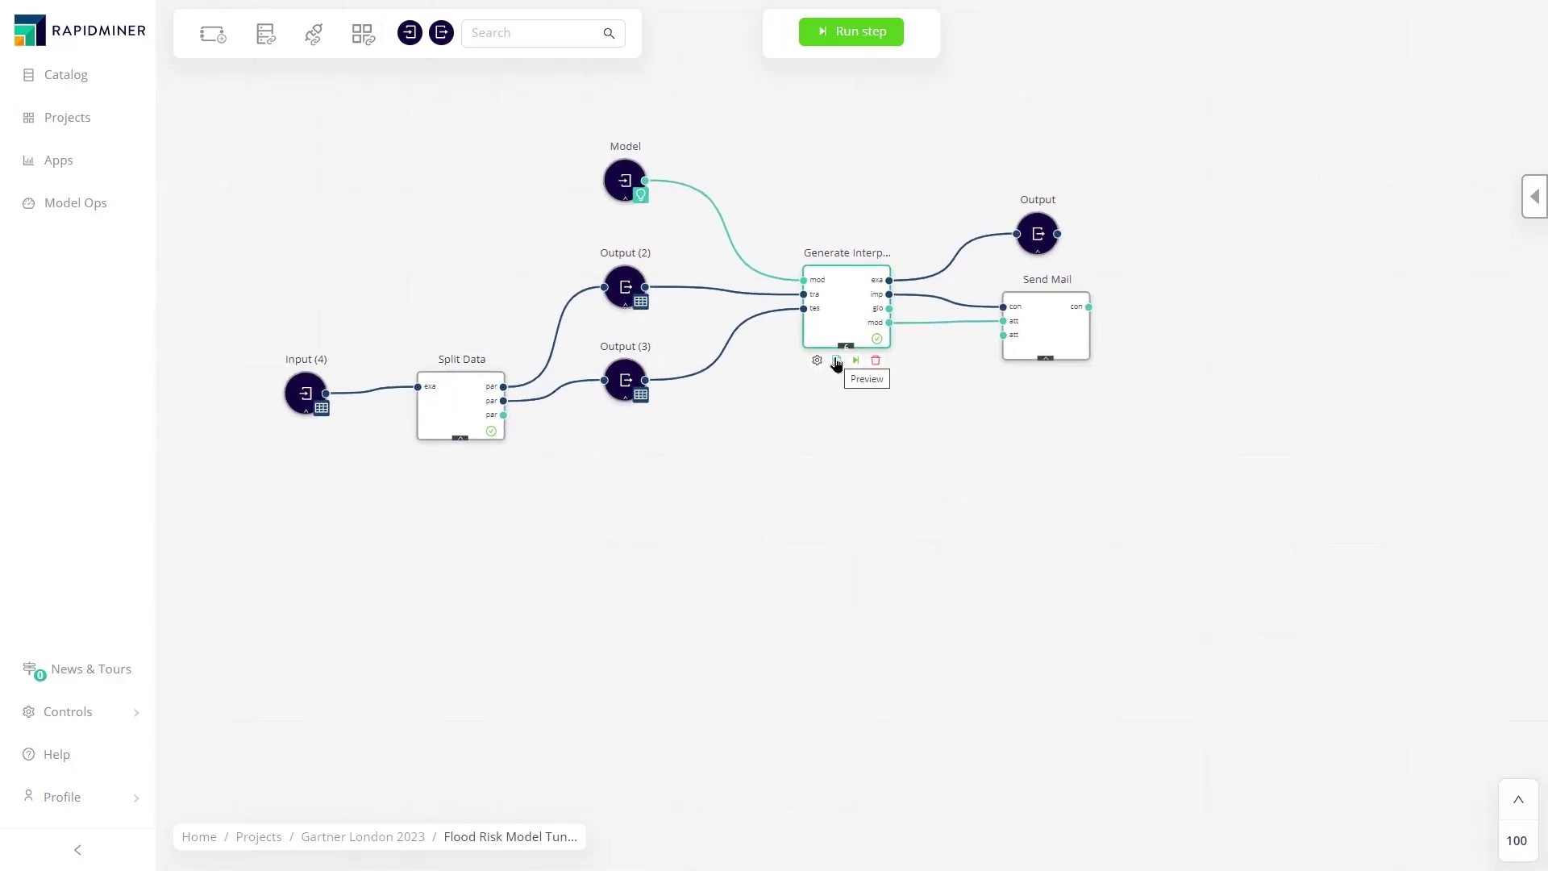
# Preview the Generate Interpretation operator's results, keeping the Explain Predictions algorithm.
pyautogui.moveTo(844, 313); pyautogui.dragTo(844, 260)
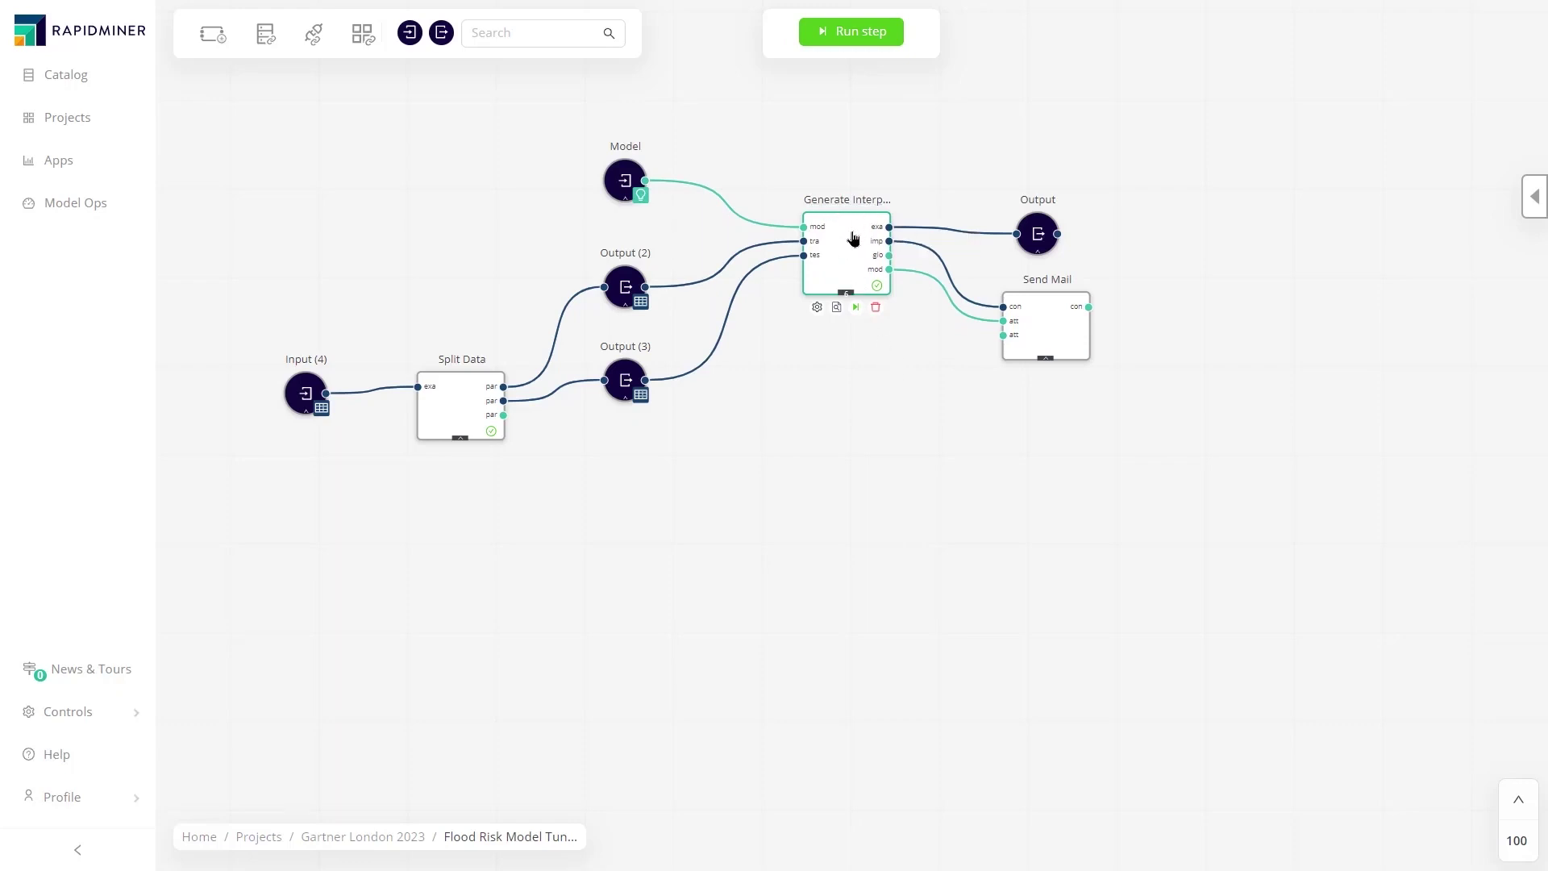
pyautogui.click(836, 308)
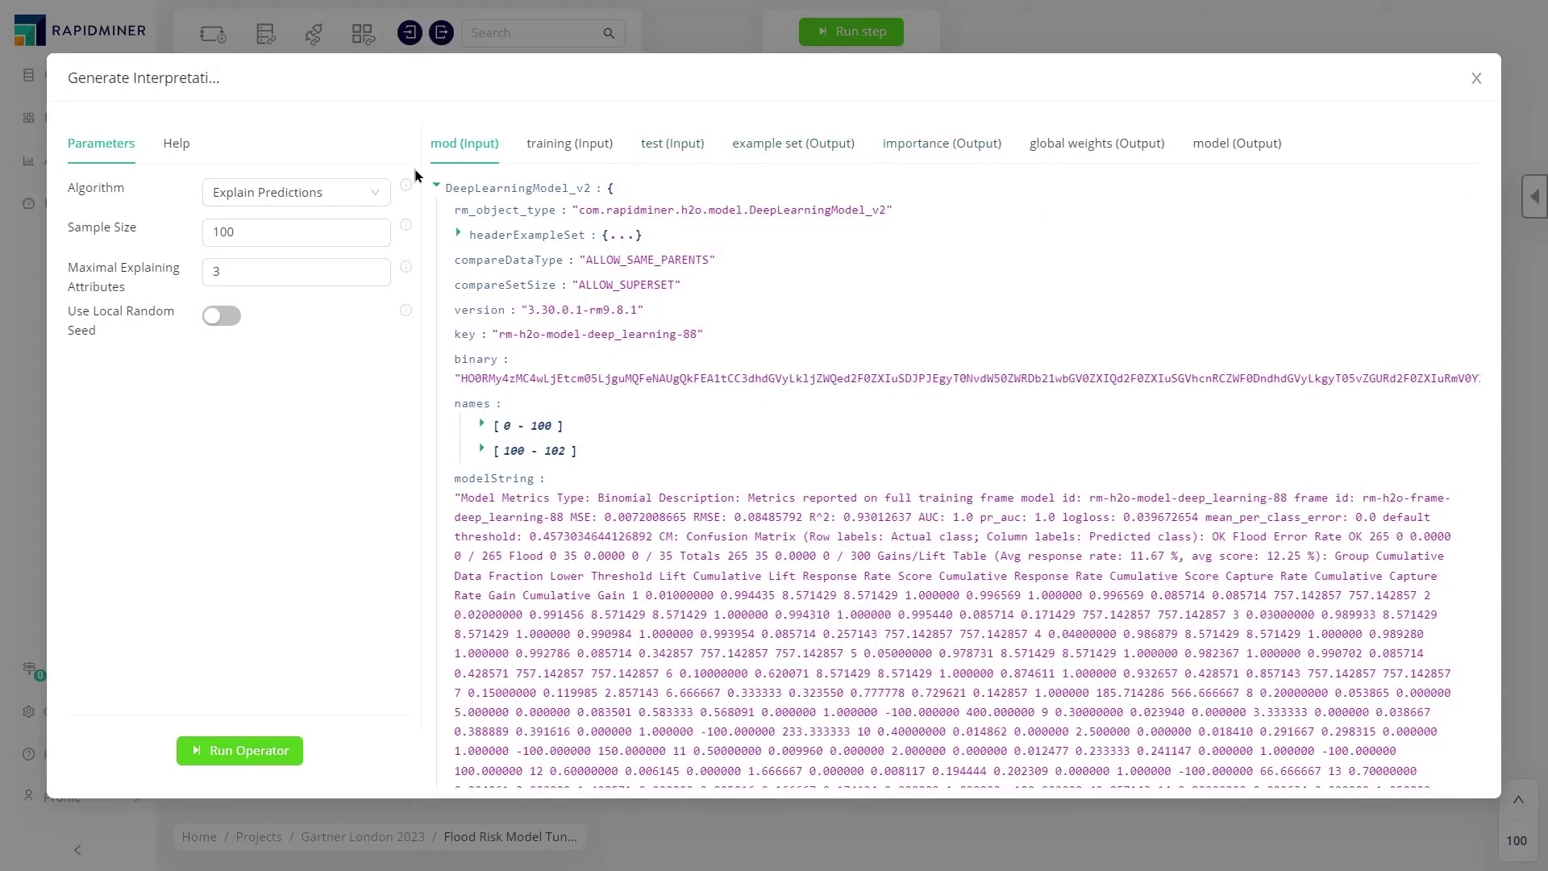
pyautogui.click(377, 193)
pyautogui.press('Escape')
# Inspect the importance (Output) table and the global weights (Output) feature chart.
pyautogui.click(887, 147)
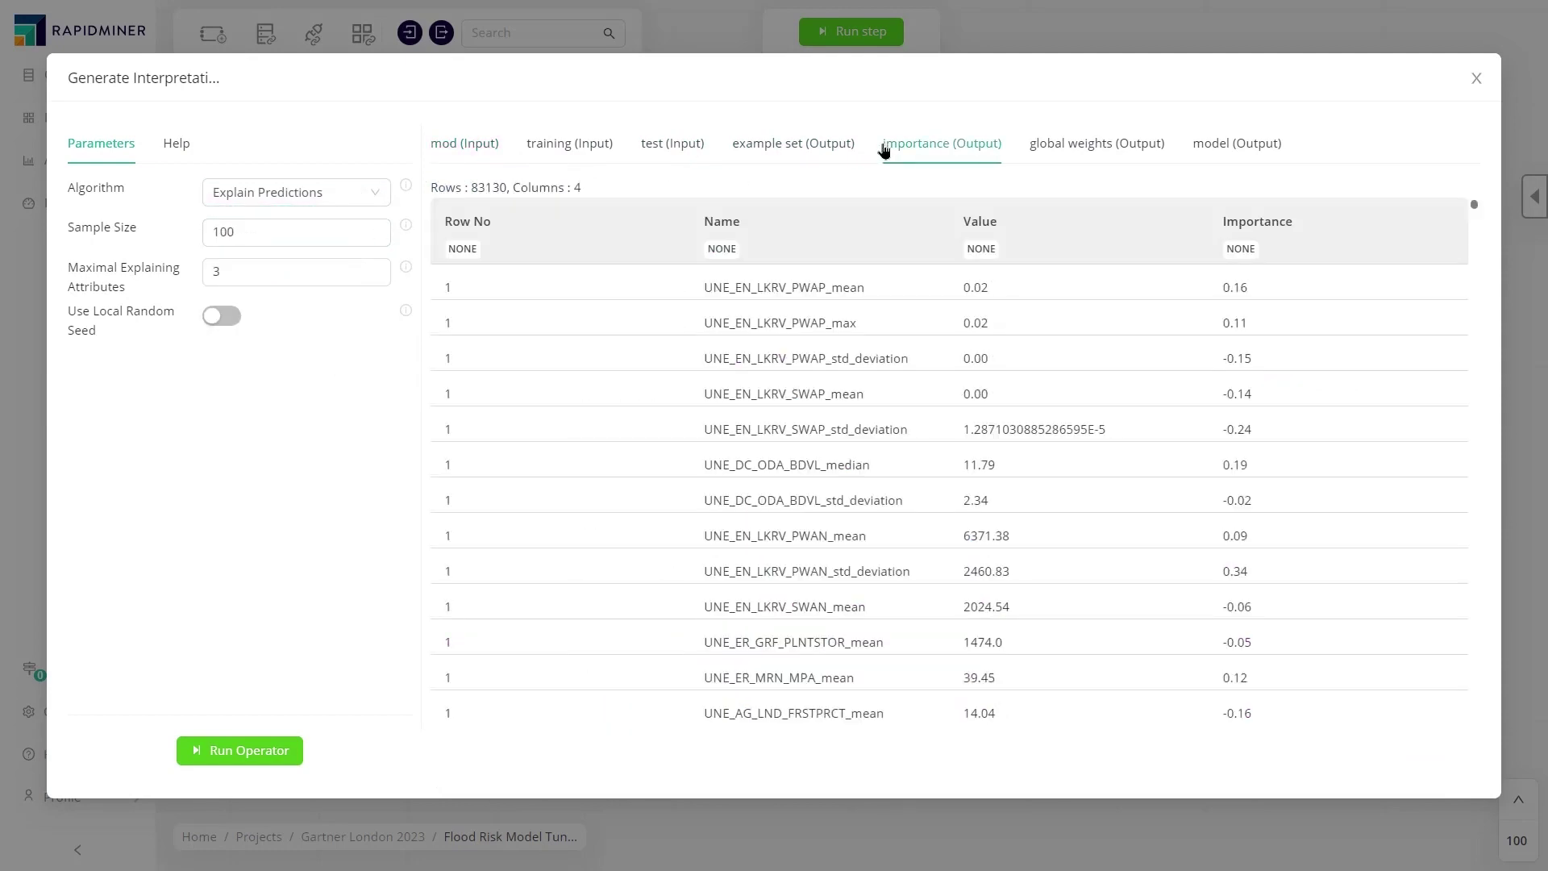
pyautogui.scroll(-3, 927, 314)
pyautogui.scroll(-3, 875, 321)
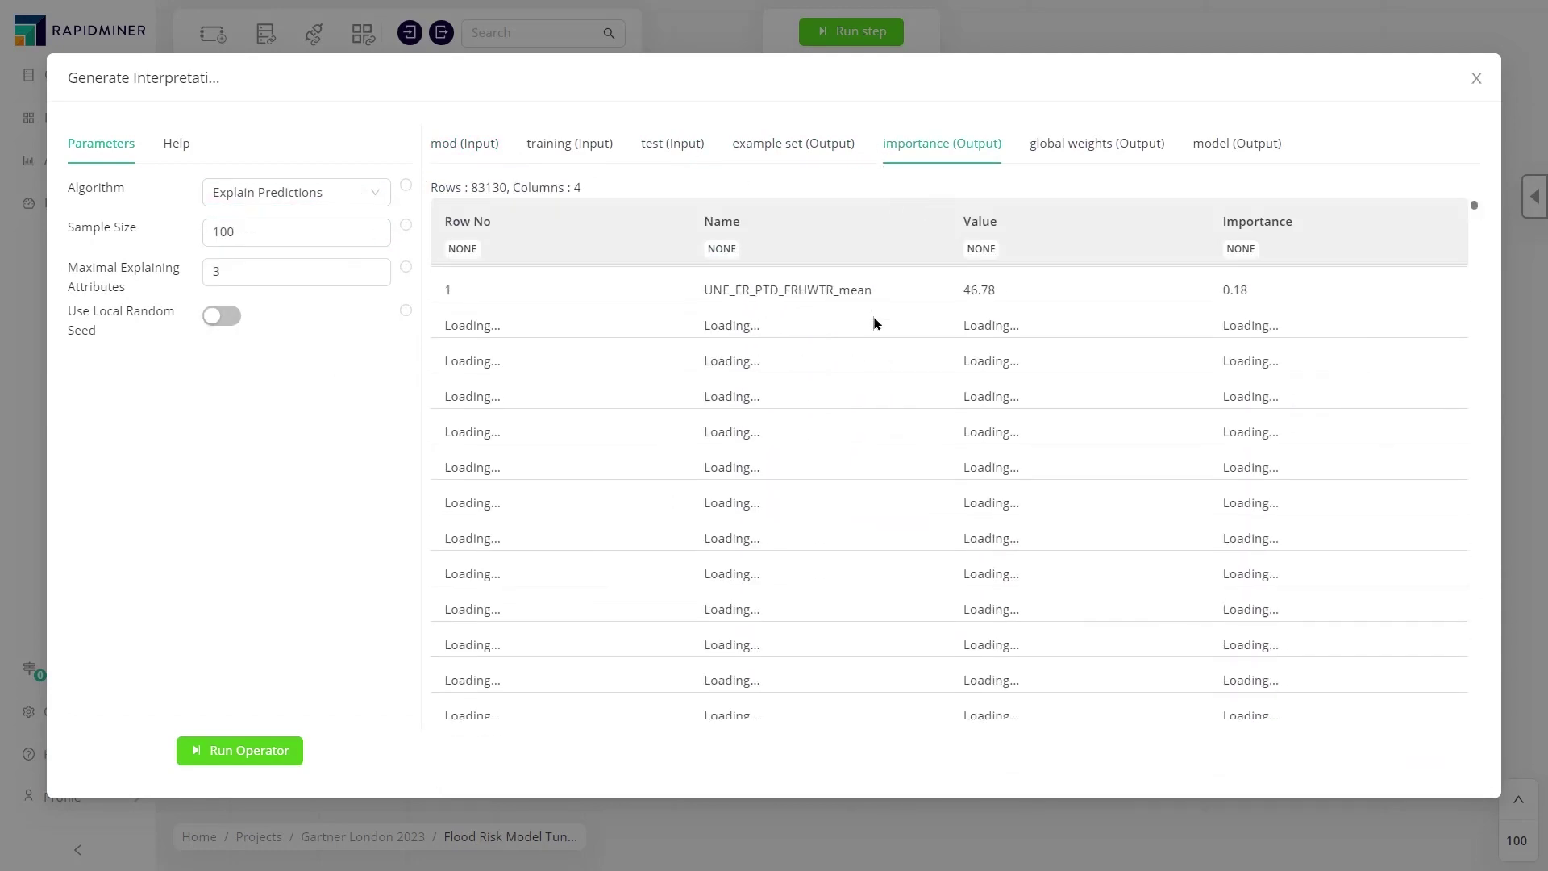
pyautogui.click(1053, 152)
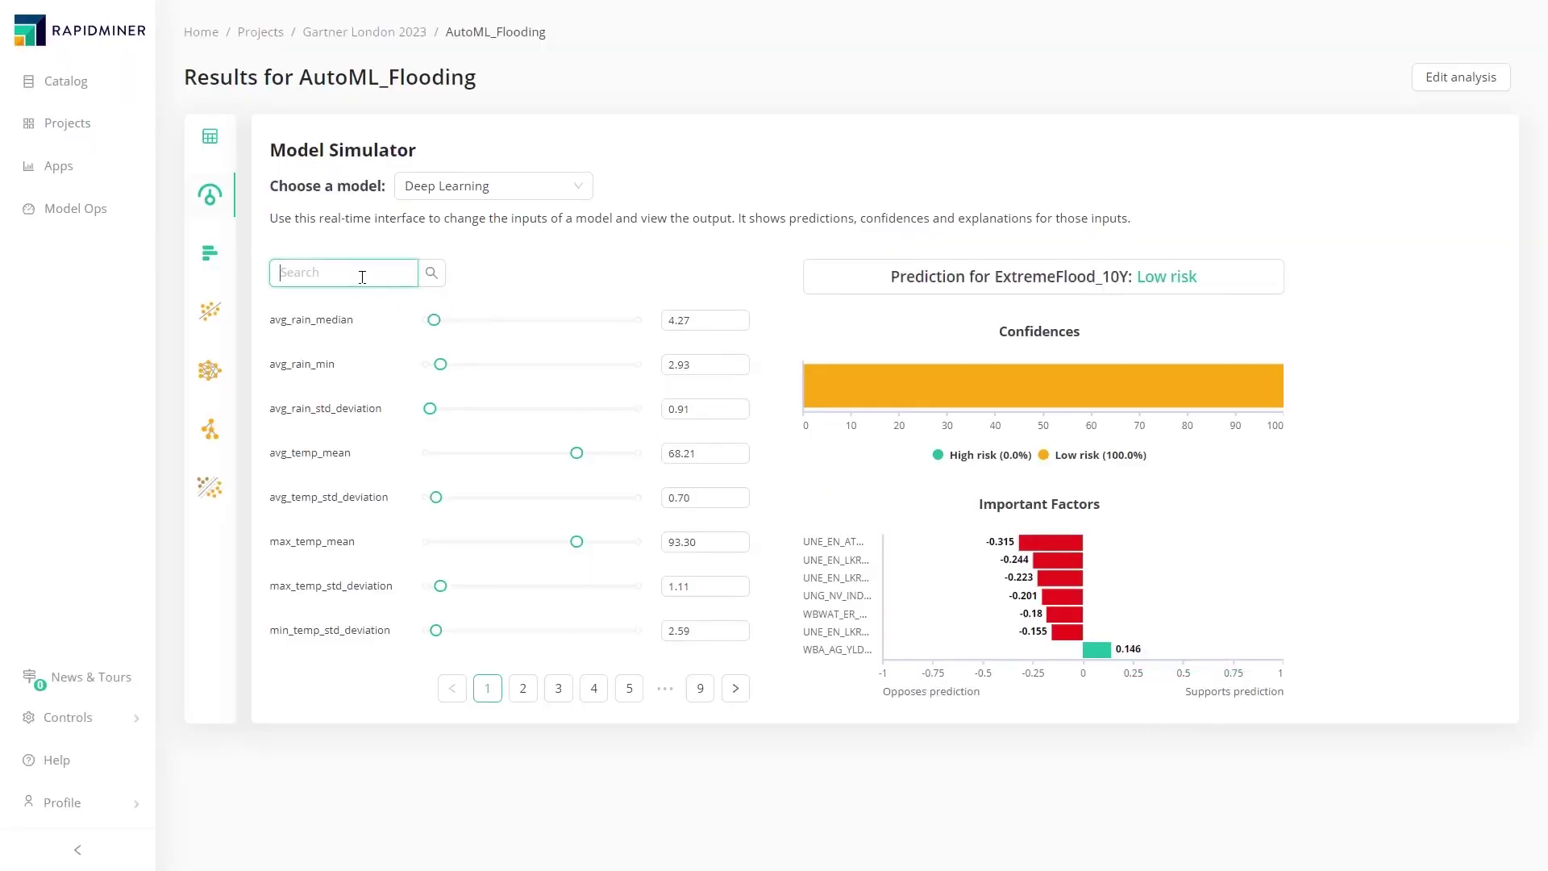
# Filter simulator attributes by 'SW' and raise SWAP mean from 0.00 to 0.03.
pyautogui.write('SWP')
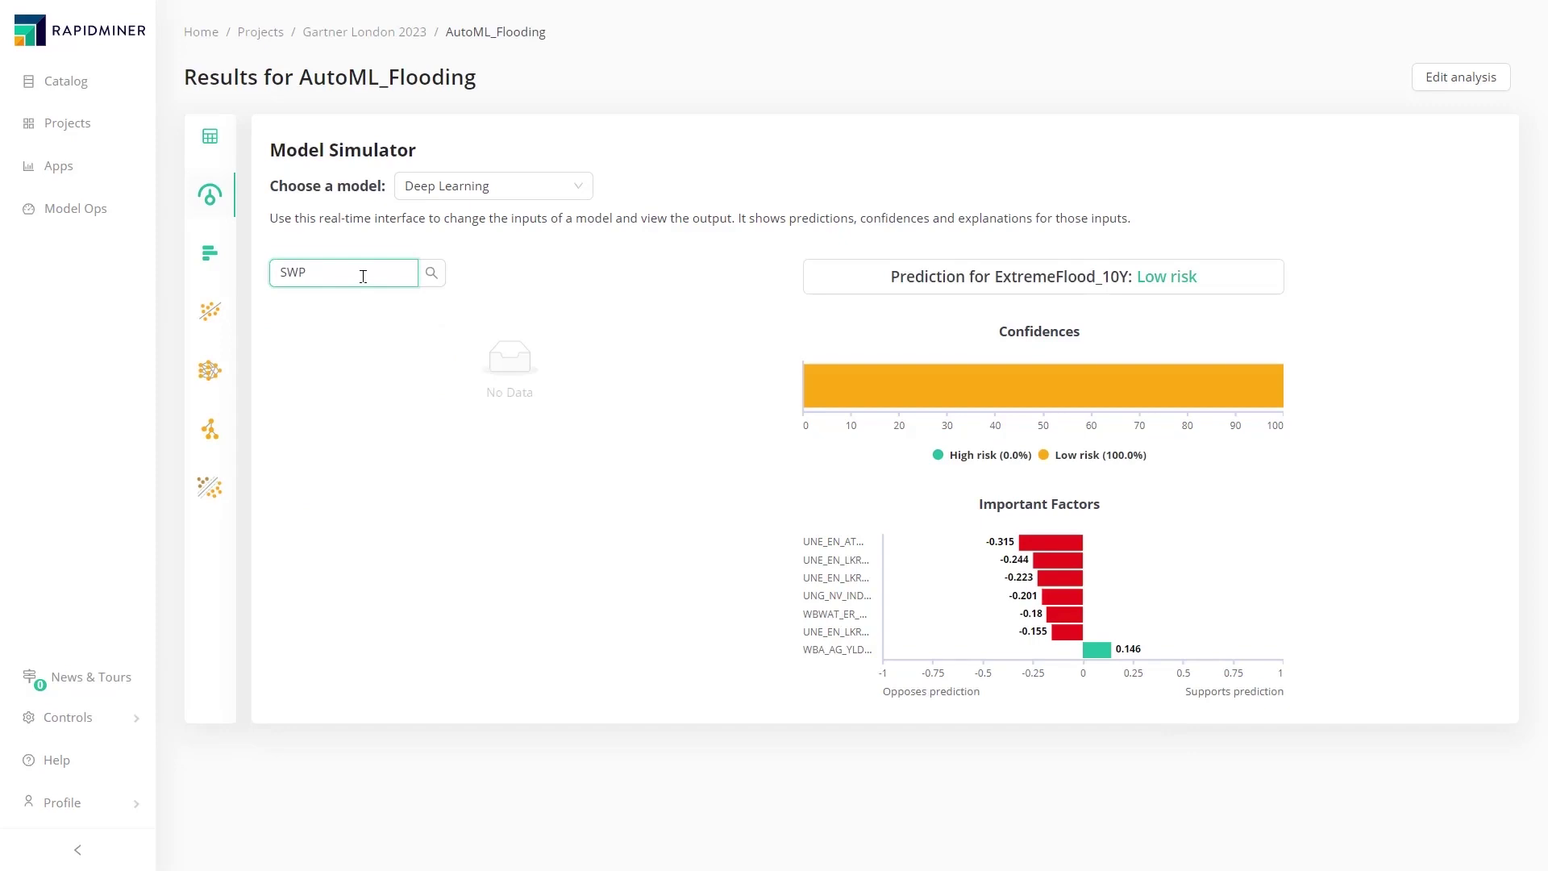
pyautogui.press('BackSpace')
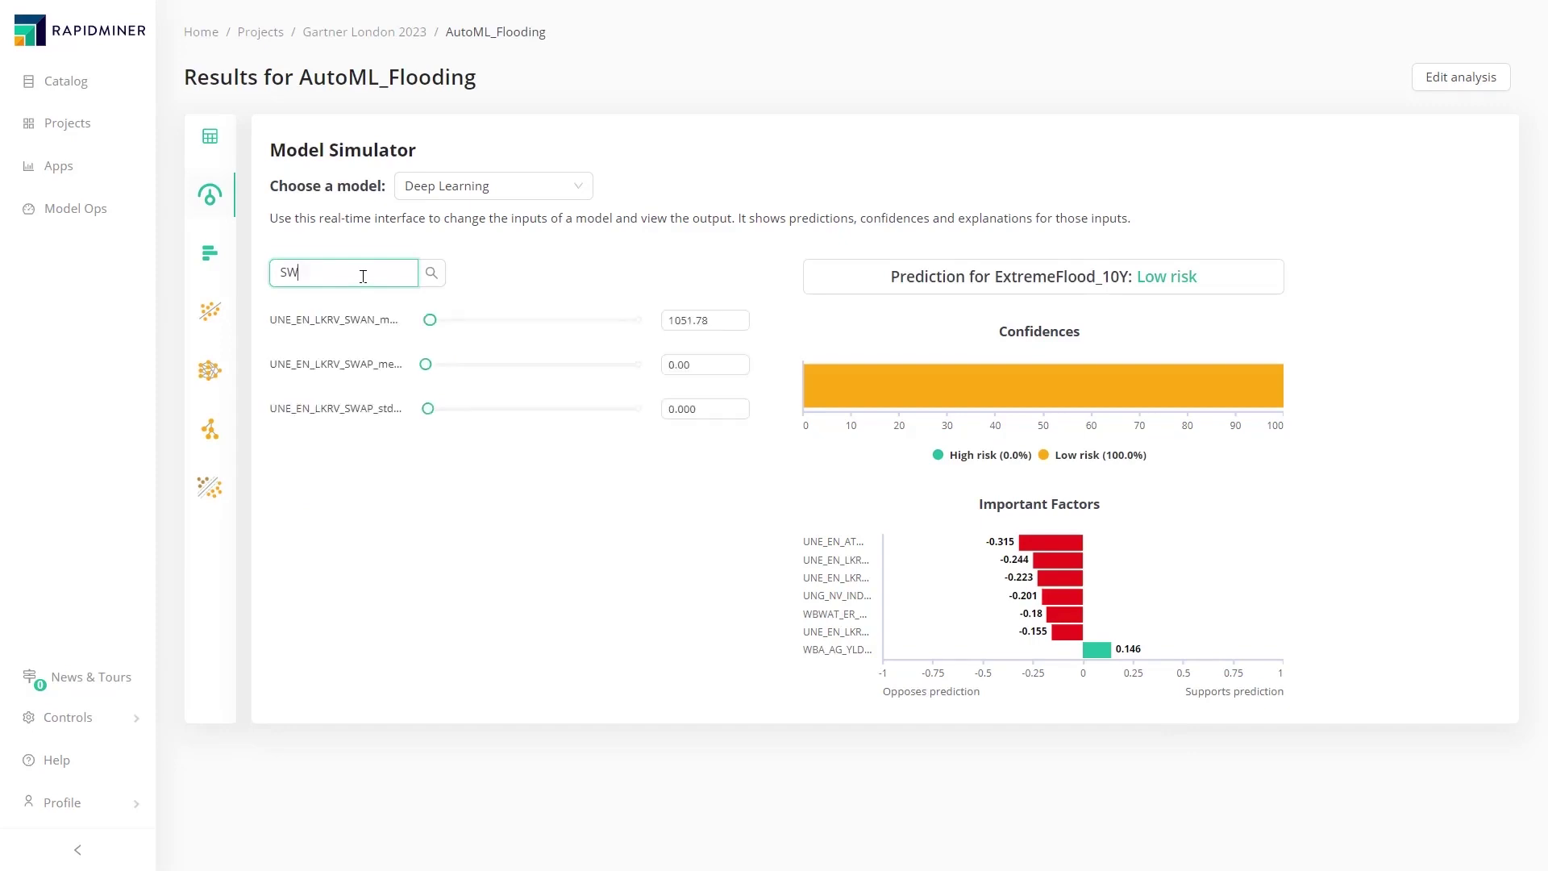
pyautogui.click(742, 362)
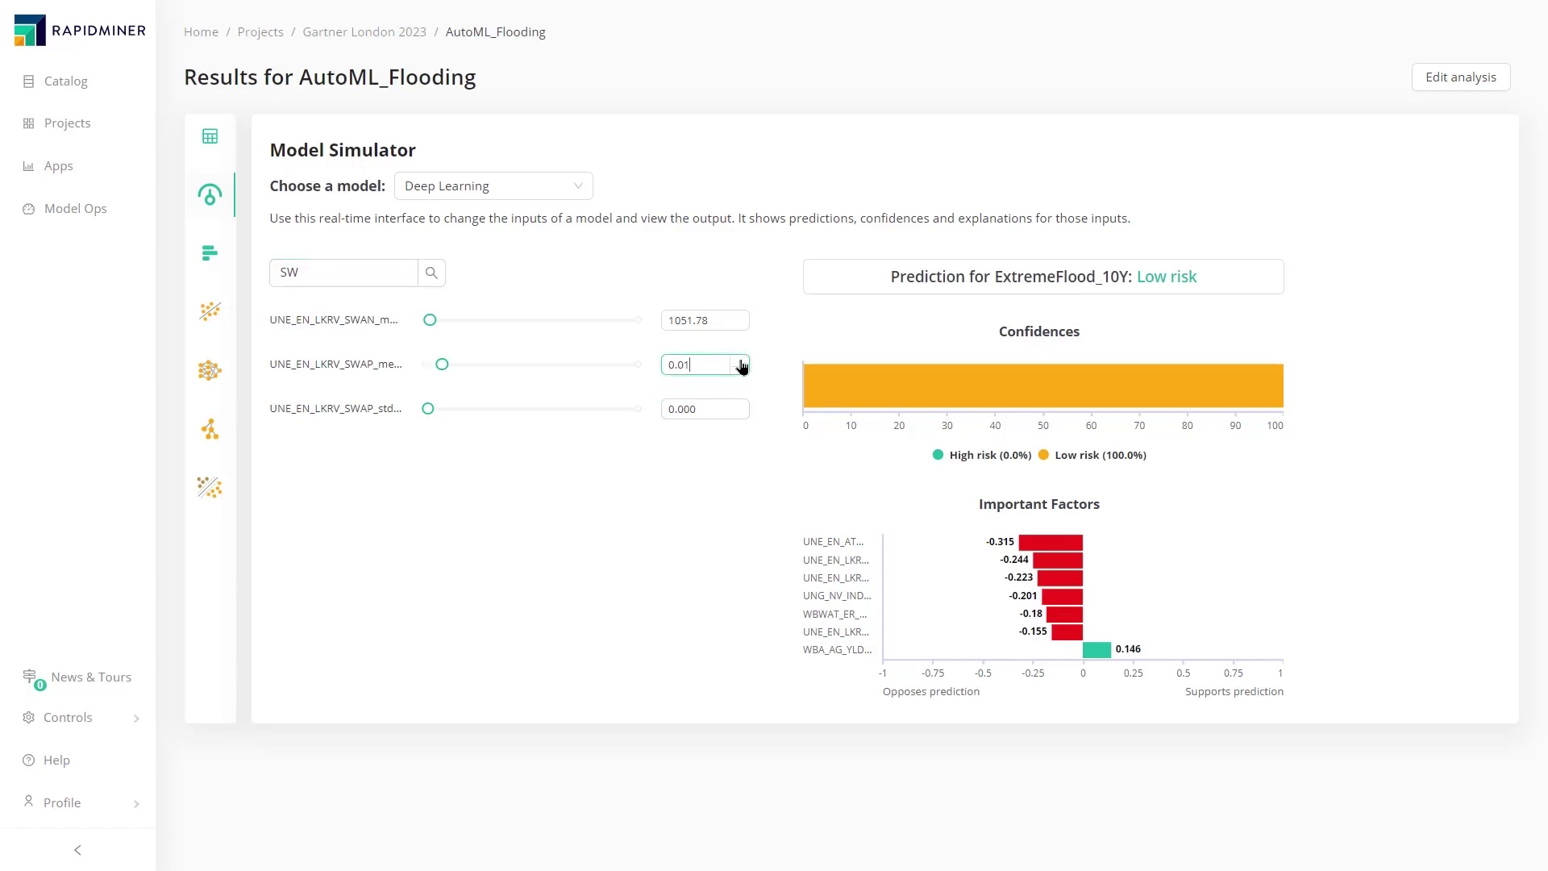
pyautogui.click(741, 360)
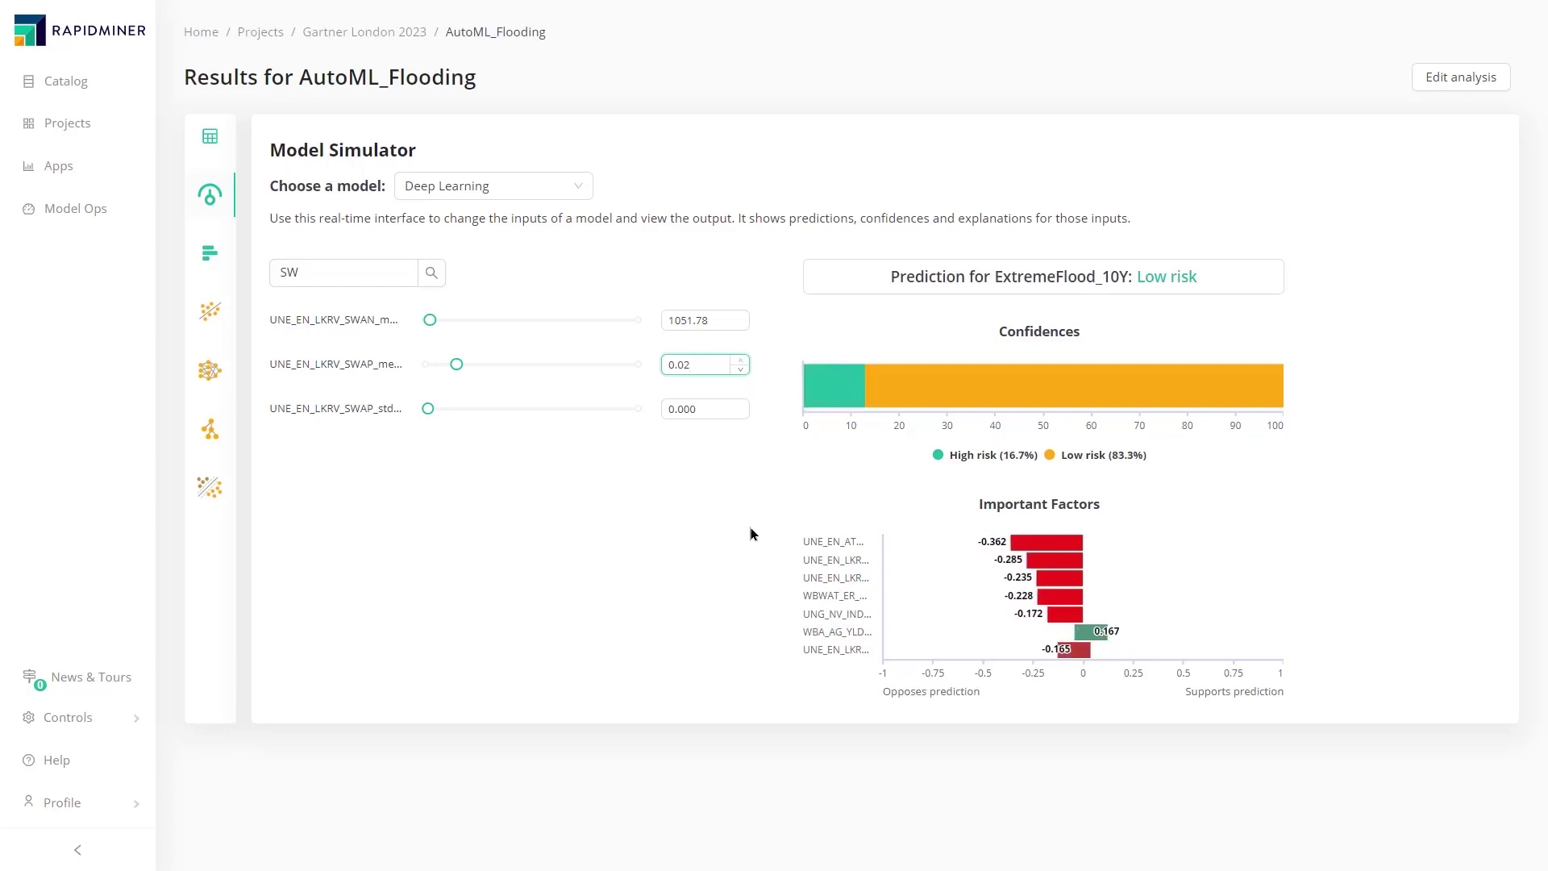
pyautogui.click(741, 360)
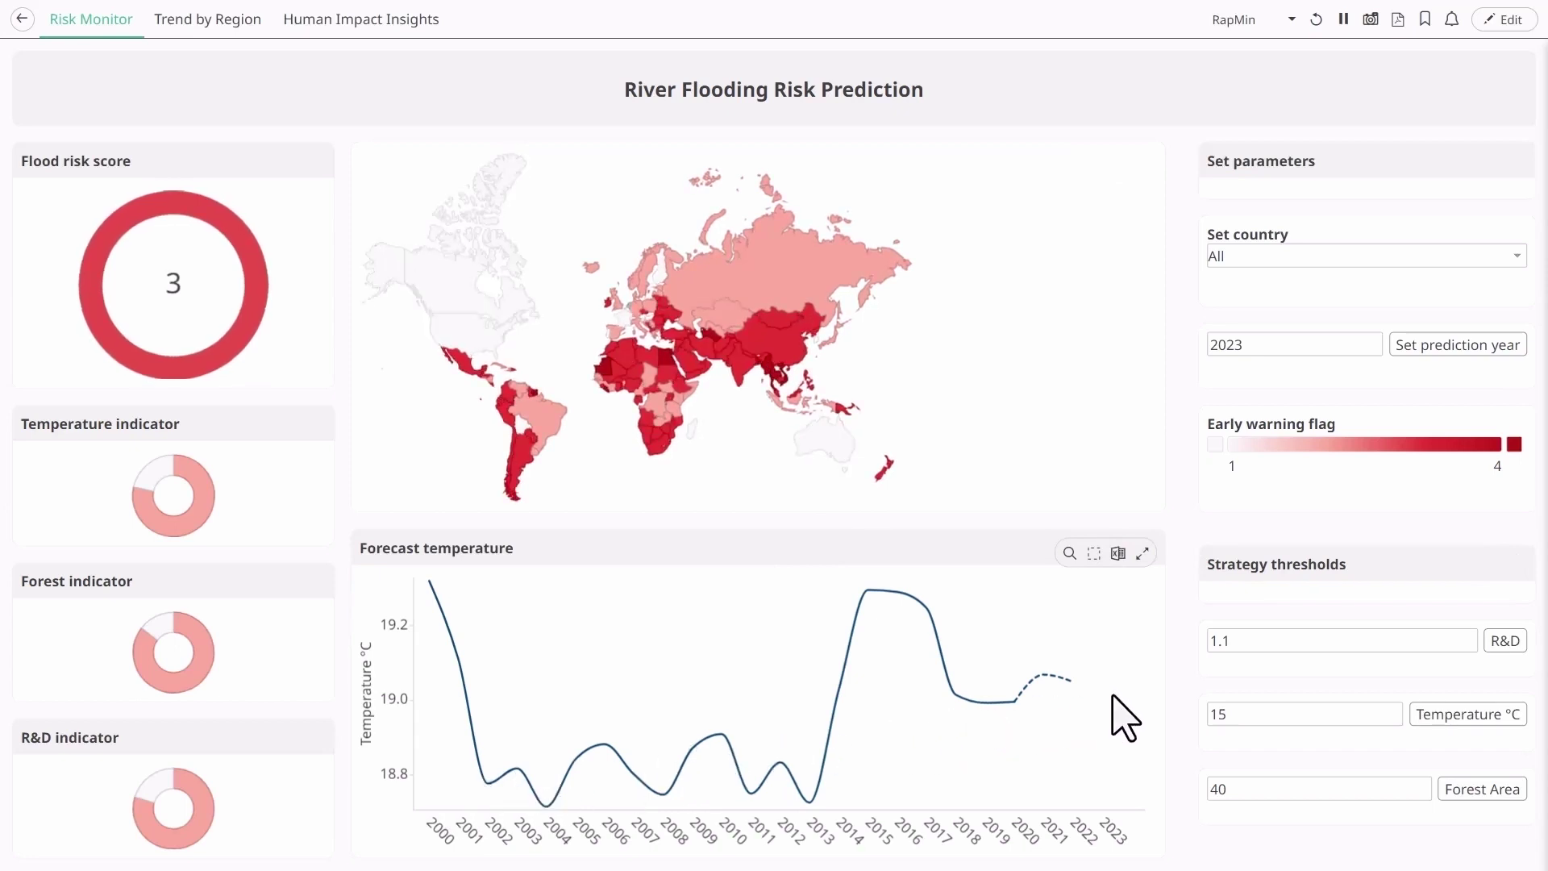
# Set the Risk Monitor country to Bangladesh, after briefly trying United Kingdom.
pyautogui.click(1231, 257)
pyautogui.scroll(-10, 1265, 363)
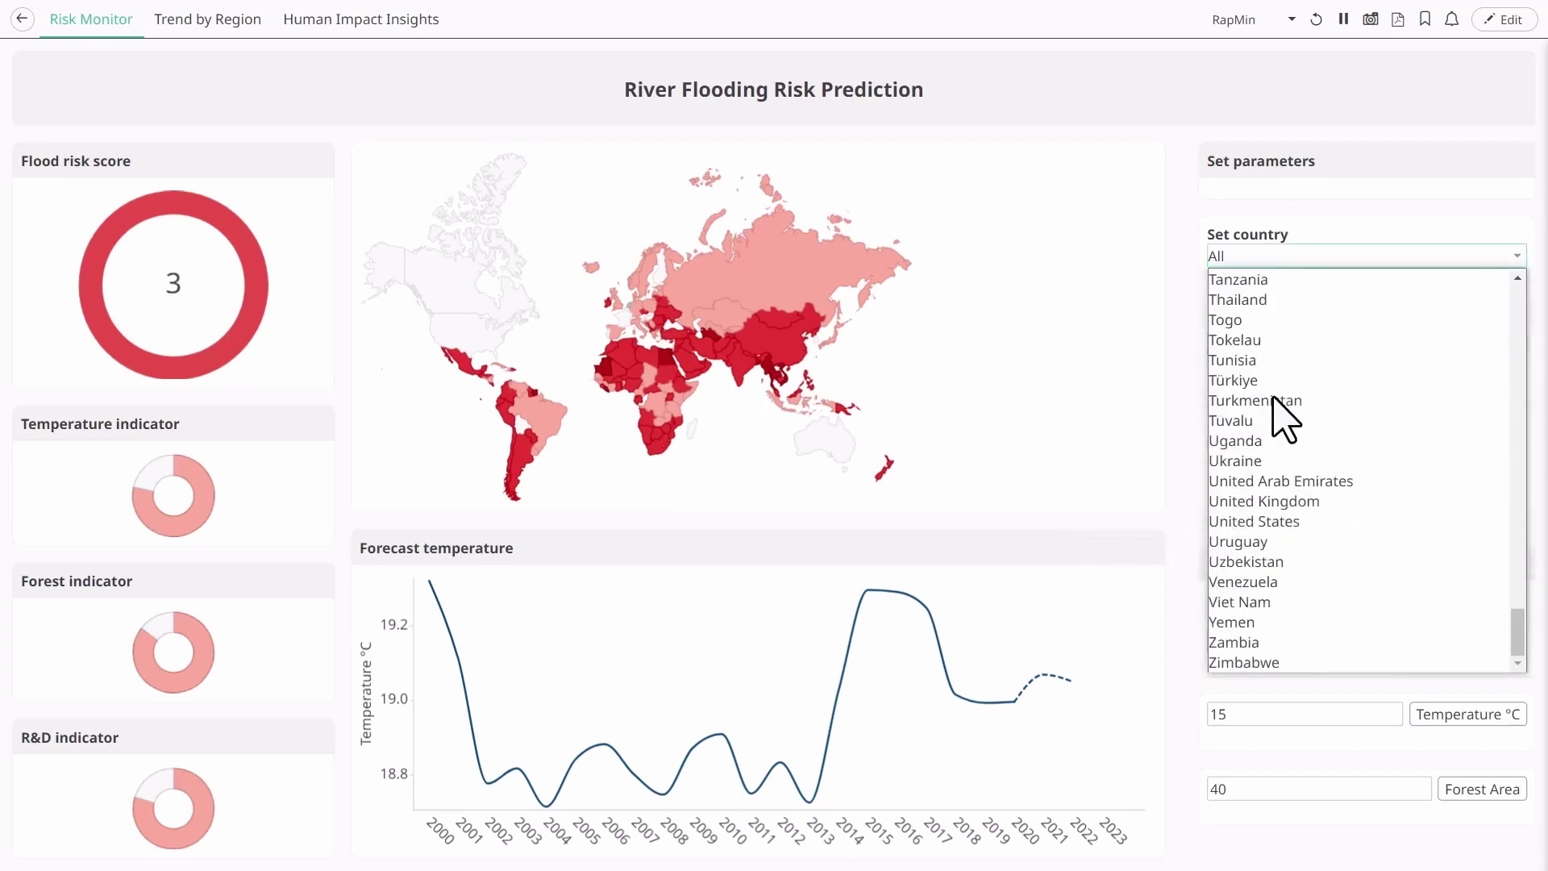
pyautogui.click(1278, 500)
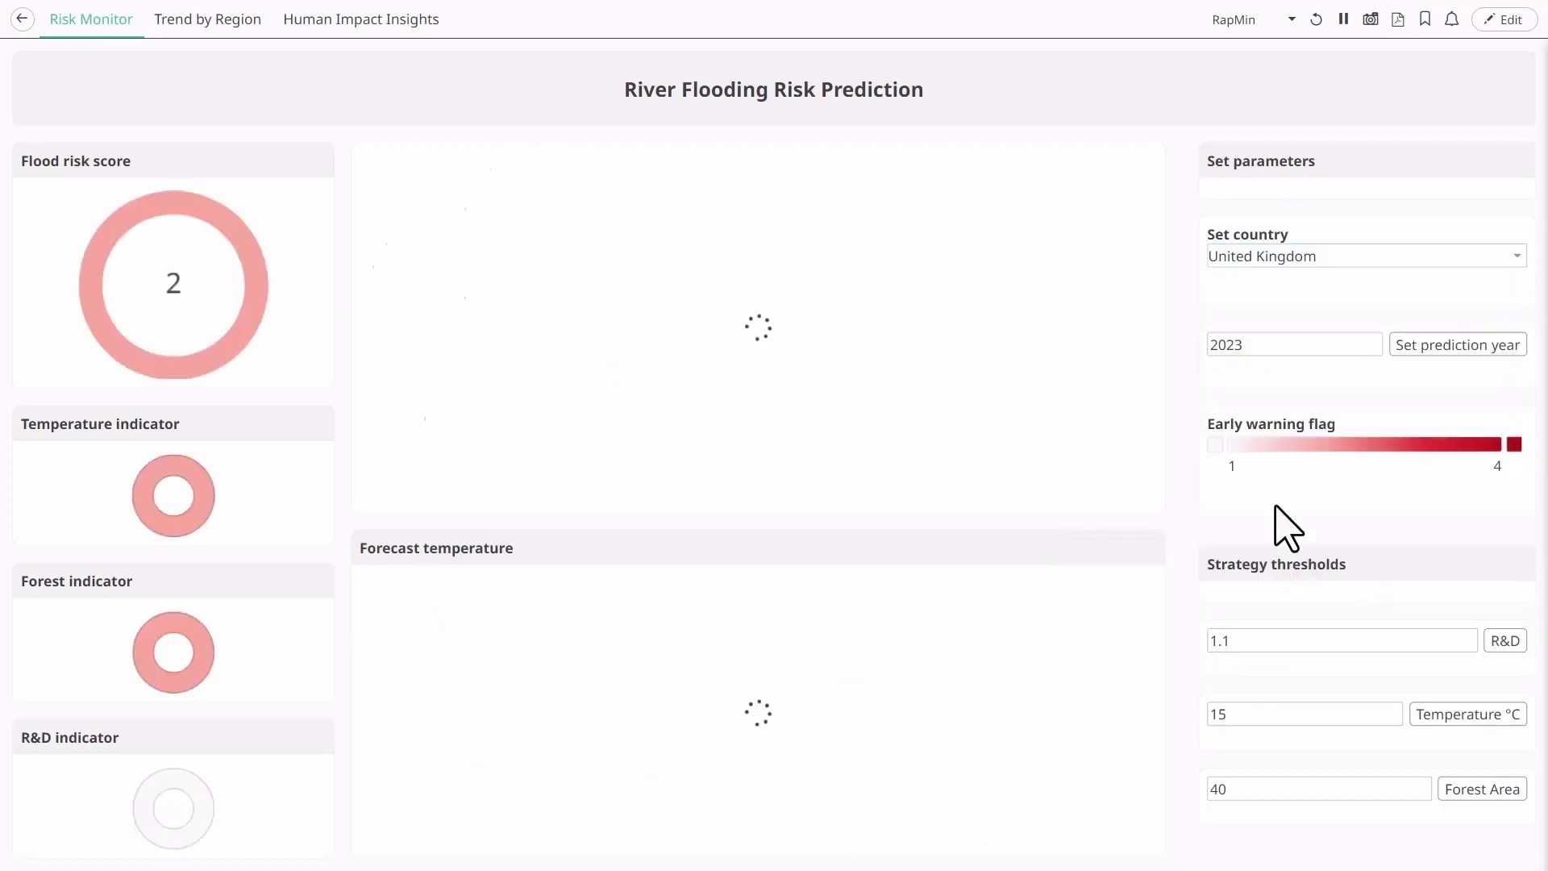
pyautogui.click(1274, 258)
pyautogui.scroll(10, 1274, 387)
pyautogui.click(1278, 480)
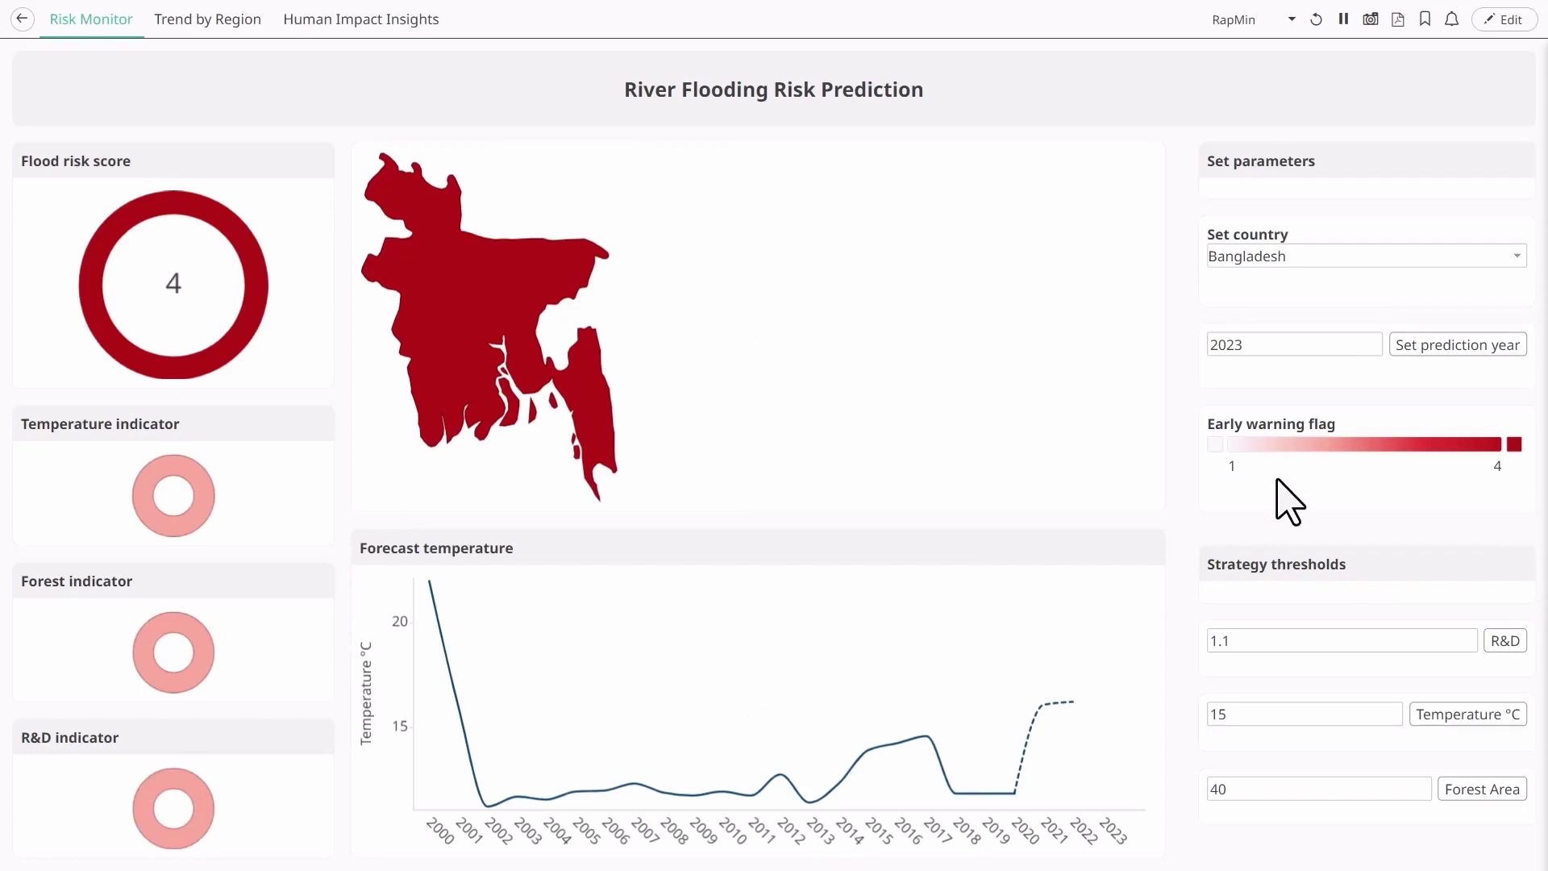
# Lower the R&D strategy threshold from 1.1 to 0.5.
pyautogui.click(1291, 645)
pyautogui.doubleClick(1292, 650)
pyautogui.write('0.5')
pyautogui.press('Return')
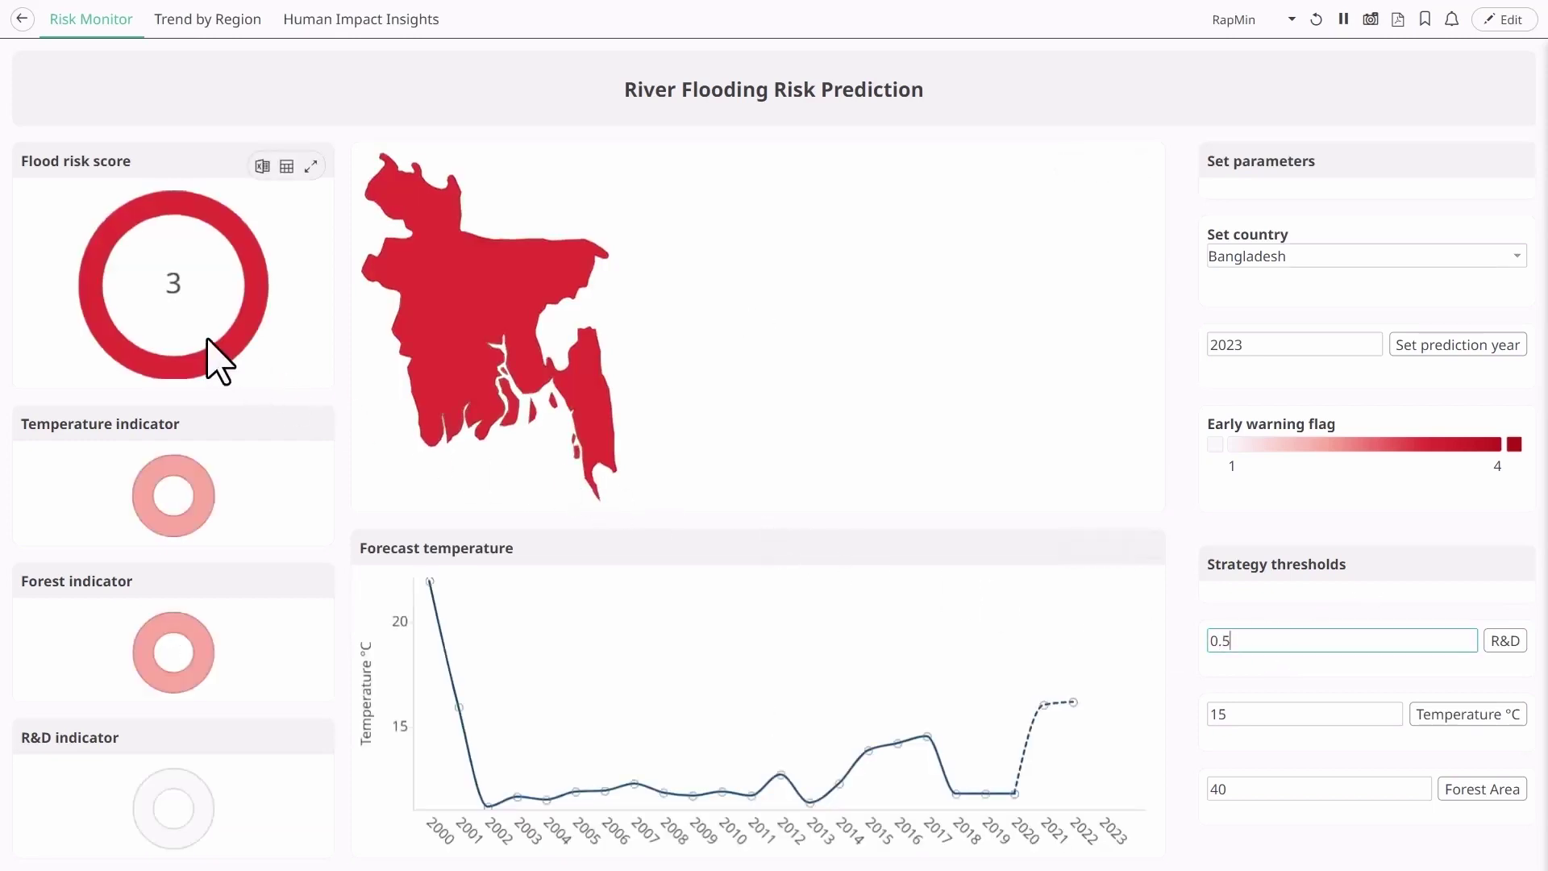
pyautogui.click(202, 21)
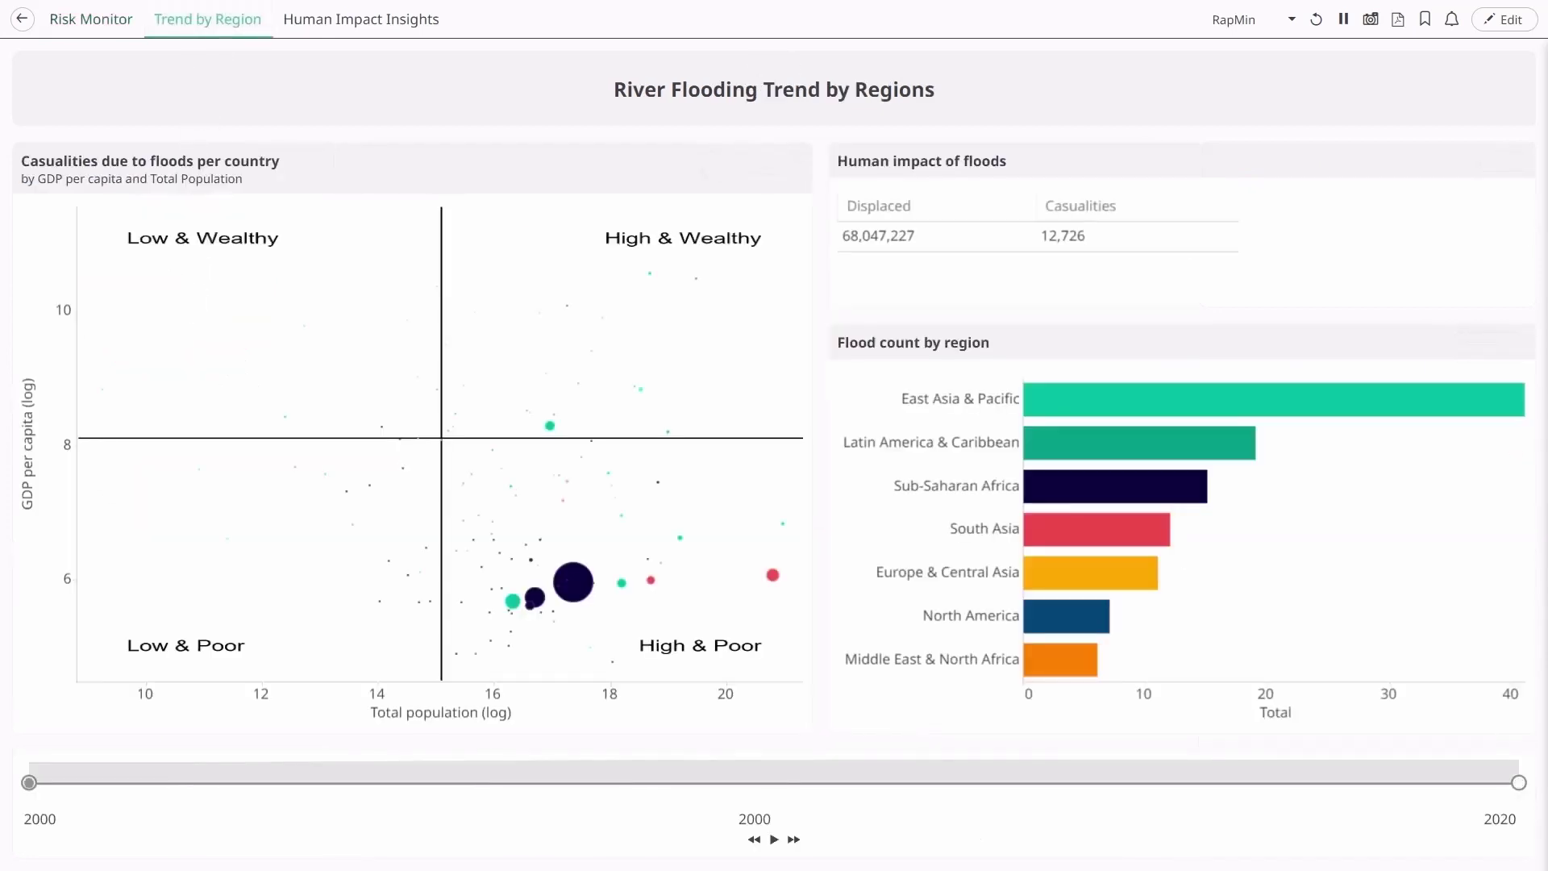
# Play the flood timeline from 2000 to 2020, with Sub-Saharan Africa leading at 53 floods.
pyautogui.click(773, 839)
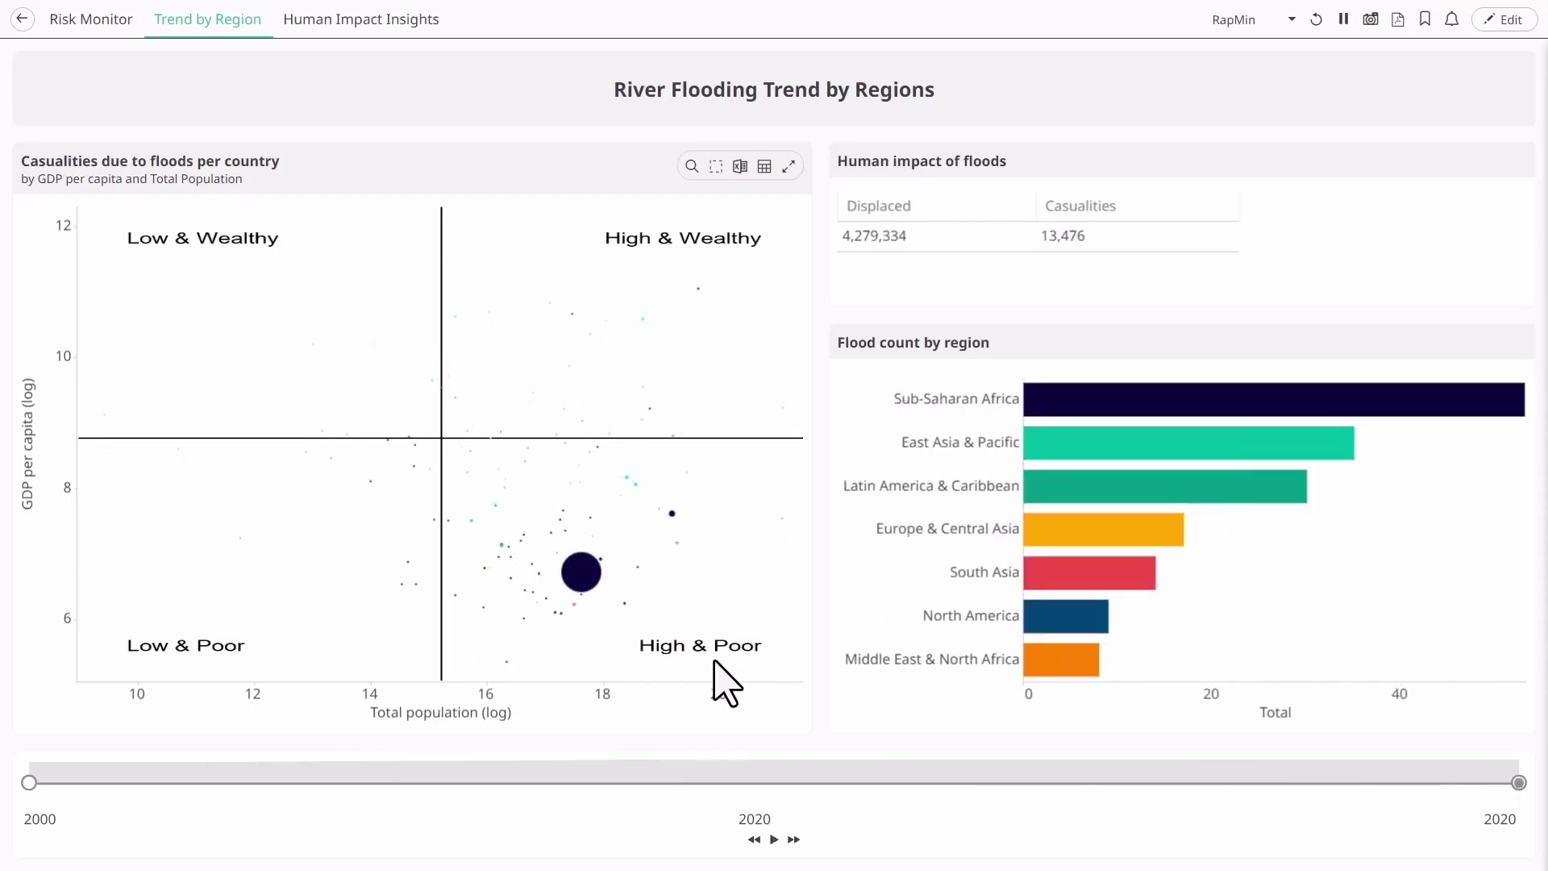
pyautogui.moveTo(1114, 403)
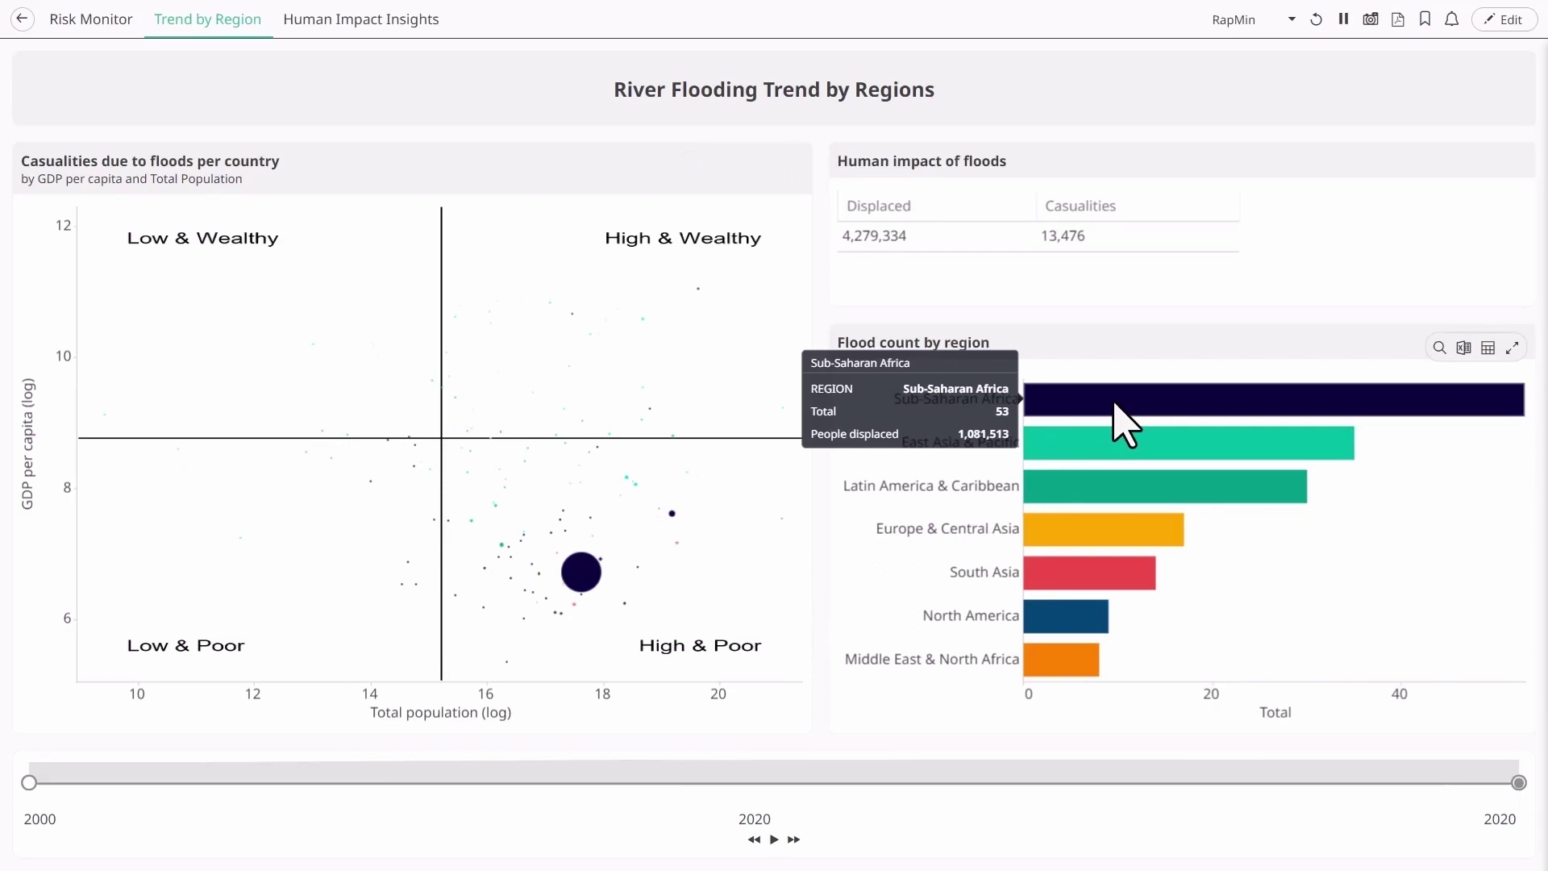
# Open the Human Impact Insights page and inspect the rain cause bar and the monsoon-country bubble chart.
pyautogui.click(330, 22)
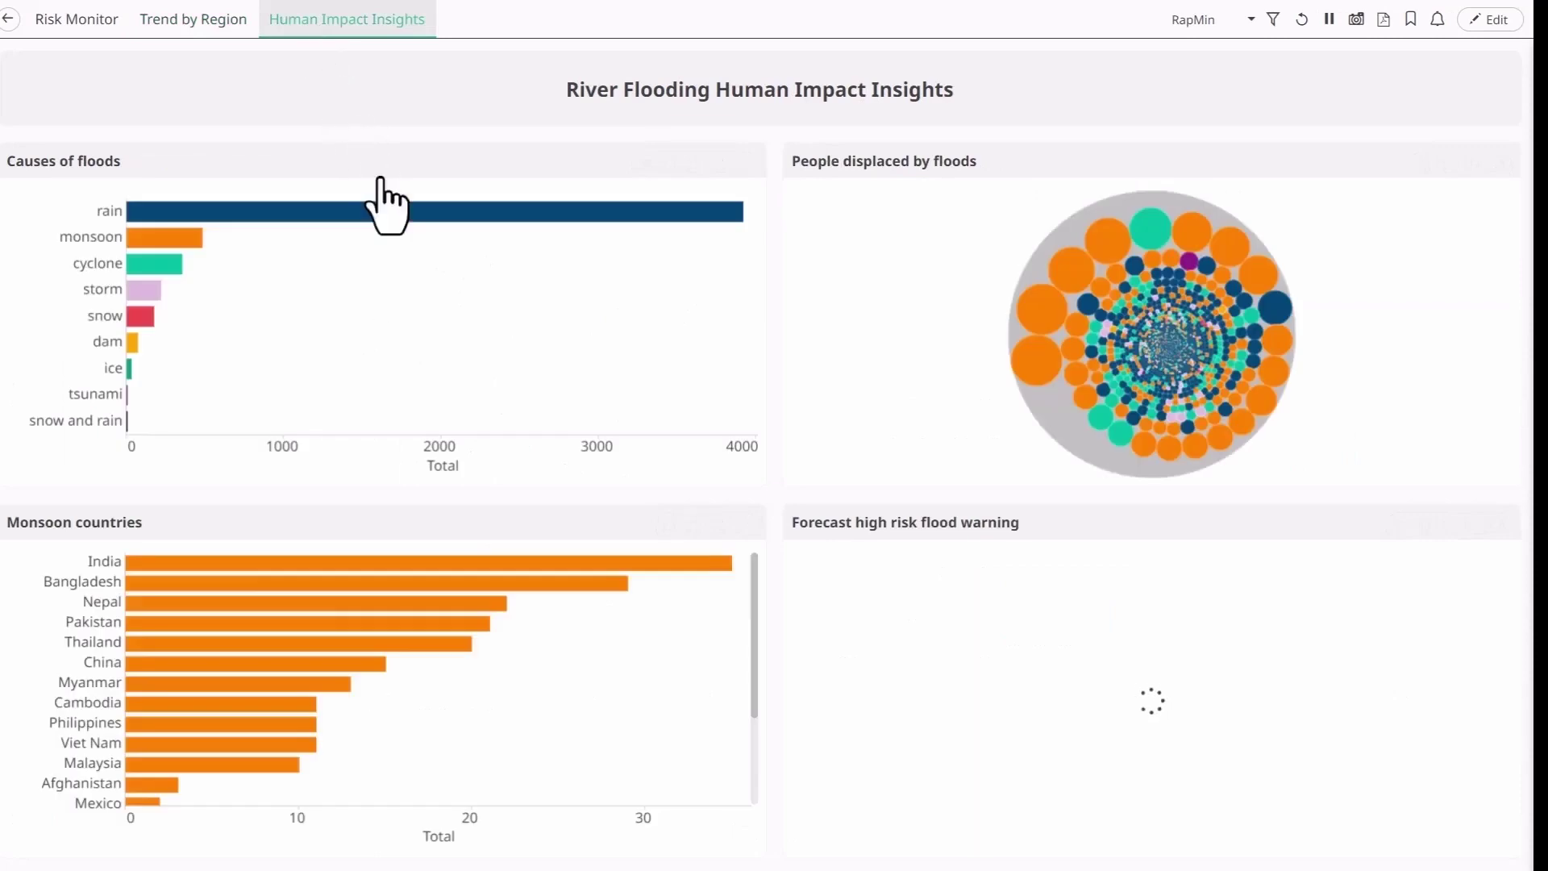
pyautogui.moveTo(397, 214)
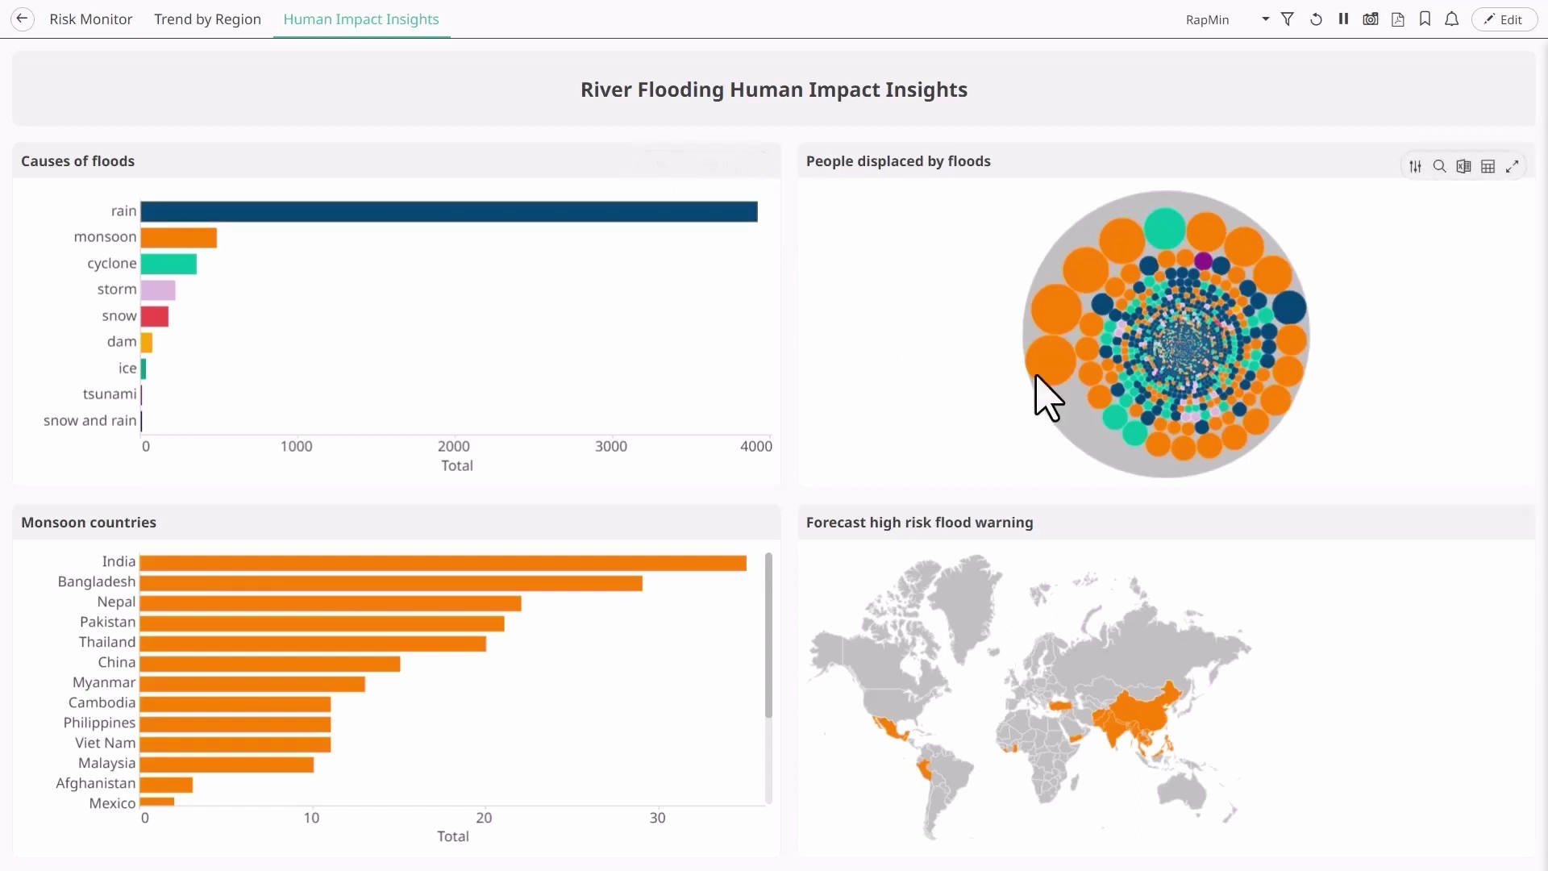
pyautogui.moveTo(1063, 318)
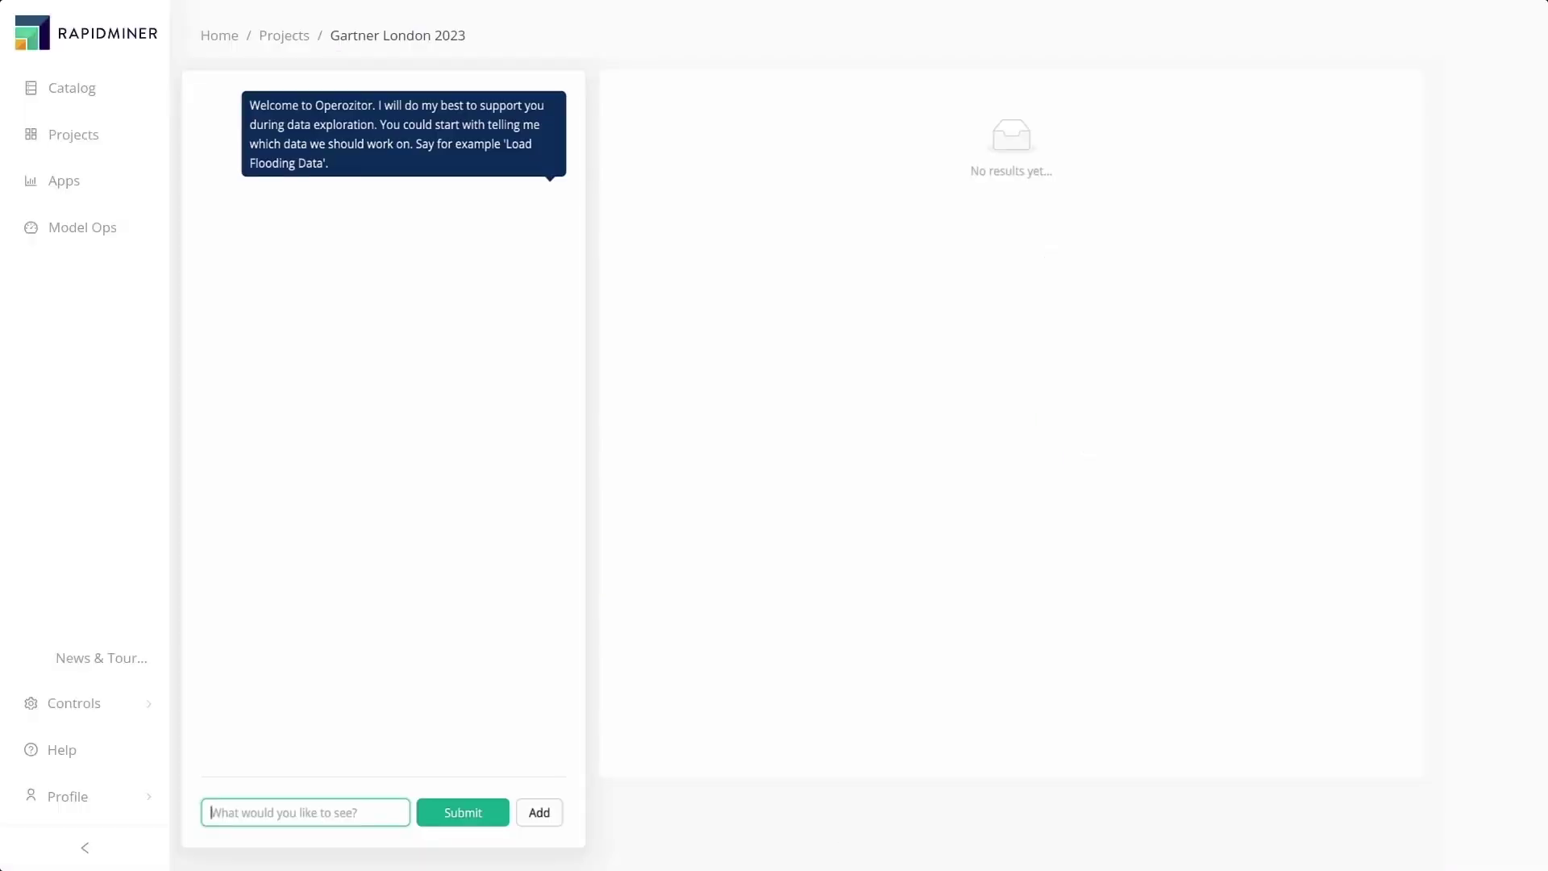
# Ask Operezitor to show the flooding data and sum the casualties in each country.
pyautogui.write('Show me the flooding data')
pyautogui.press('Return')
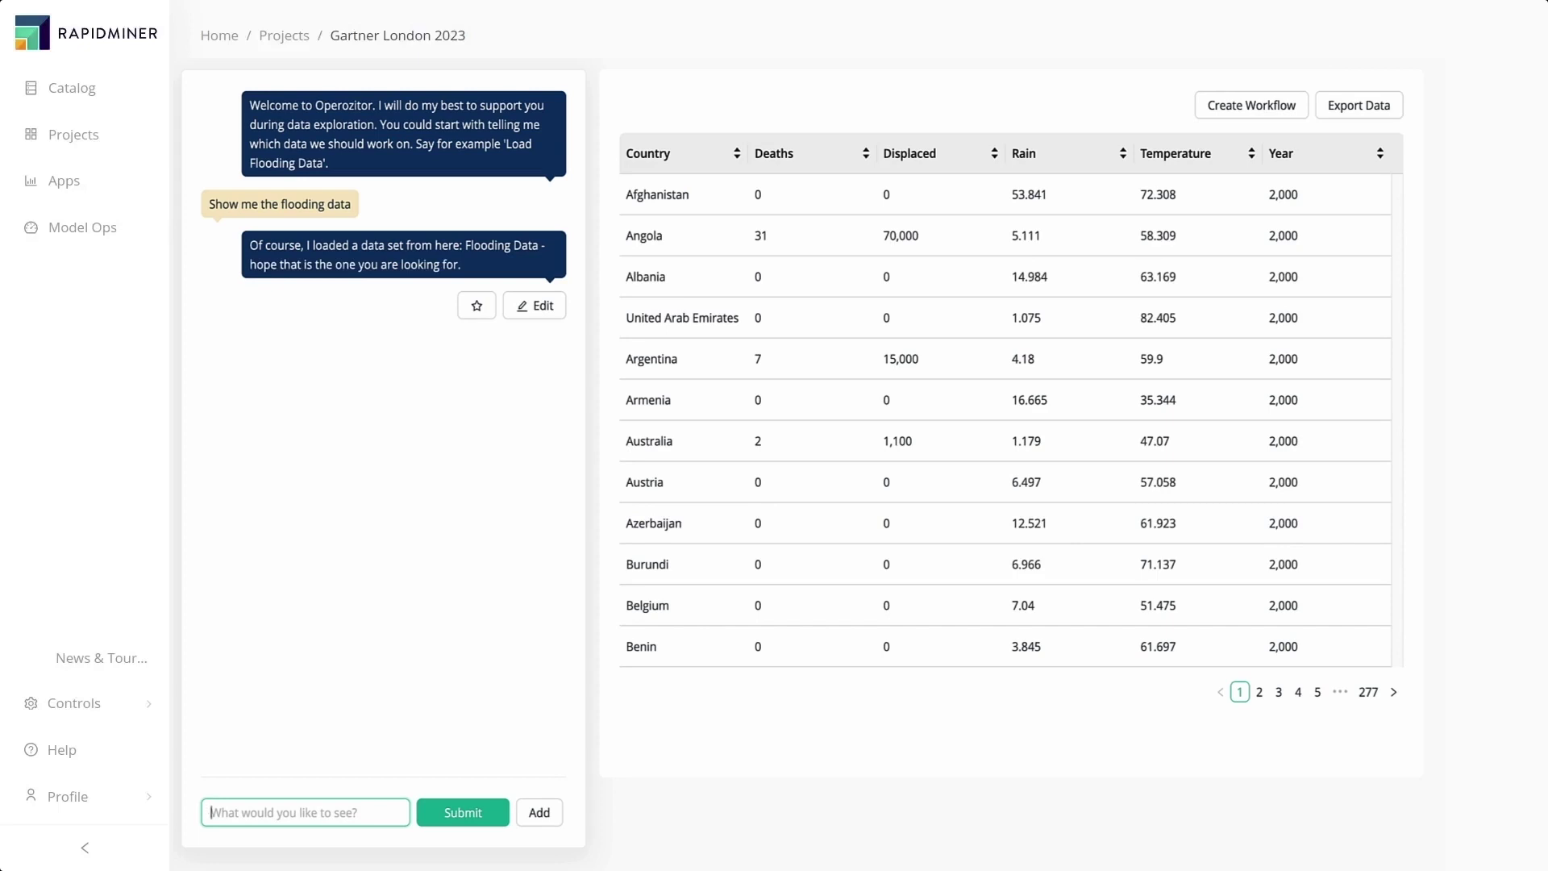
pyautogui.write('What is the sum of')
pyautogui.write(' casualtie')
pyautogui.write('s in each coun')
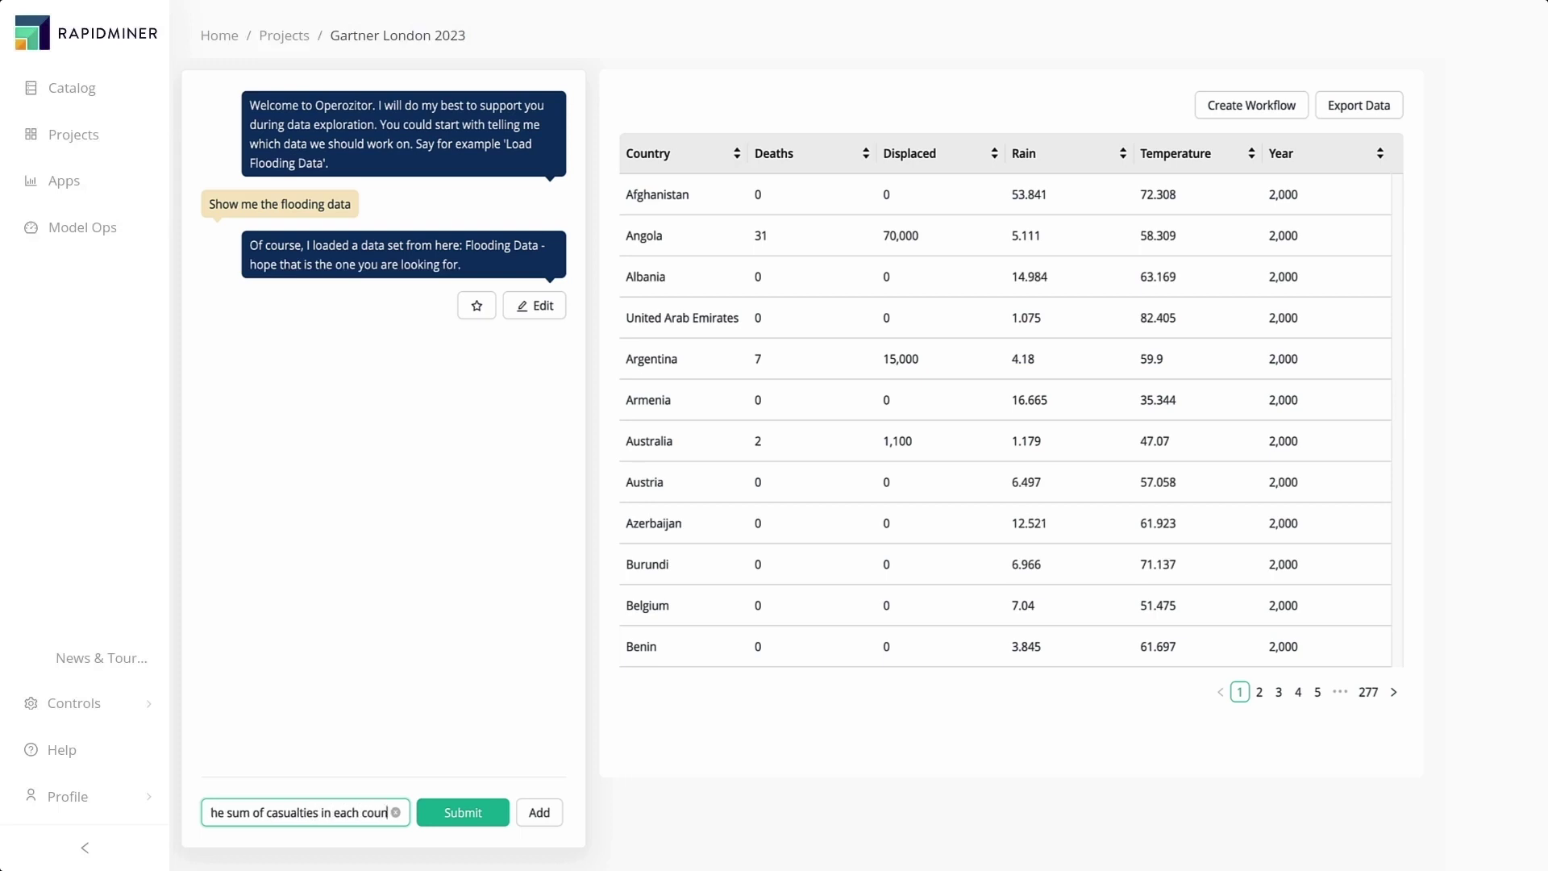
pyautogui.write('try?')
pyautogui.press('Return')
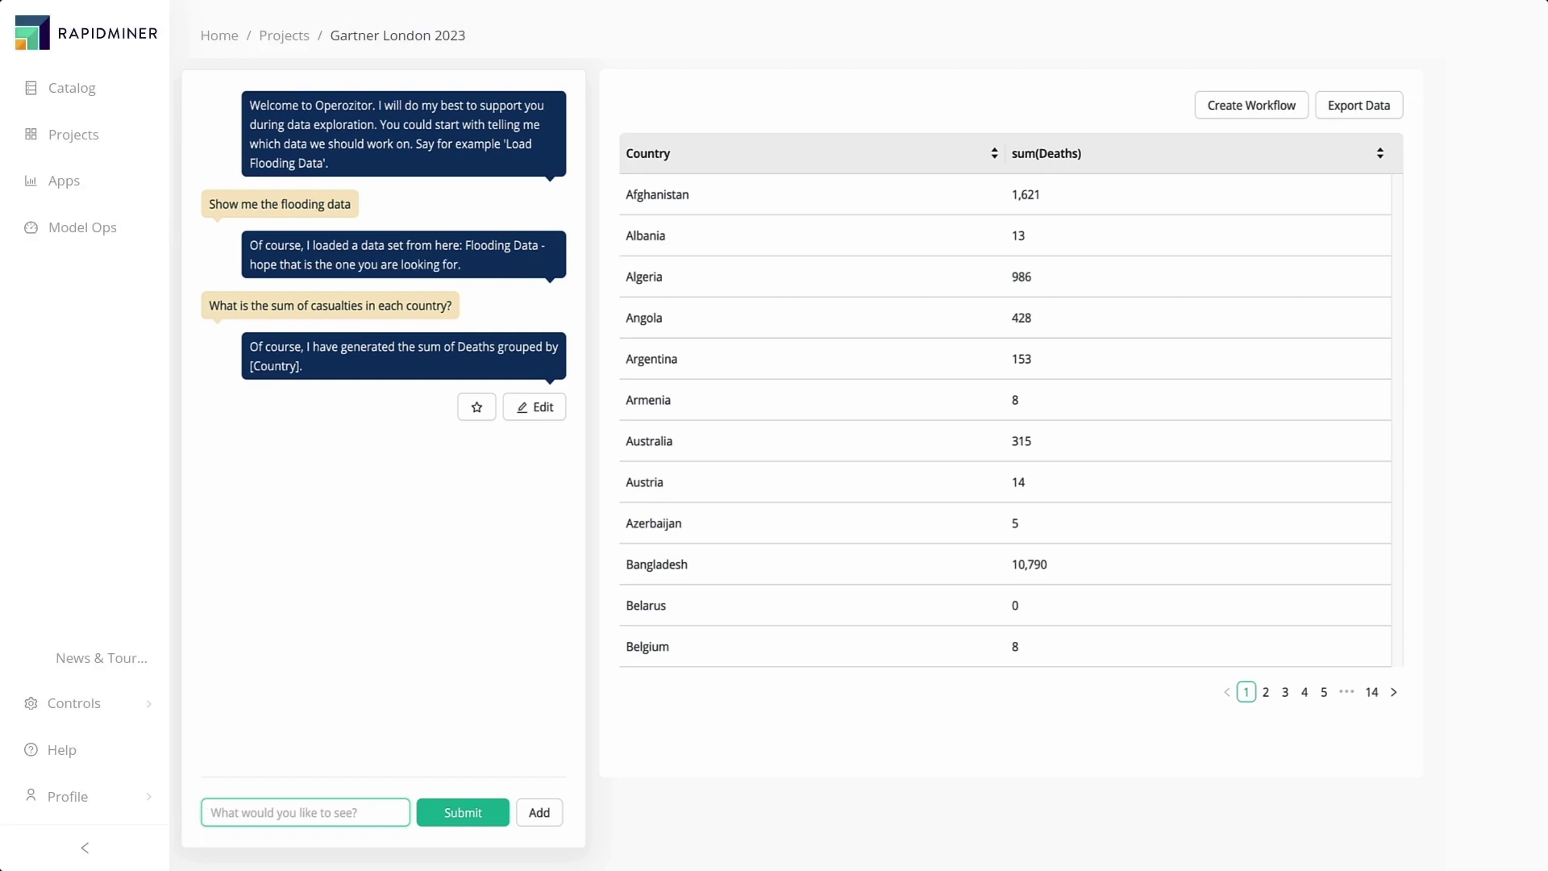
# Have Operezitor order the deaths descending and keep only the first 10 rows.
pyautogui.write('Order the deaths descending')
pyautogui.press('Return')
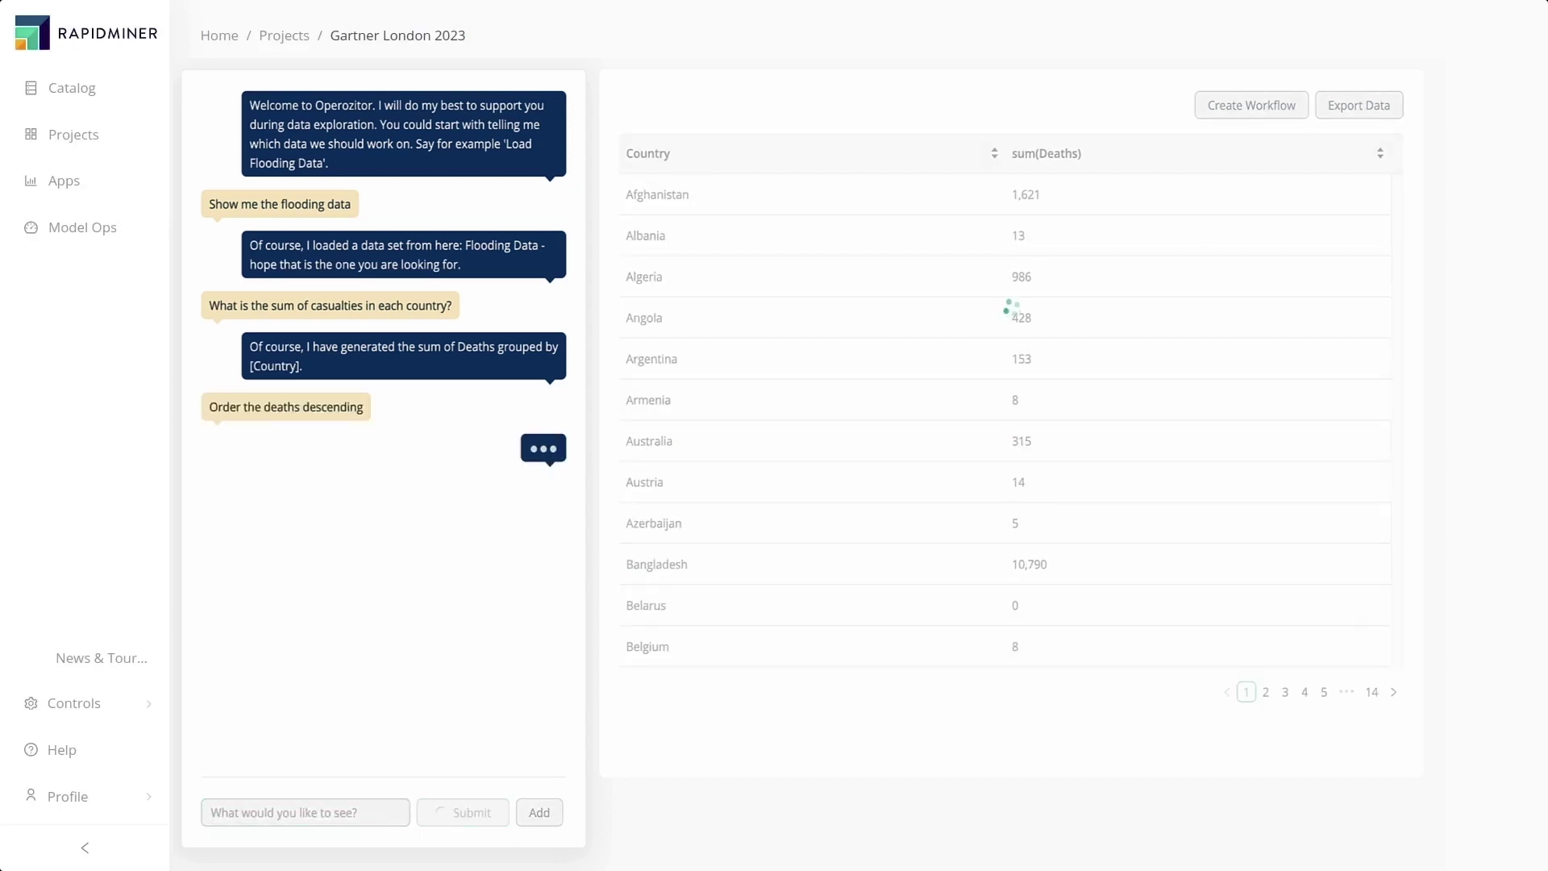
pyautogui.write('Keep ')
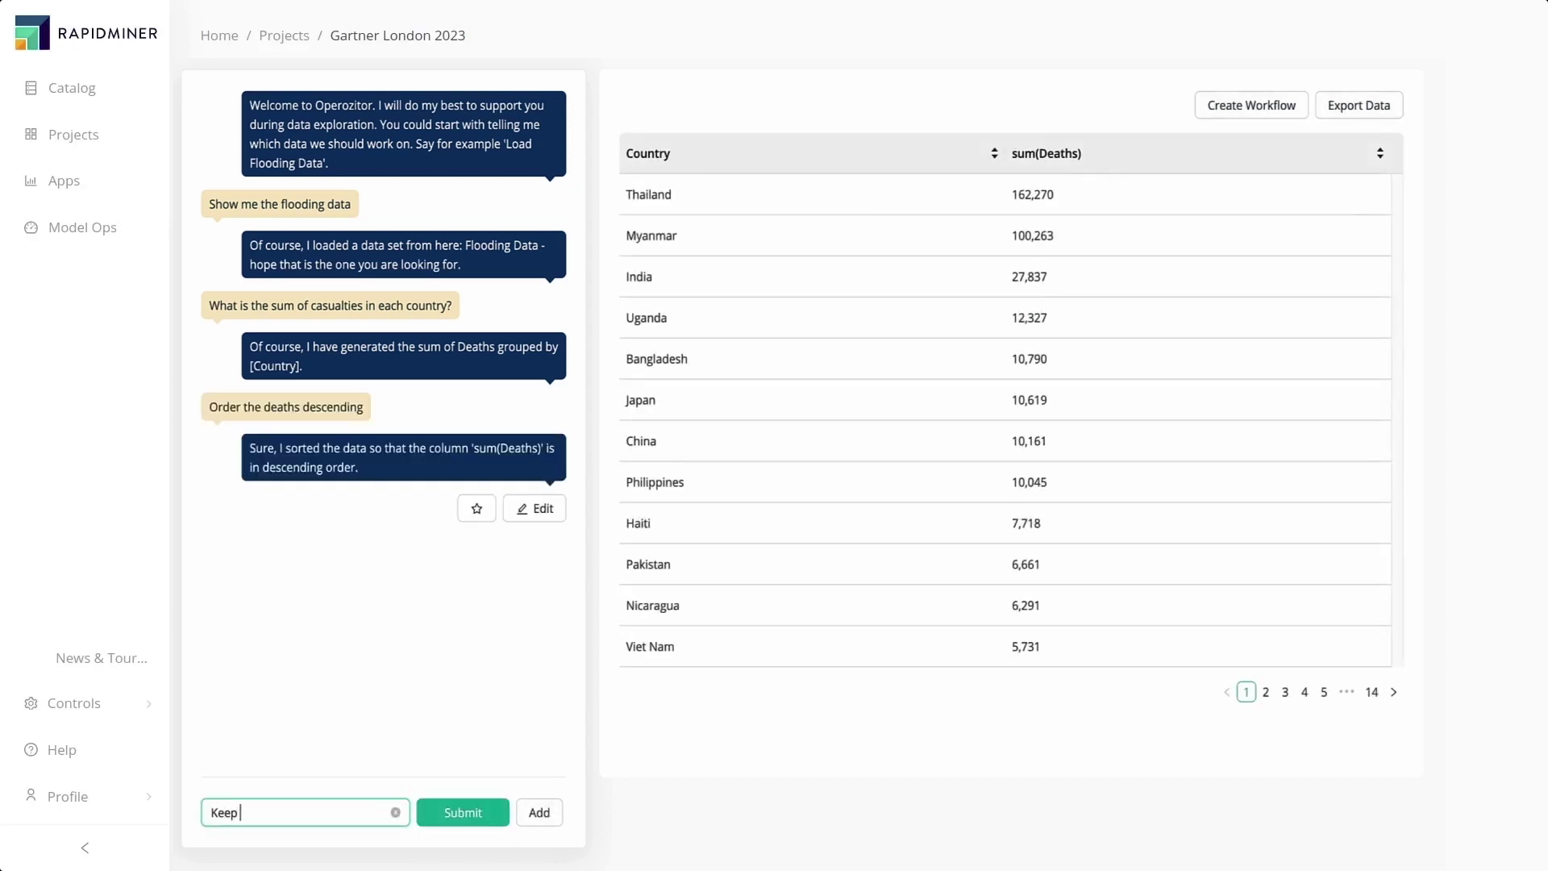
pyautogui.write('only the first 10 rows')
pyautogui.press('Return')
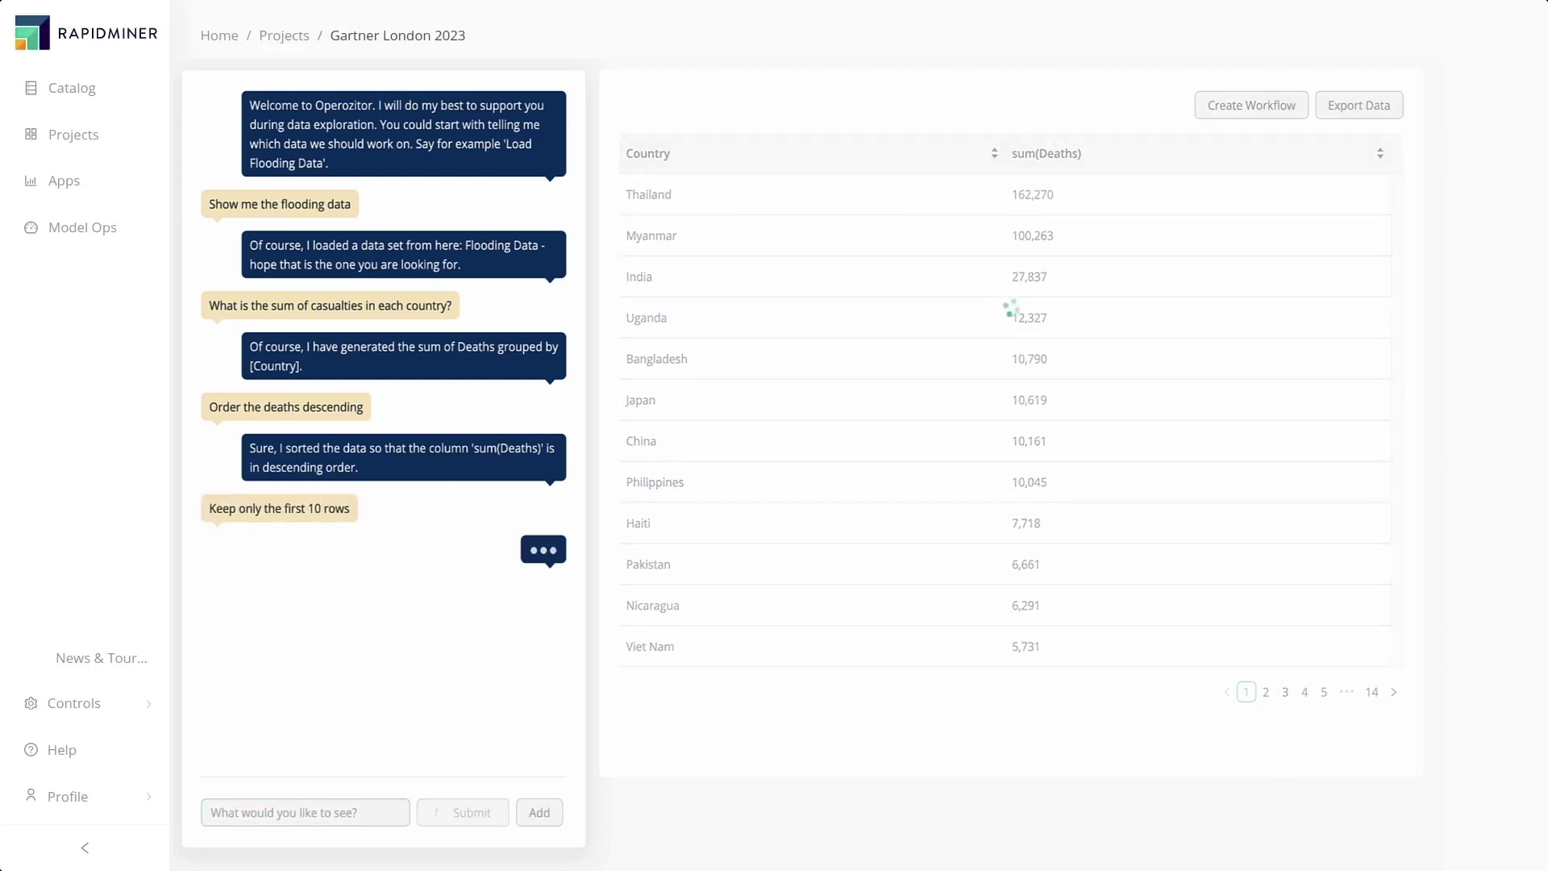
pyautogui.write('Great, now show this as a chart')
# Chart the top 10 countries' flood deaths, then correct the request to 'I meant display as pie'.
pyautogui.press('Return')
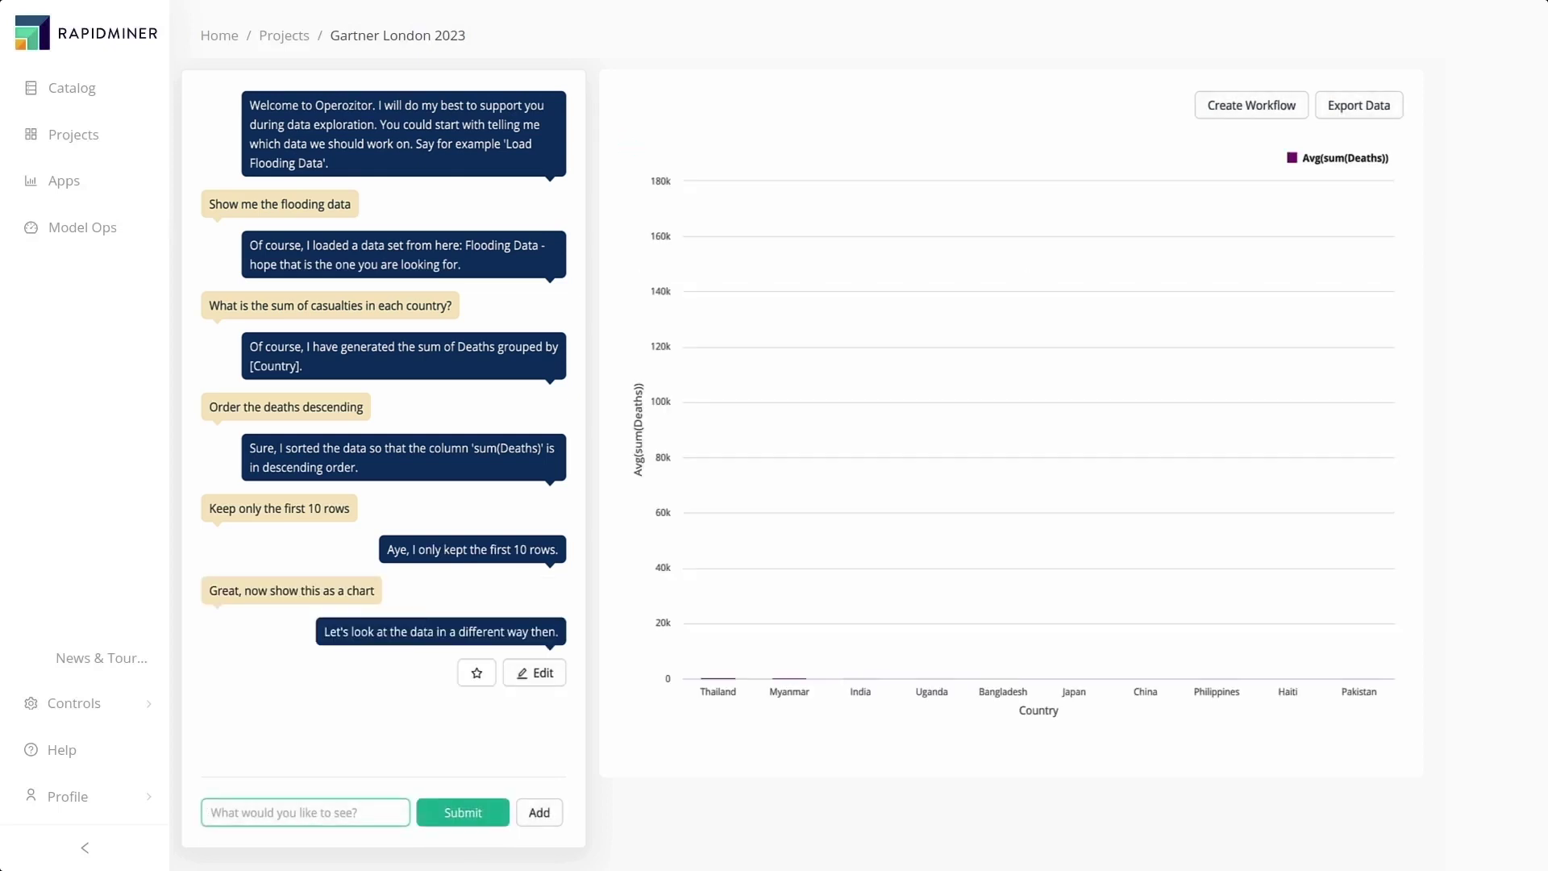
pyautogui.write('I meant display as pie')
pyautogui.press('Return')
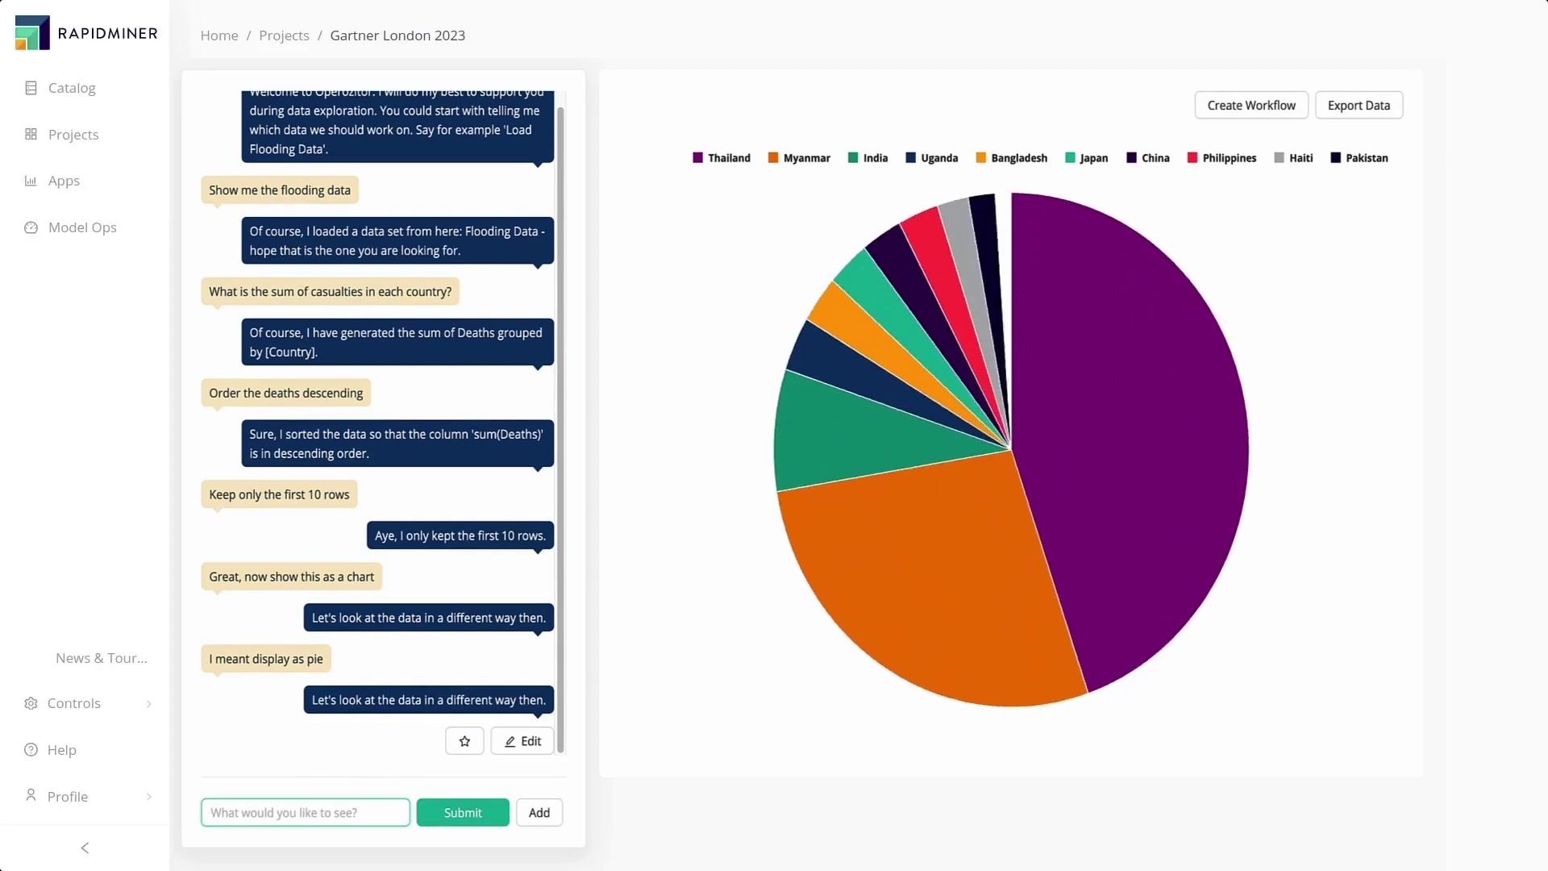
pyautogui.moveTo(937, 225)
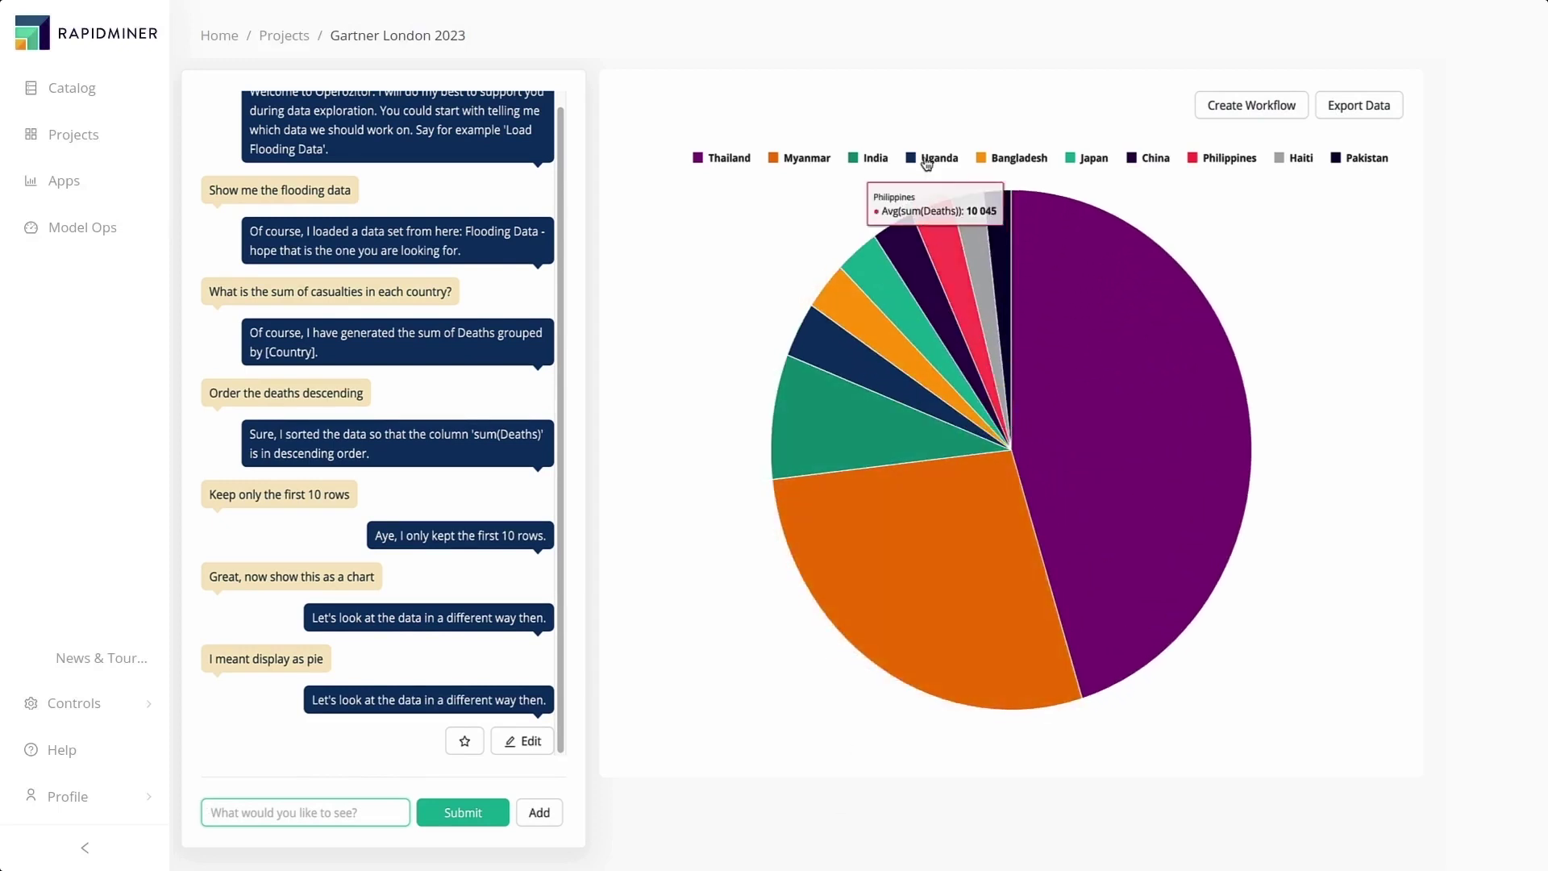